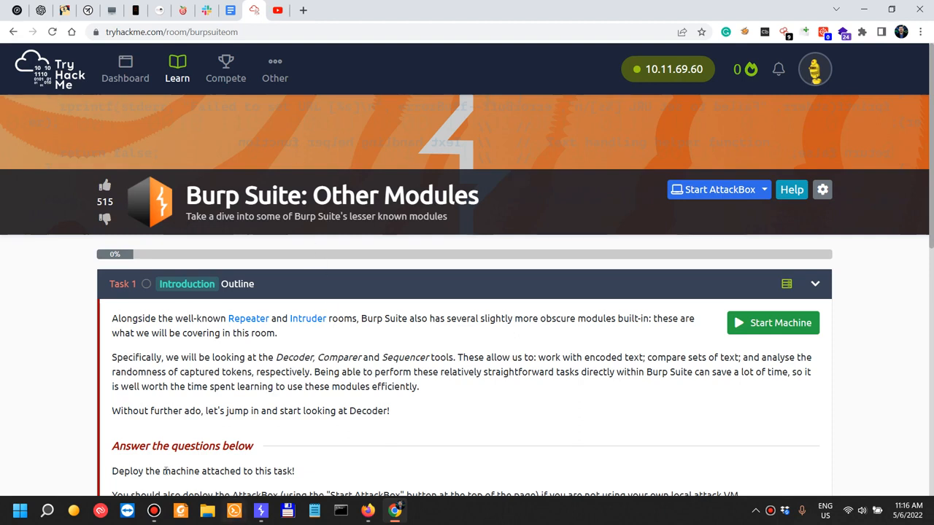
{"action": "left_click_drag", "start_coordinate": [176, 319], "coordinate": [203, 319]}
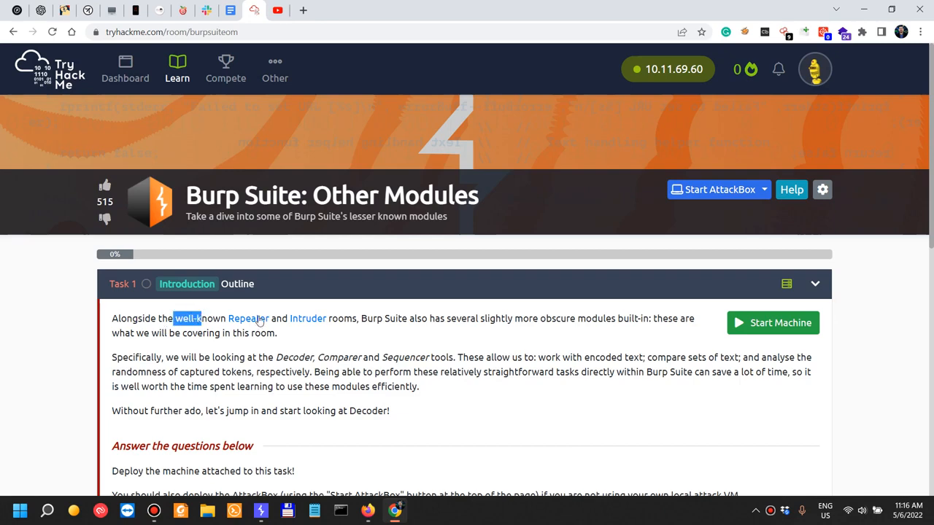
{"action": "mouse_move", "coordinate": [337, 321]}
{"action": "left_mouse_down"}
{"action": "mouse_move", "coordinate": [353, 327]}
{"action": "mouse_move", "coordinate": [343, 325]}
{"action": "left_mouse_up"}
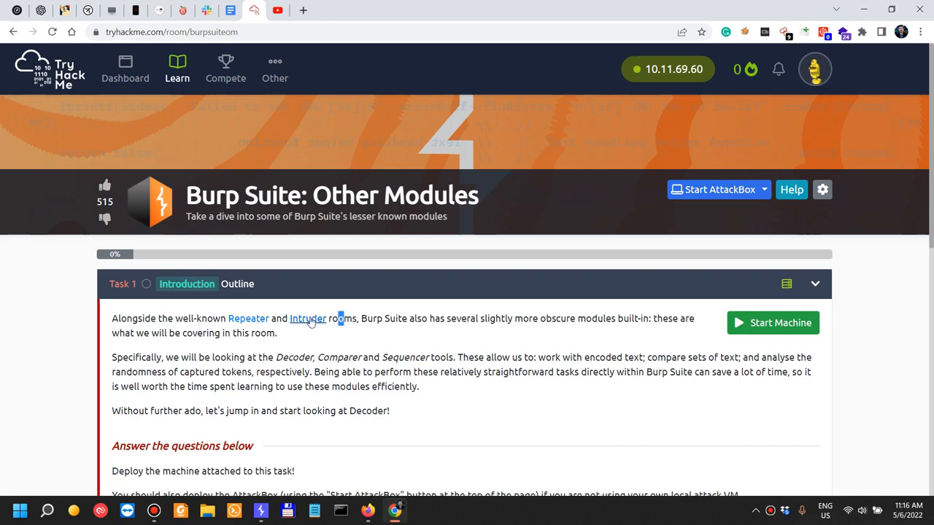
{"action": "scroll", "coordinate": [332, 322], "scroll_direction": "down", "scroll_amount": 1}
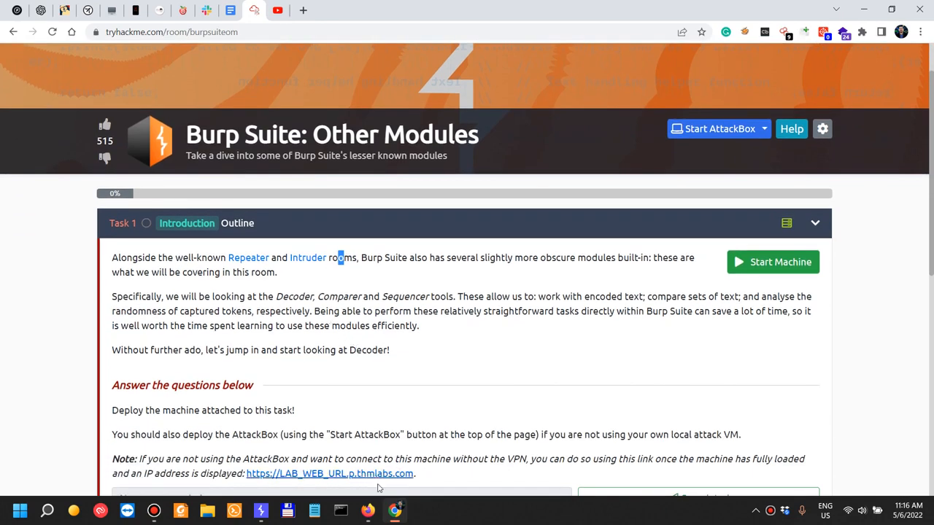
{"action": "left_click", "coordinate": [153, 512]}
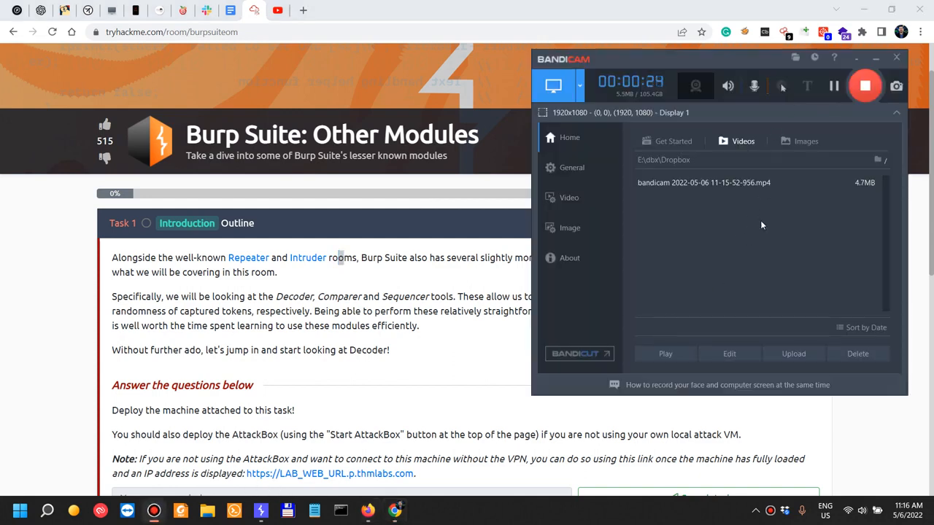
{"action": "left_click", "coordinate": [876, 56]}
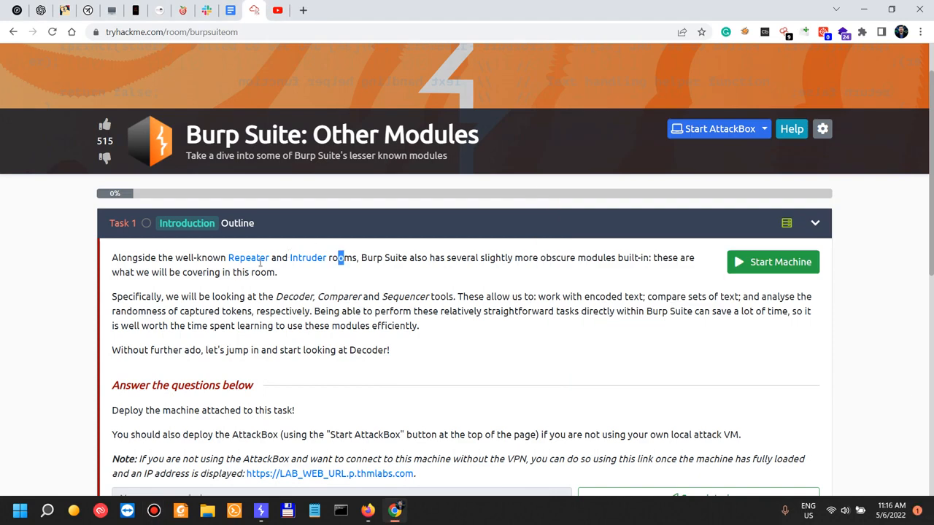
- Read the opening paragraph of the Task 1 outline and start the machine attached to the task
{"action": "left_click", "coordinate": [368, 254]}
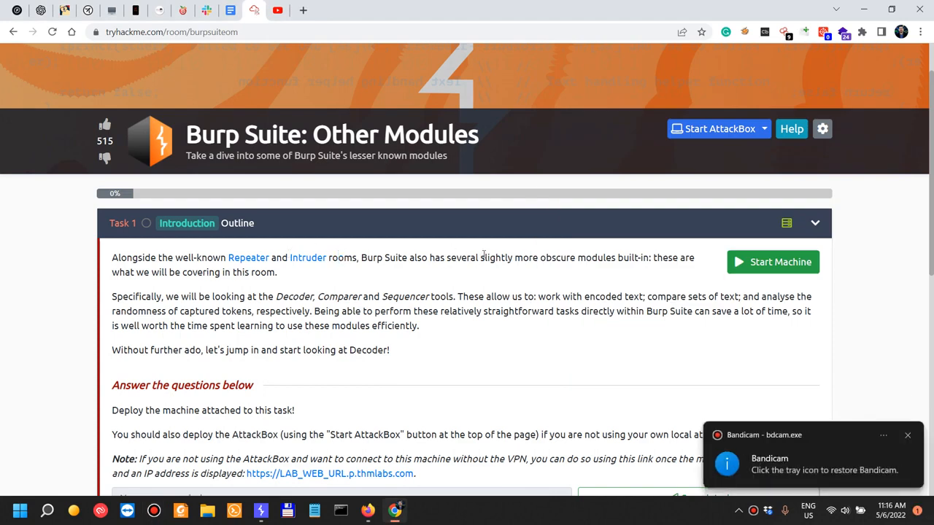
{"action": "left_click_drag", "start_coordinate": [498, 260], "coordinate": [562, 260]}
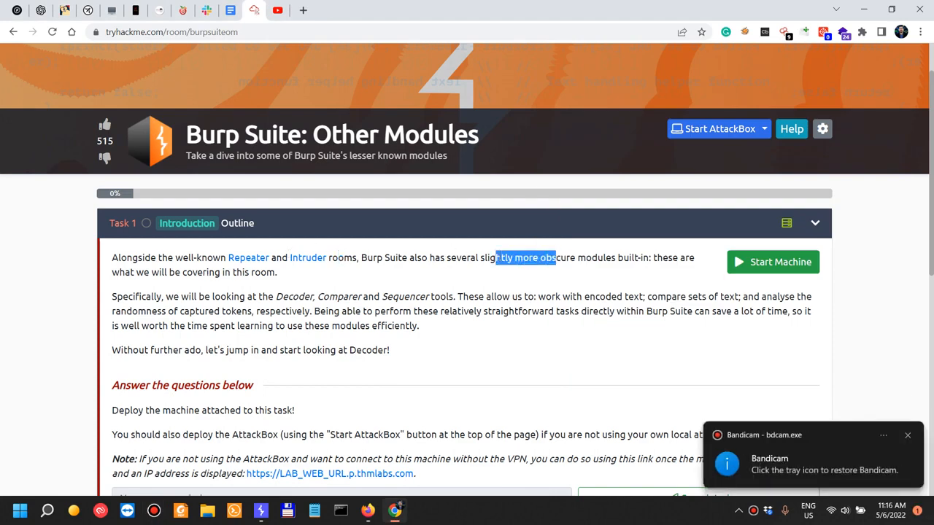
{"action": "left_click_drag", "start_coordinate": [597, 257], "coordinate": [629, 257]}
{"action": "left_click_drag", "start_coordinate": [134, 267], "coordinate": [241, 274]}
{"action": "left_click", "coordinate": [792, 274]}
- Examine which Burp Suite modules the second paragraph of the Task 1 outline says the room covers
{"action": "left_click_drag", "start_coordinate": [151, 297], "coordinate": [292, 312]}
{"action": "left_click", "coordinate": [299, 293]}
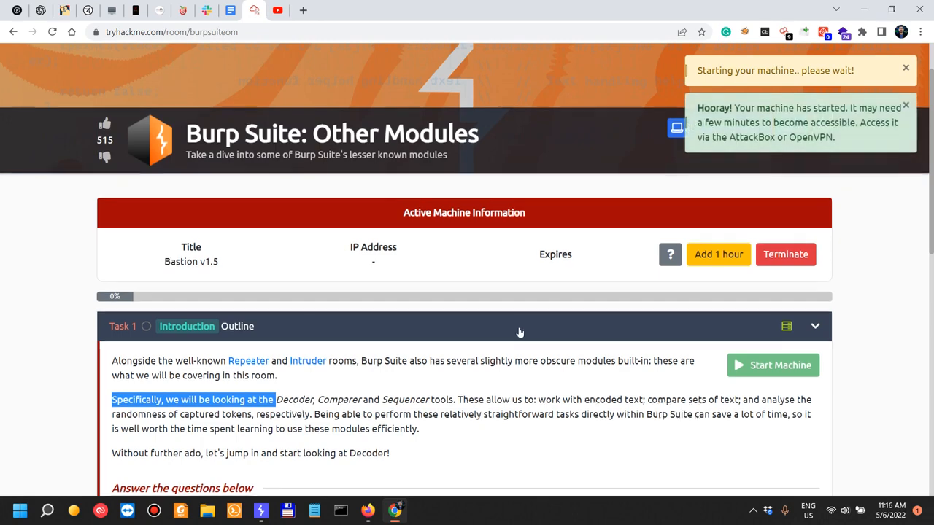
{"action": "scroll", "coordinate": [519, 332], "scroll_direction": "down", "scroll_amount": 2}
{"action": "left_click_drag", "start_coordinate": [328, 281], "coordinate": [431, 281]}
{"action": "left_click", "coordinate": [290, 288]}
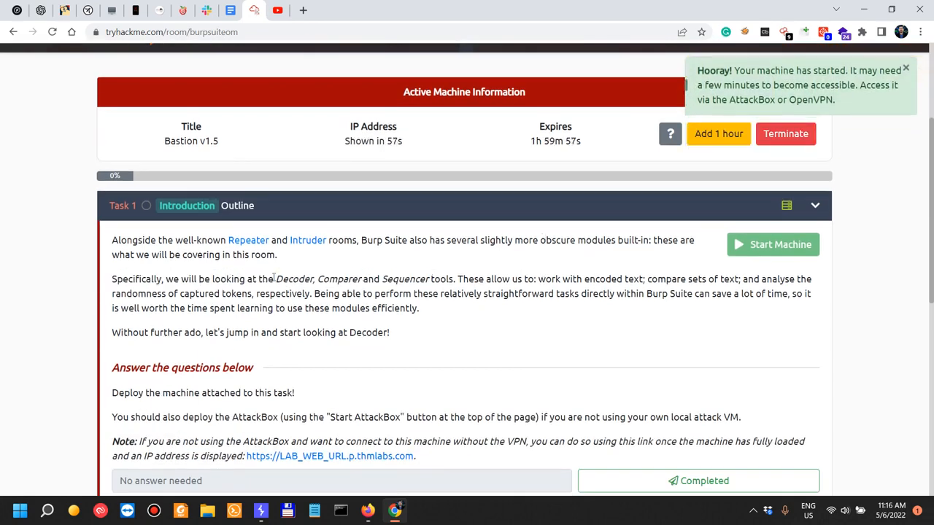
{"action": "left_click_drag", "start_coordinate": [278, 279], "coordinate": [432, 281]}
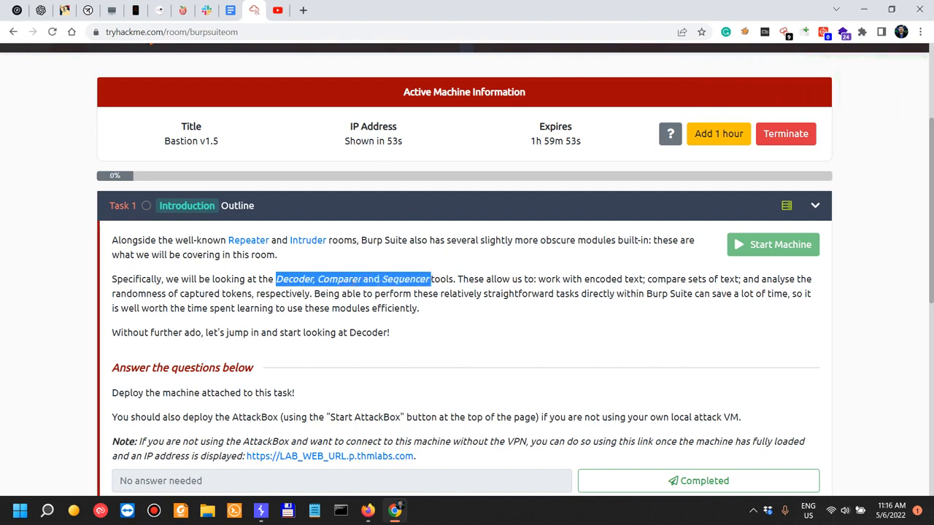
{"action": "left_click", "coordinate": [343, 281]}
{"action": "double_click", "coordinate": [342, 281]}
{"action": "left_click_drag", "start_coordinate": [279, 277], "coordinate": [364, 280]}
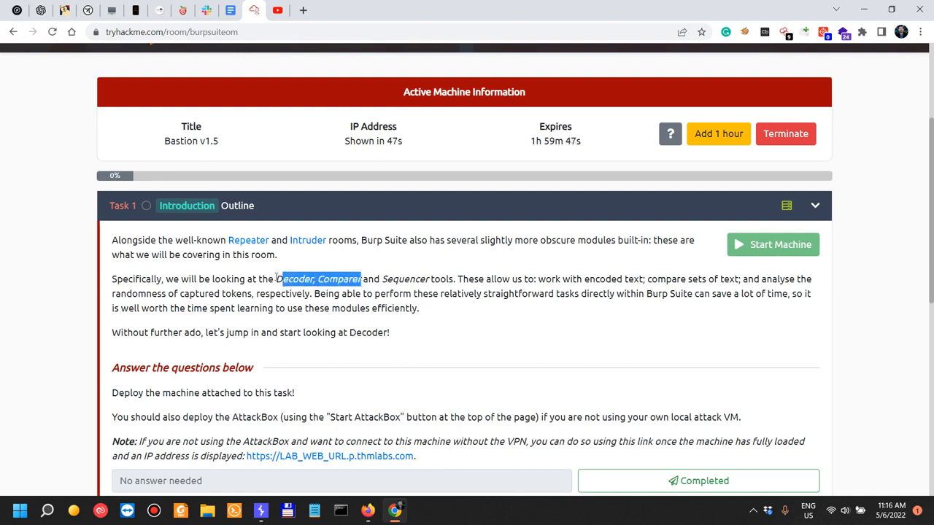
{"action": "left_click", "coordinate": [421, 281]}
- Read what the Decoder, Comparer and Sequencer tools are each used for in the Task 1 outline
{"action": "left_click_drag", "start_coordinate": [486, 281], "coordinate": [601, 281]}
{"action": "left_click_drag", "start_coordinate": [665, 281], "coordinate": [740, 281]}
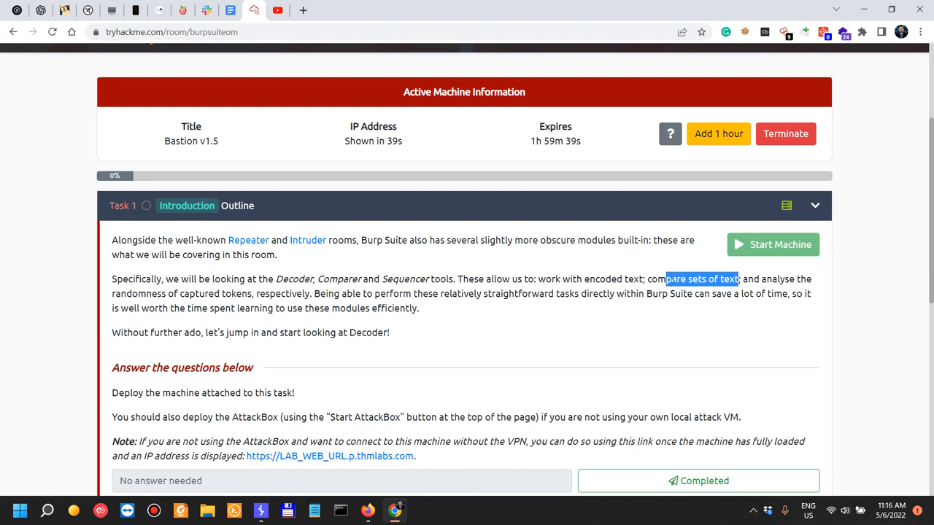
{"action": "left_click", "coordinate": [717, 277]}
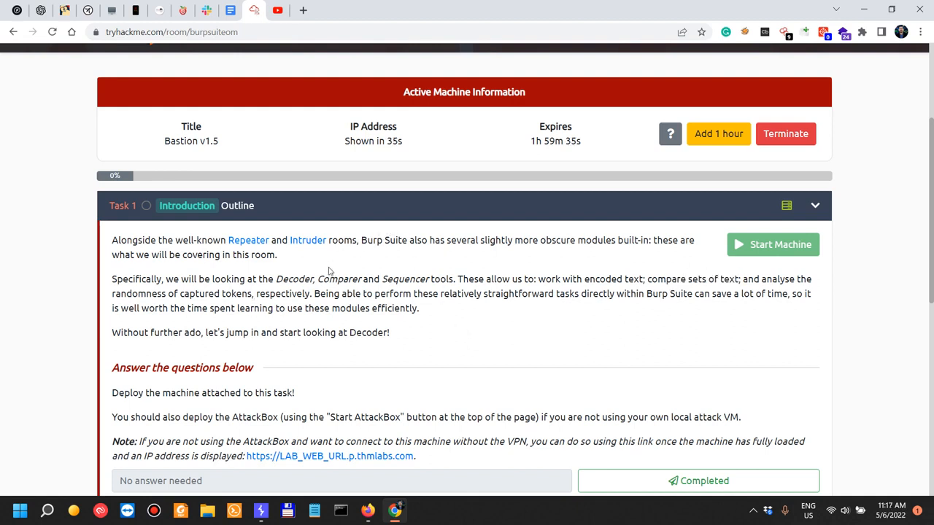
{"action": "left_click_drag", "start_coordinate": [281, 279], "coordinate": [312, 280]}
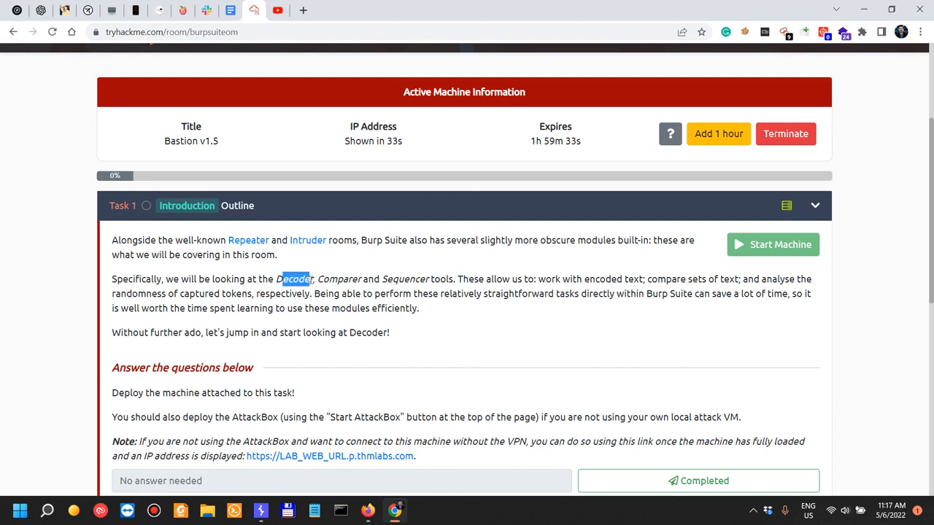
{"action": "left_click", "coordinate": [286, 281]}
{"action": "left_click_drag", "start_coordinate": [277, 280], "coordinate": [316, 281]}
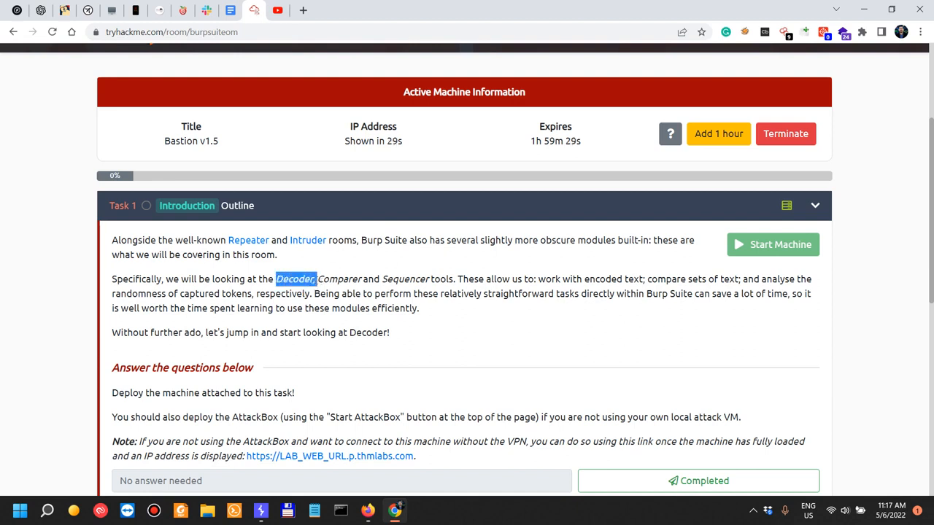
{"action": "left_click", "coordinate": [314, 280]}
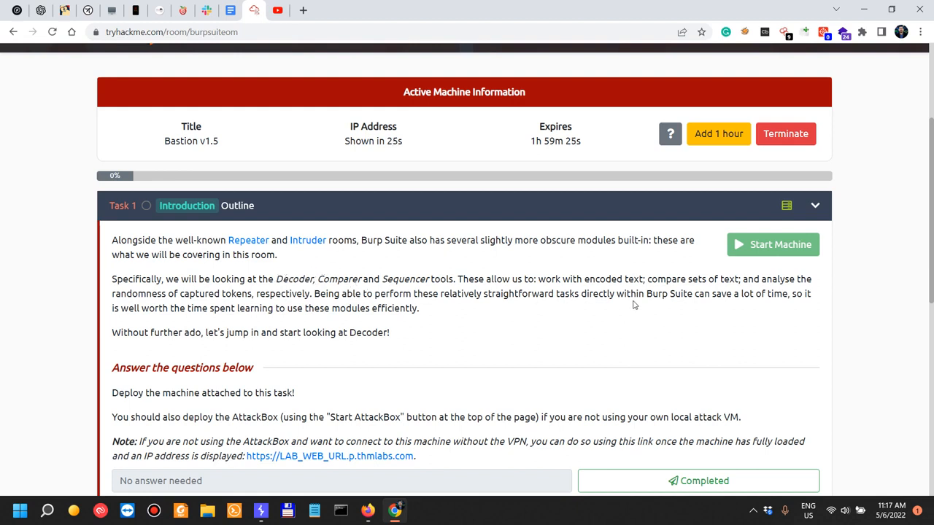
{"action": "left_click_drag", "start_coordinate": [595, 279], "coordinate": [625, 278]}
{"action": "left_click_drag", "start_coordinate": [696, 280], "coordinate": [732, 280]}
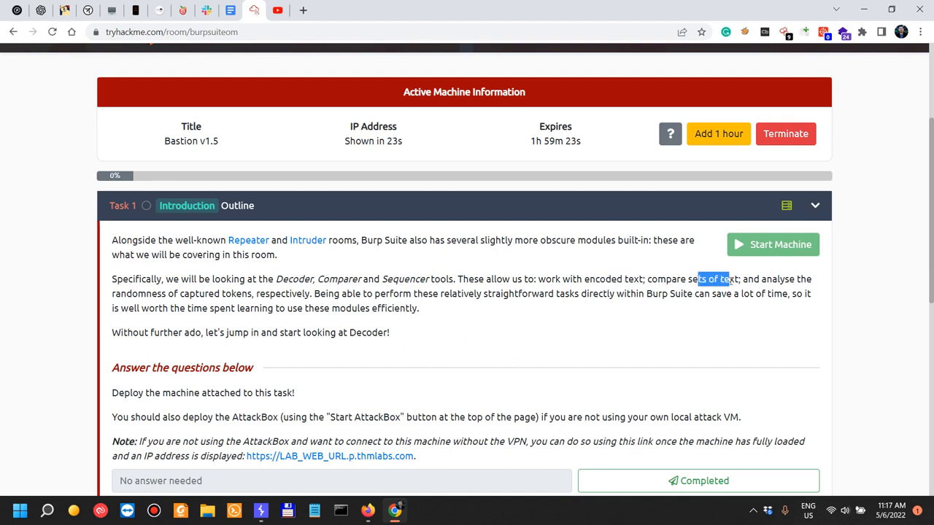
{"action": "left_click_drag", "start_coordinate": [138, 292], "coordinate": [253, 294]}
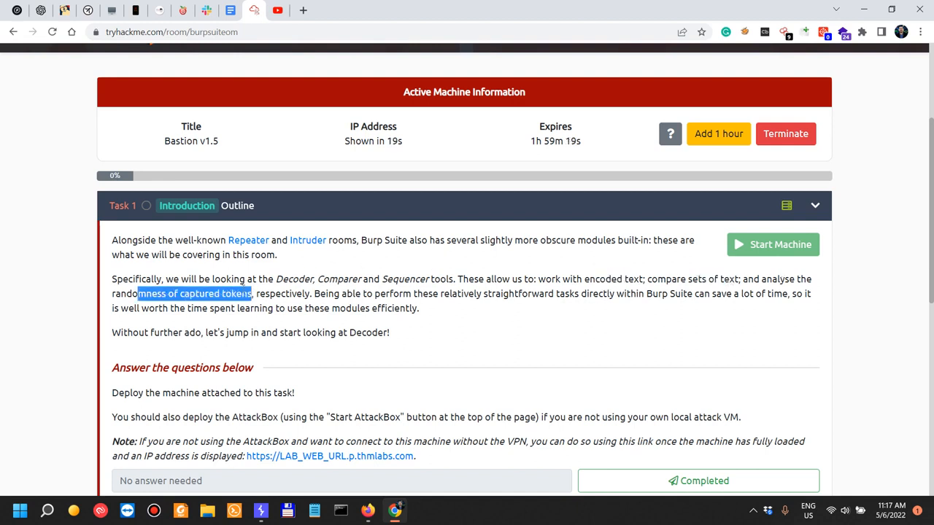
{"action": "left_click_drag", "start_coordinate": [330, 293], "coordinate": [663, 295]}
{"action": "scroll", "coordinate": [623, 359], "scroll_direction": "down", "scroll_amount": 2}
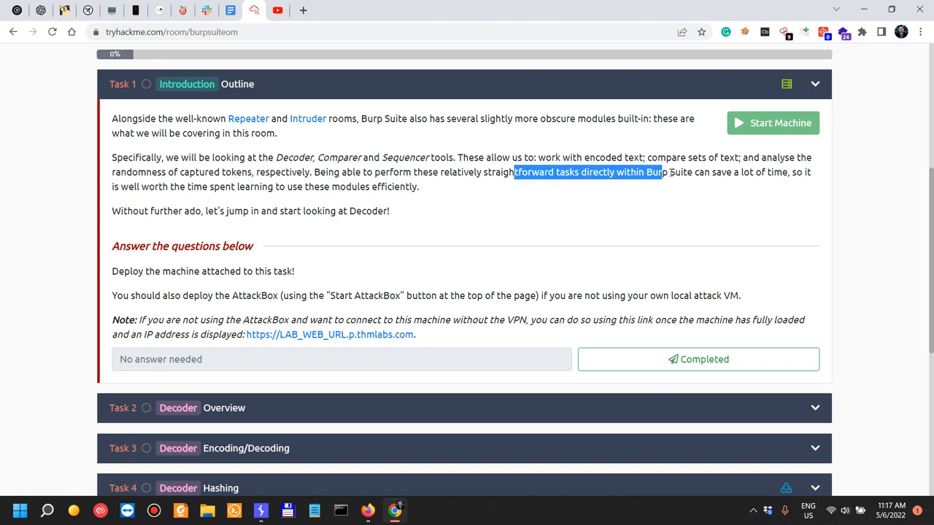
{"action": "left_click", "coordinate": [672, 173]}
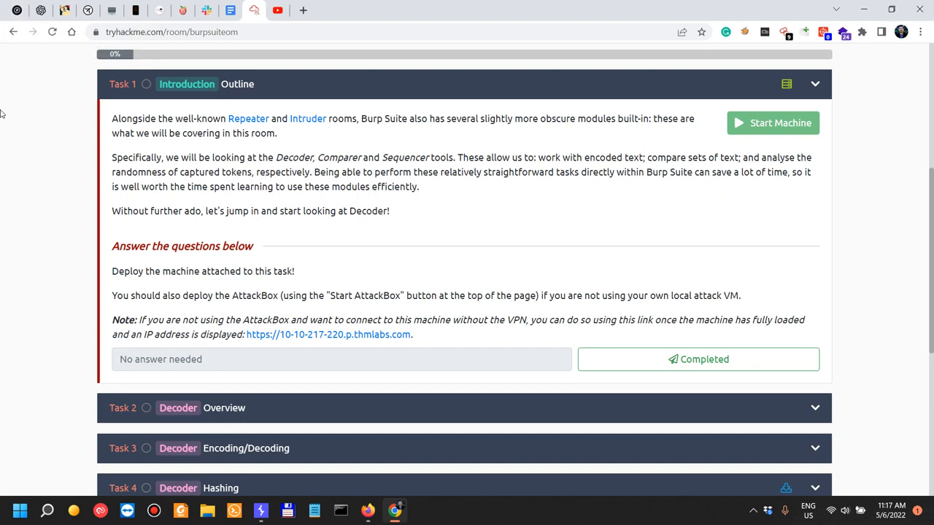
- Read the closing lines of the Task 1 outline and the instructions for deploying the machine and AttackBox
{"action": "left_click_drag", "start_coordinate": [202, 190], "coordinate": [410, 187]}
{"action": "left_click_drag", "start_coordinate": [128, 212], "coordinate": [333, 213]}
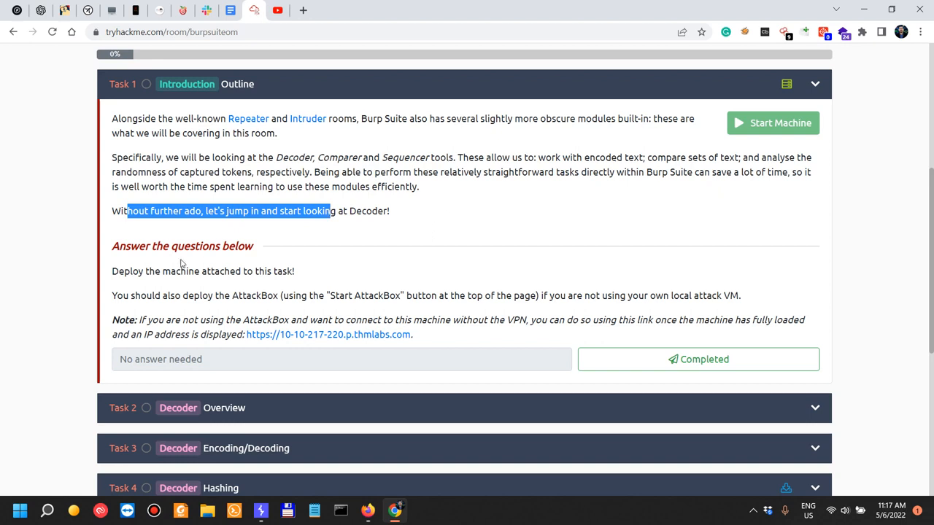
{"action": "left_click", "coordinate": [266, 222]}
{"action": "left_click_drag", "start_coordinate": [280, 210], "coordinate": [387, 217]}
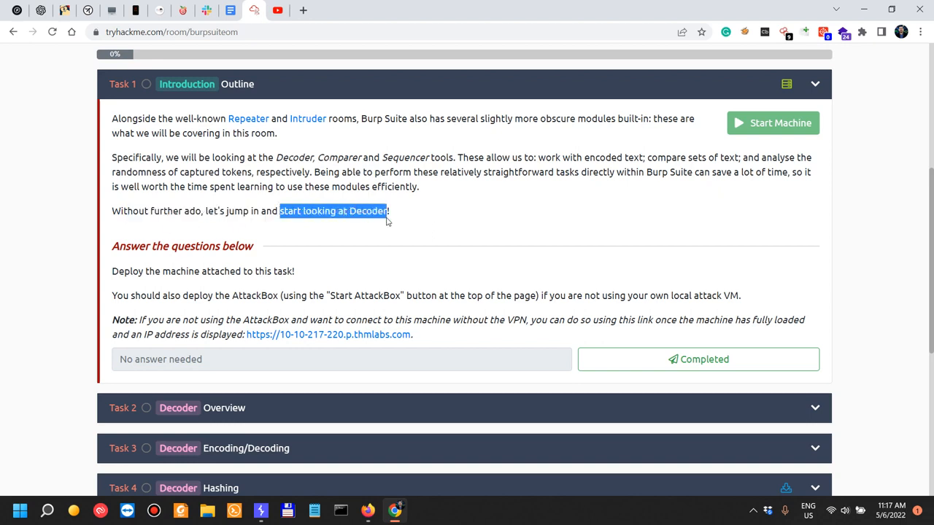
{"action": "left_click", "coordinate": [318, 222]}
{"action": "scroll", "coordinate": [253, 289], "scroll_direction": "down", "scroll_amount": 1}
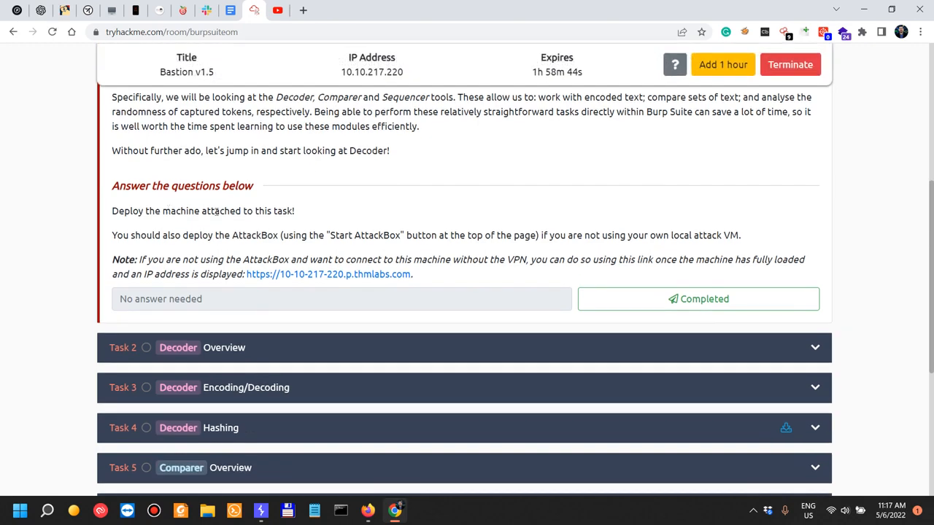
{"action": "left_click_drag", "start_coordinate": [170, 212], "coordinate": [277, 212]}
{"action": "left_click_drag", "start_coordinate": [188, 235], "coordinate": [346, 236]}
{"action": "left_click_drag", "start_coordinate": [568, 235], "coordinate": [751, 230]}
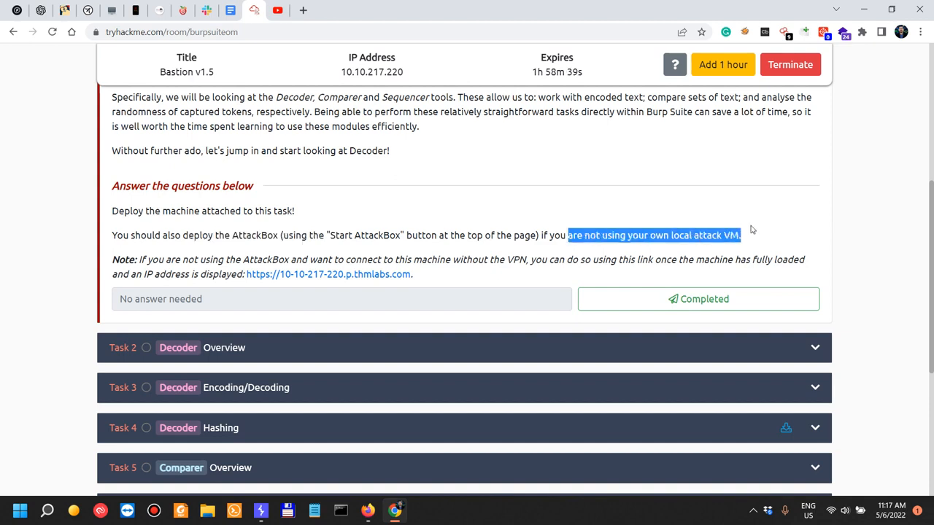
- Check the connection status of the THM profile in OpenVPN Connect and close its window
{"action": "left_click", "coordinate": [753, 511]}
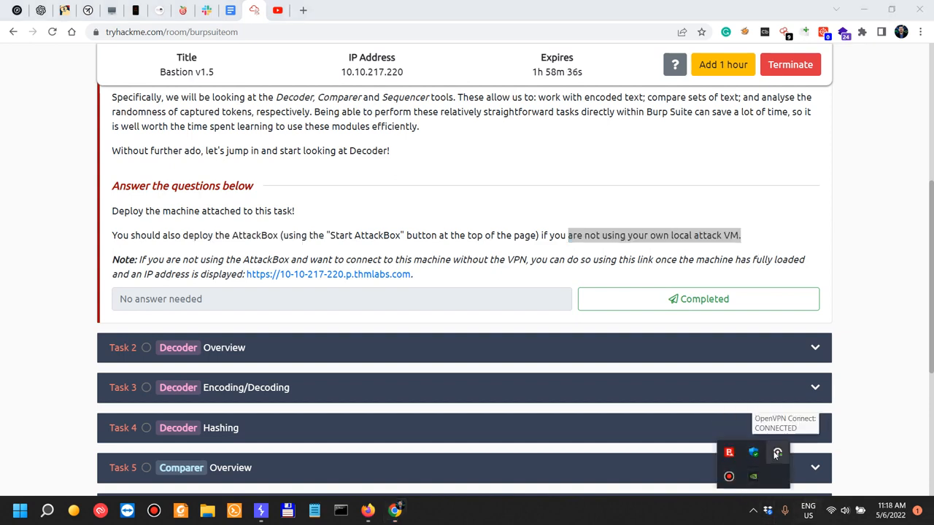
{"action": "left_click", "coordinate": [777, 453]}
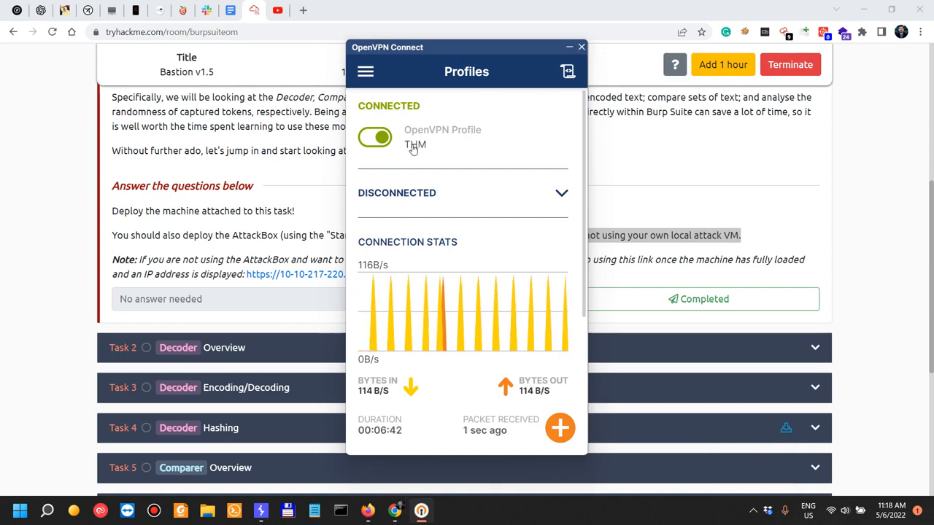
{"action": "left_click", "coordinate": [582, 46]}
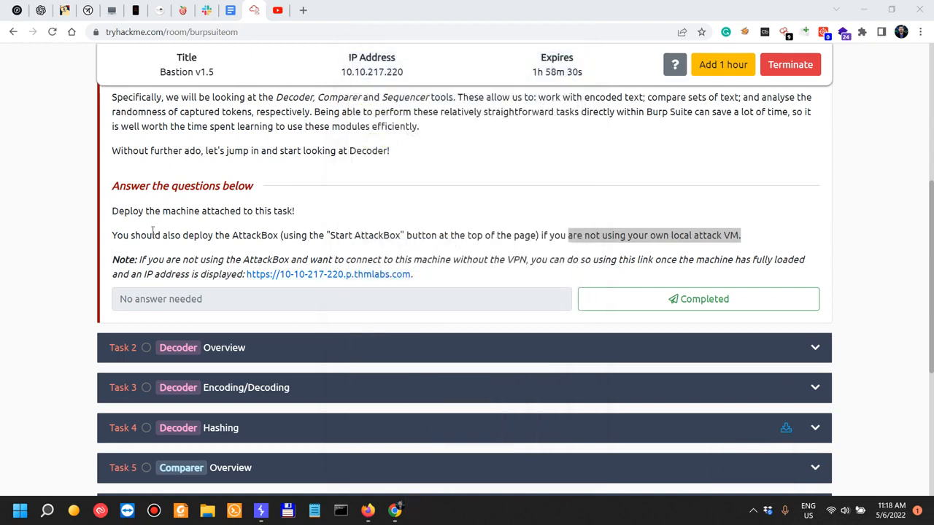
- Mark the Task 1 deployment question as completed and expand Task 2, Decoder Overview
{"action": "left_click_drag", "start_coordinate": [166, 260], "coordinate": [322, 260]}
{"action": "left_click", "coordinate": [645, 292]}
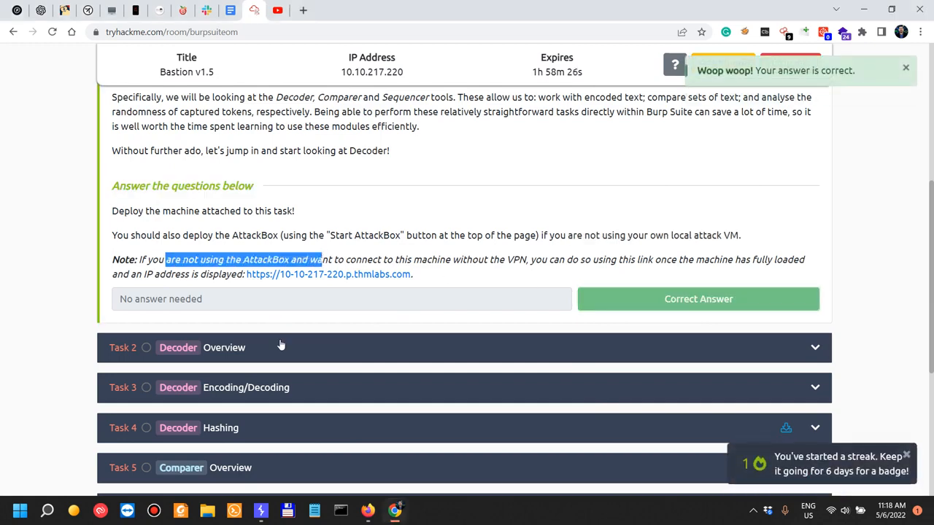
{"action": "left_click", "coordinate": [281, 348]}
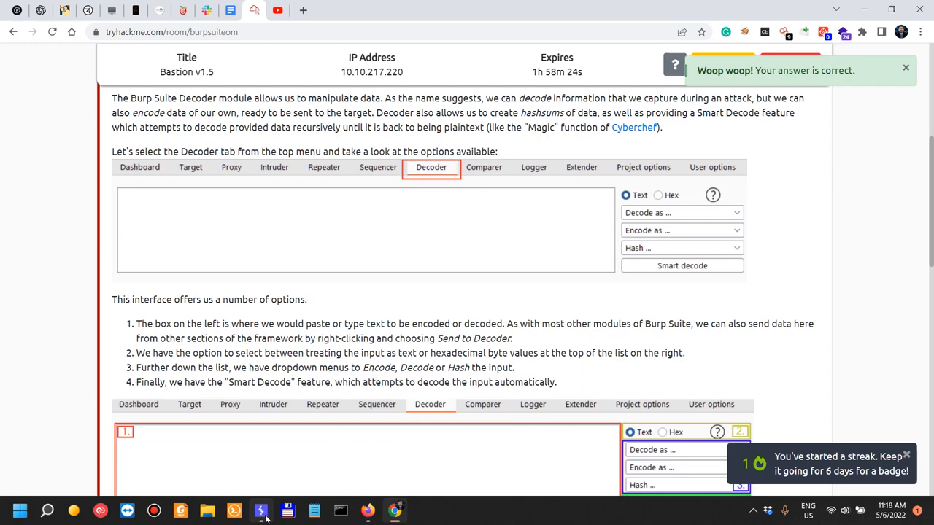
- Switch to Burp Suite, open its Decoder module, and return to the TryHackMe room in Chrome
{"action": "left_click", "coordinate": [261, 511]}
{"action": "left_click", "coordinate": [334, 24]}
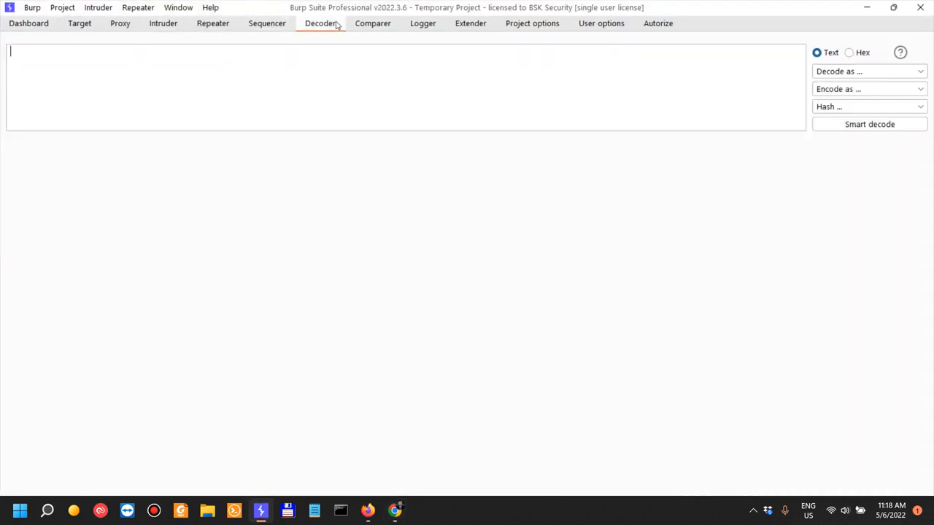
{"action": "key", "text": "alt+Tab"}
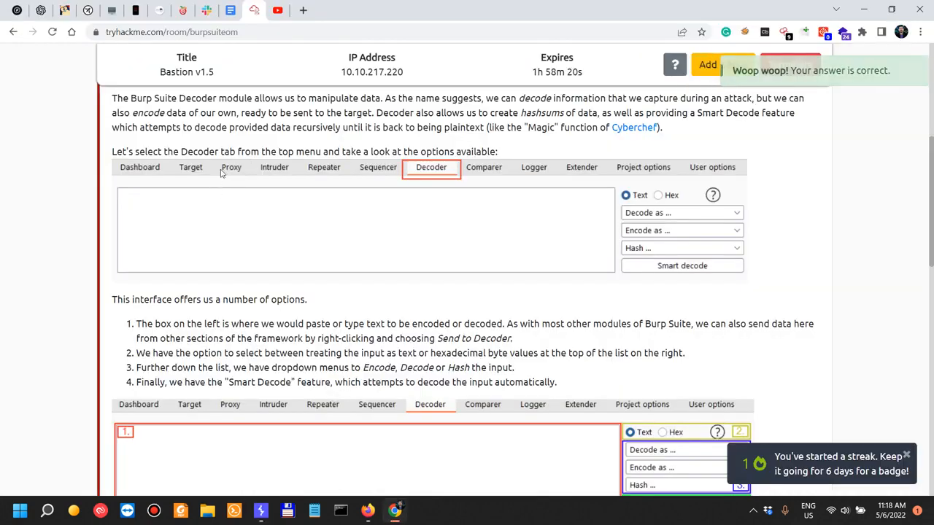
- Read the Task 2 introduction on Decoder's decoding, encoding, hashsum and Smart Decode features
{"action": "scroll", "coordinate": [218, 114], "scroll_direction": "up", "scroll_amount": 1}
{"action": "left_click_drag", "start_coordinate": [309, 160], "coordinate": [408, 160]}
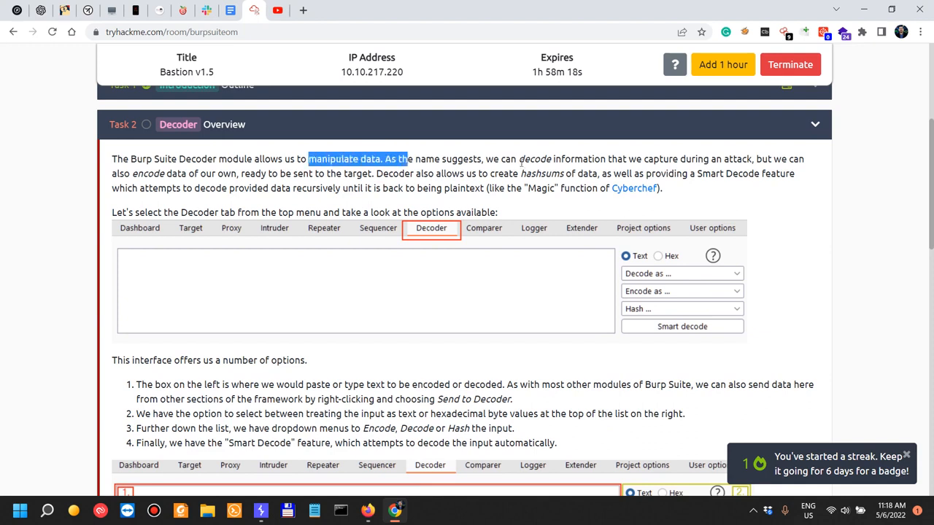
{"action": "left_click_drag", "start_coordinate": [482, 159], "coordinate": [829, 162]}
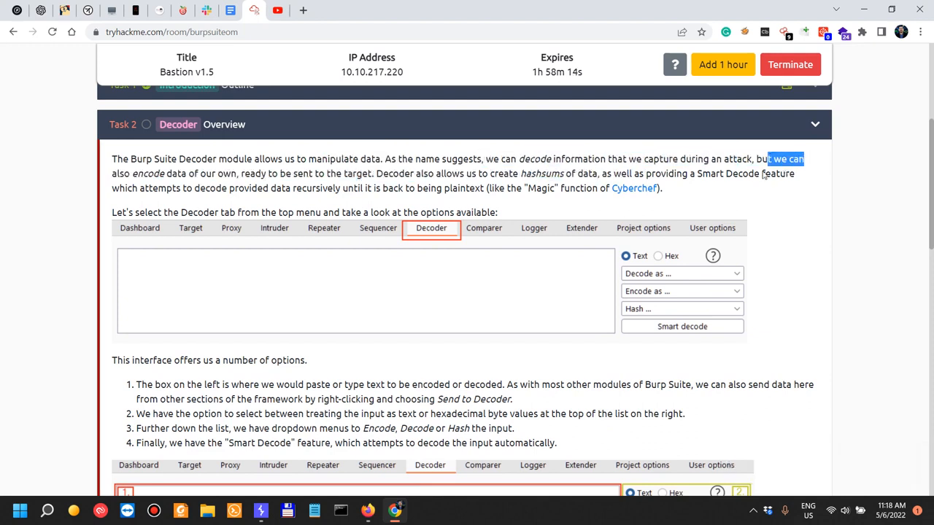
{"action": "left_click_drag", "start_coordinate": [125, 173], "coordinate": [340, 175]}
{"action": "left_click_drag", "start_coordinate": [416, 175], "coordinate": [578, 174]}
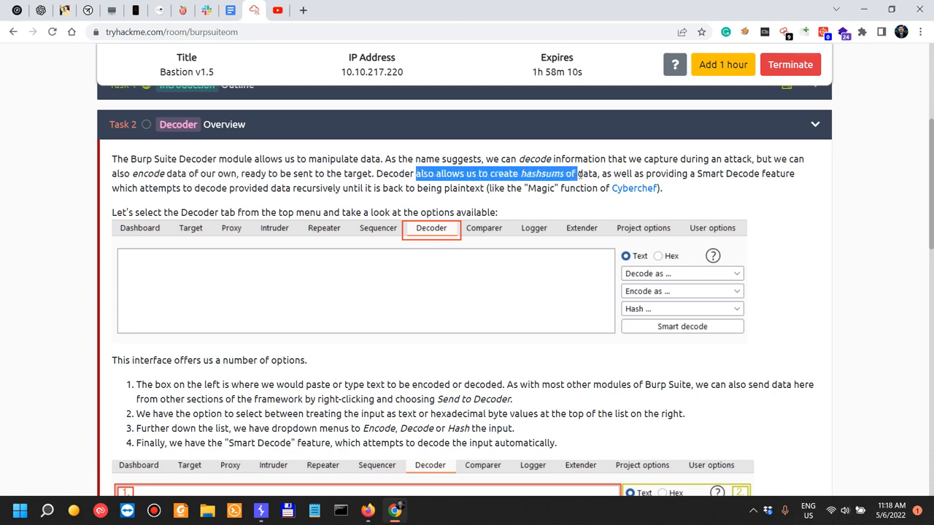
{"action": "left_click", "coordinate": [570, 174]}
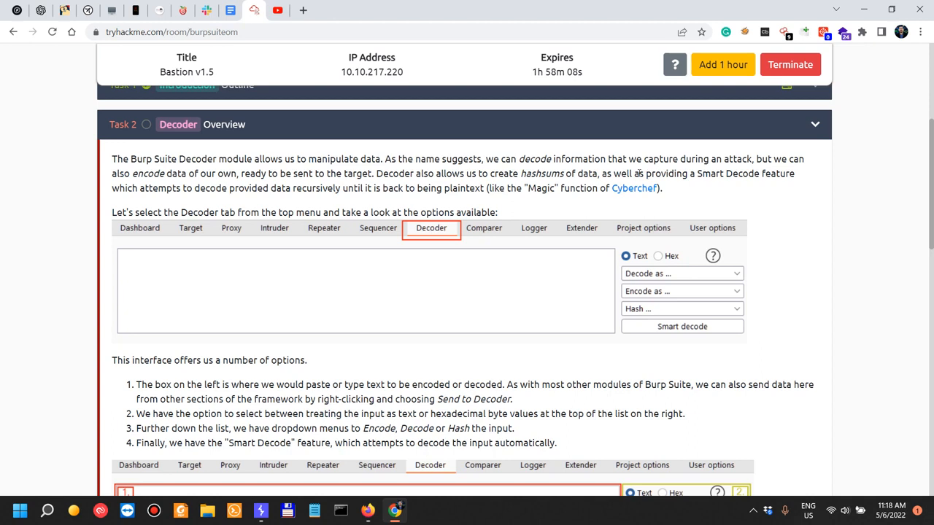
{"action": "left_click_drag", "start_coordinate": [546, 173], "coordinate": [601, 175]}
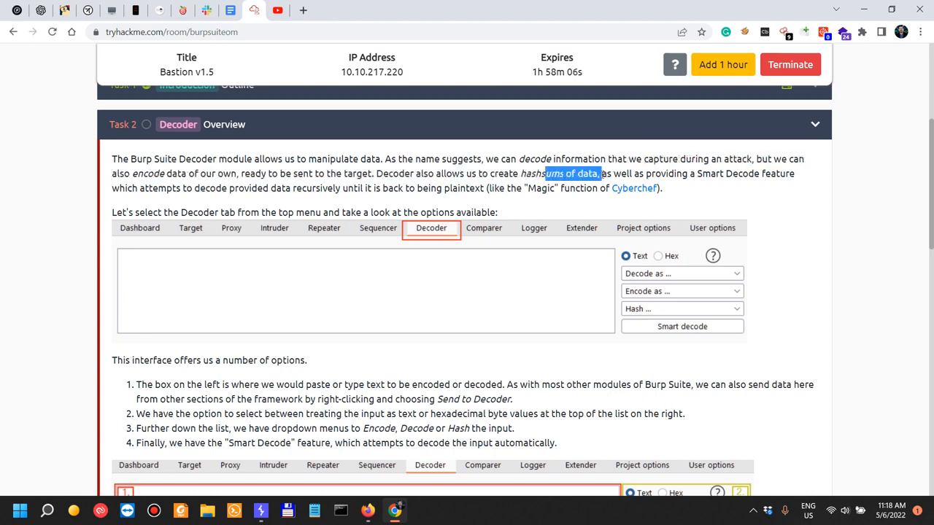
{"action": "left_click", "coordinate": [601, 174]}
{"action": "left_click_drag", "start_coordinate": [667, 174], "coordinate": [792, 174]}
{"action": "left_click_drag", "start_coordinate": [158, 188], "coordinate": [310, 189]}
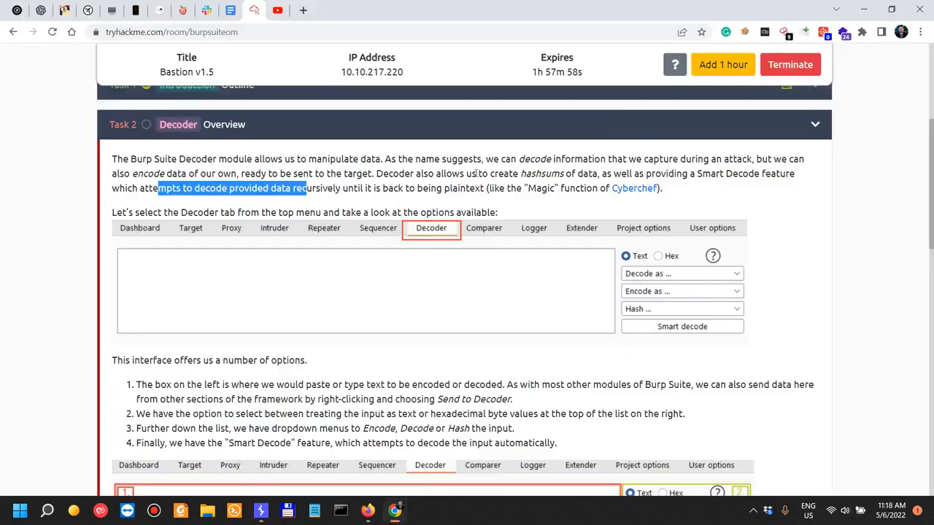
{"action": "left_click", "coordinate": [315, 189]}
{"action": "left_click_drag", "start_coordinate": [398, 188], "coordinate": [567, 189]}
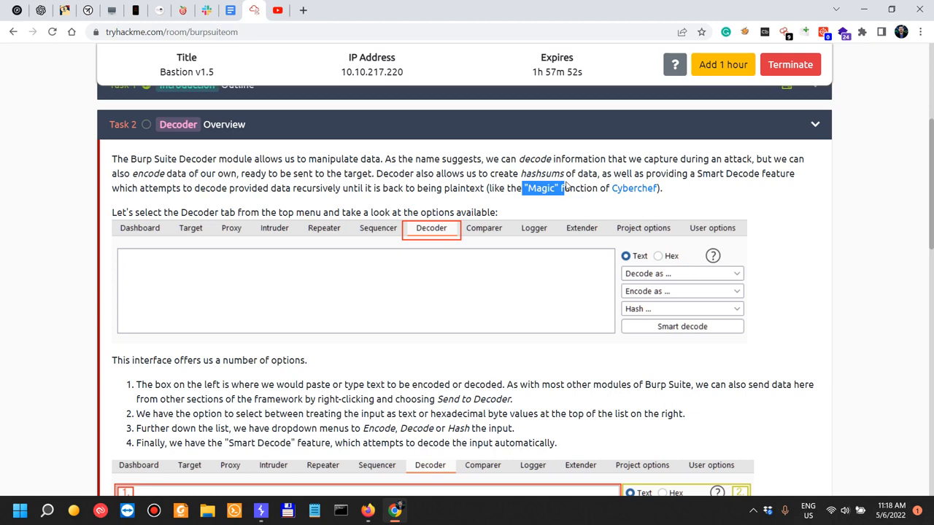
- Open the Cyberchef link from the Task 2 introduction in a new browser tab and show that page
{"action": "middle_click", "coordinate": [643, 190]}
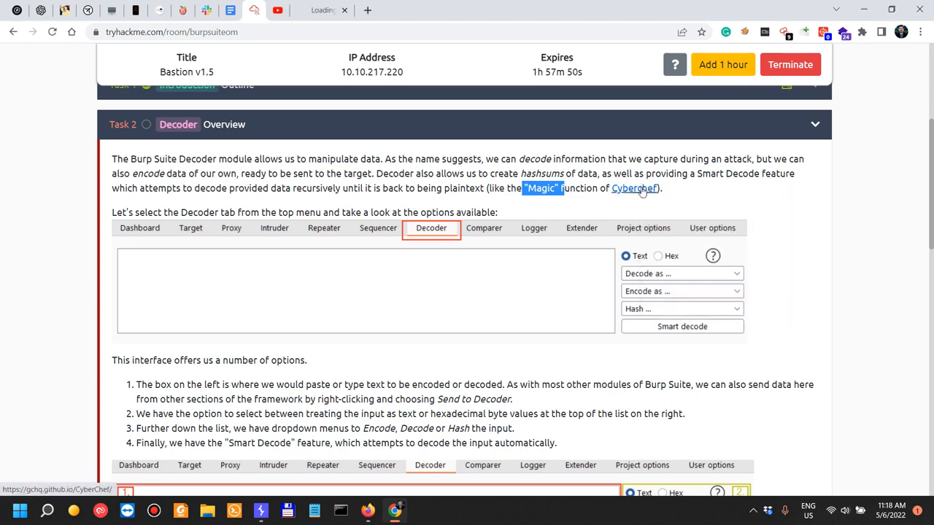
{"action": "left_click", "coordinate": [314, 10]}
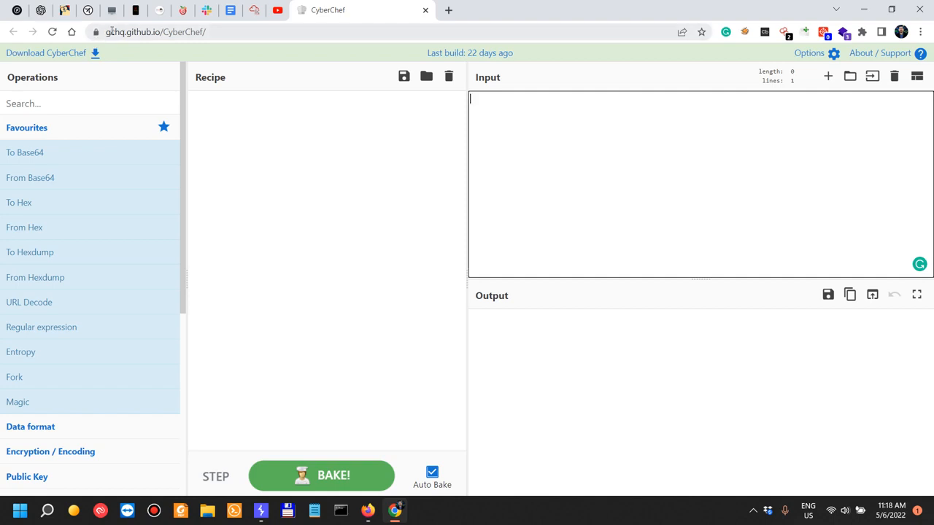
{"action": "left_click", "coordinate": [298, 32]}
{"action": "left_click", "coordinate": [270, 30]}
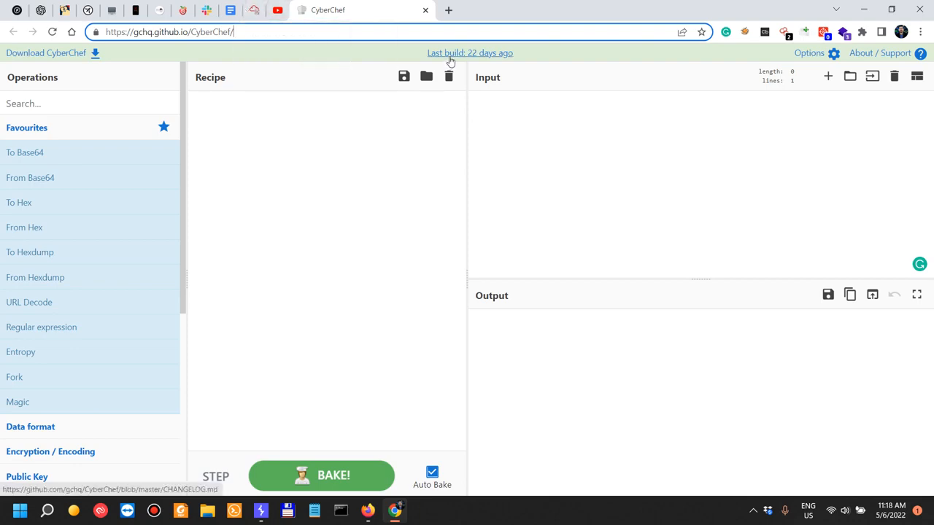
- Look through CyberChef's list of operations, from the favourites to the further operation categories
{"action": "scroll", "coordinate": [88, 253], "scroll_direction": "down", "scroll_amount": 5}
{"action": "scroll", "coordinate": [90, 284], "scroll_direction": "up", "scroll_amount": 5}
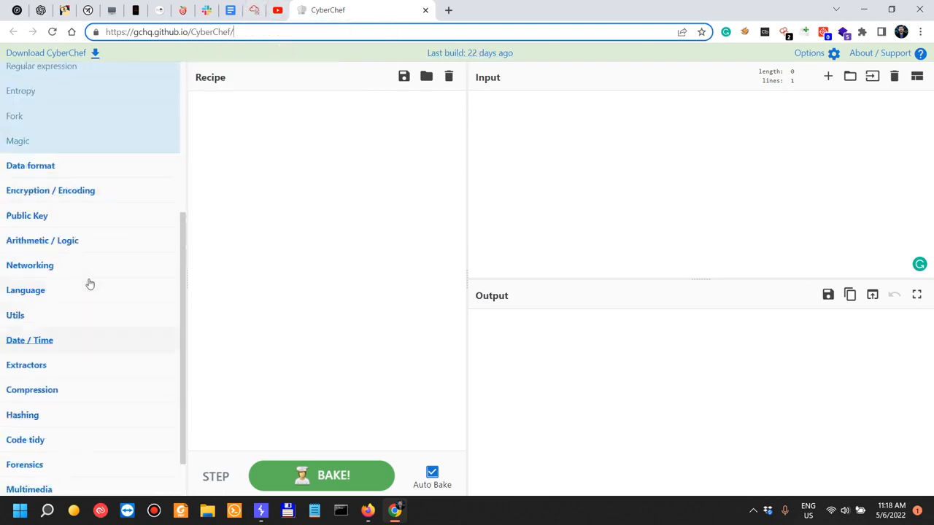
{"action": "scroll", "coordinate": [84, 270], "scroll_direction": "down", "scroll_amount": 5}
{"action": "scroll", "coordinate": [84, 271], "scroll_direction": "up", "scroll_amount": 5}
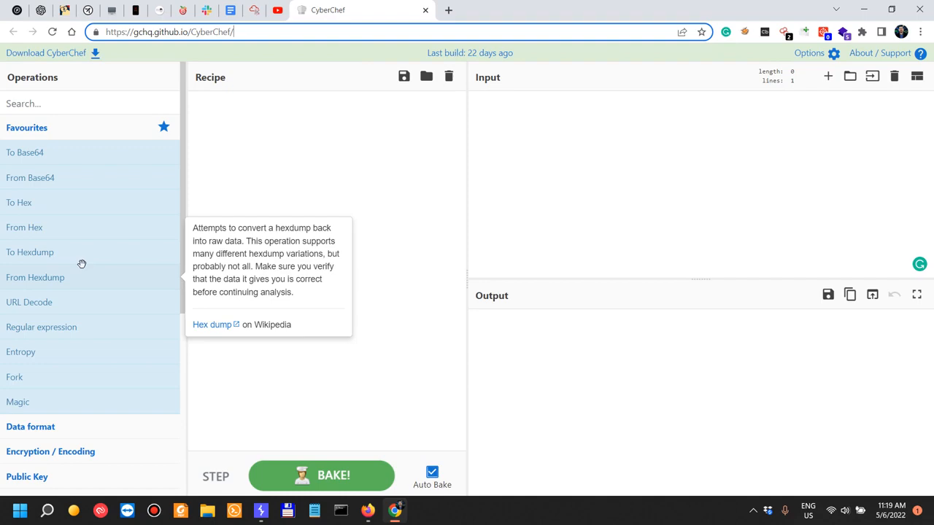
{"action": "scroll", "coordinate": [82, 267], "scroll_direction": "down", "scroll_amount": 5}
{"action": "scroll", "coordinate": [81, 266], "scroll_direction": "up", "scroll_amount": 5}
{"action": "scroll", "coordinate": [78, 261], "scroll_direction": "down", "scroll_amount": 5}
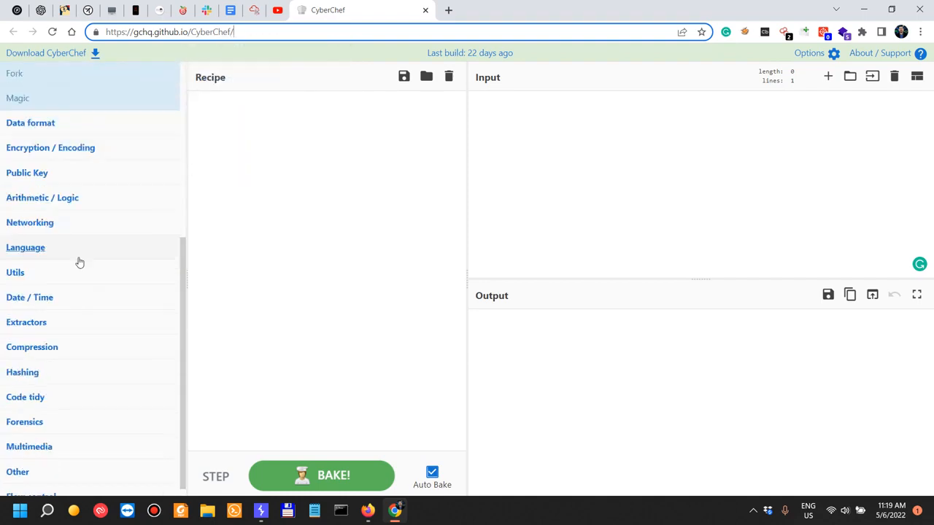
{"action": "scroll", "coordinate": [77, 261], "scroll_direction": "up", "scroll_amount": 3}
{"action": "scroll", "coordinate": [77, 261], "scroll_direction": "down", "scroll_amount": 3}
{"action": "scroll", "coordinate": [76, 197], "scroll_direction": "up", "scroll_amount": 5}
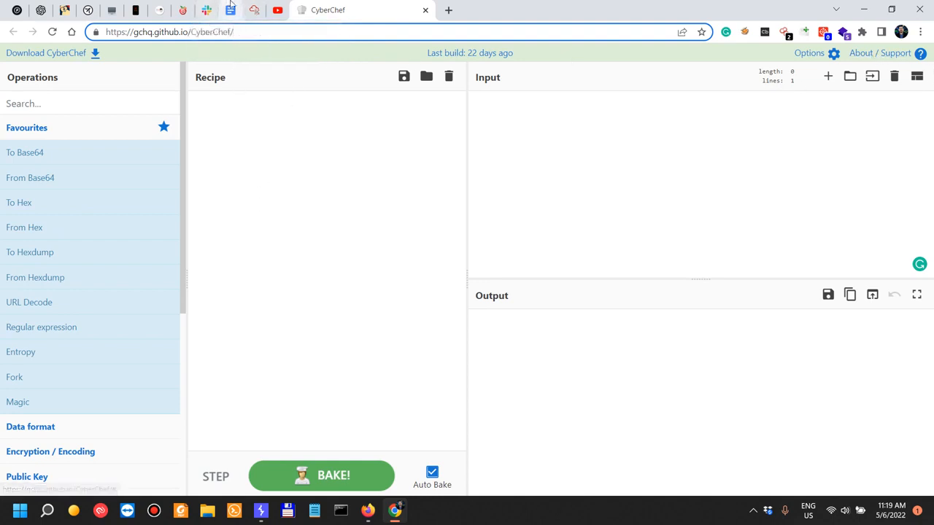
- Review CyberChef's support information and its About section, and follow the GitHub link to the project's repository
{"action": "left_click", "coordinate": [902, 55]}
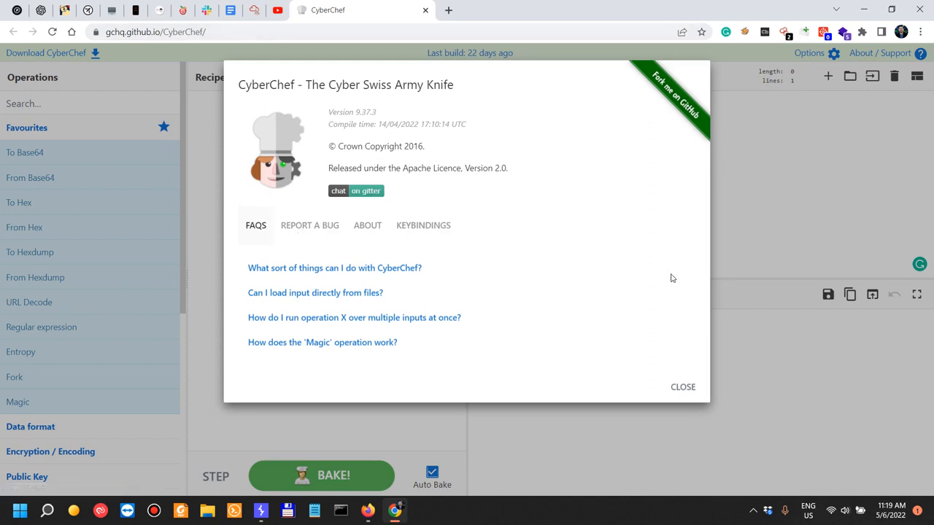
{"action": "left_click_drag", "start_coordinate": [273, 89], "coordinate": [365, 89]}
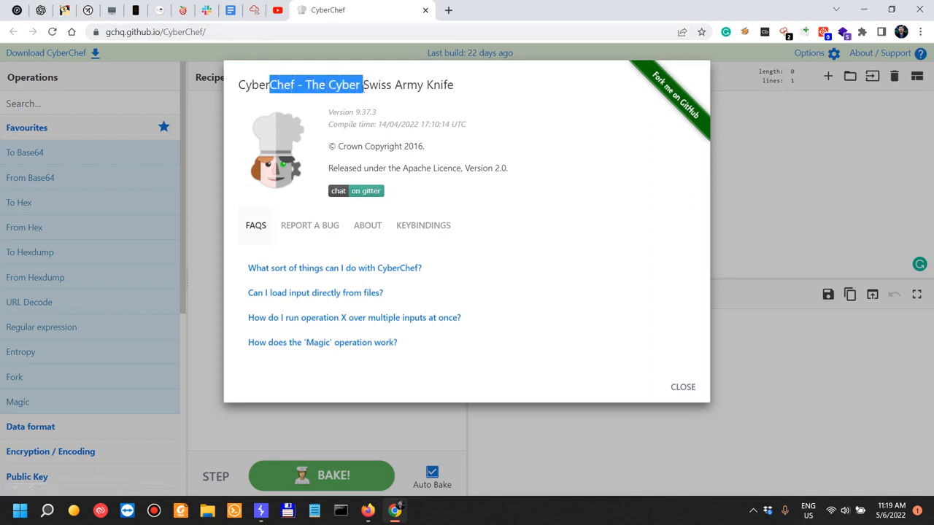
{"action": "left_click", "coordinate": [303, 230]}
{"action": "left_click", "coordinate": [369, 228]}
{"action": "scroll", "coordinate": [348, 258], "scroll_direction": "down", "scroll_amount": 5}
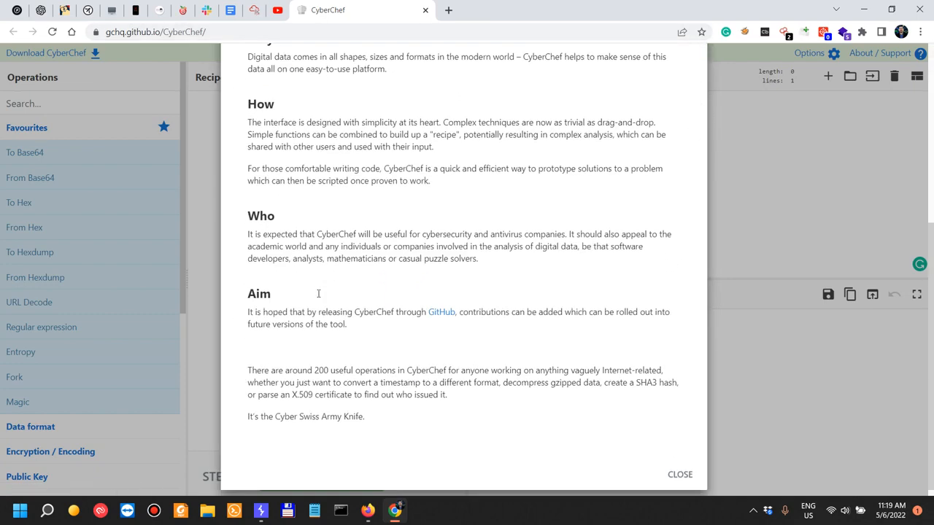
{"action": "left_click", "coordinate": [446, 304]}
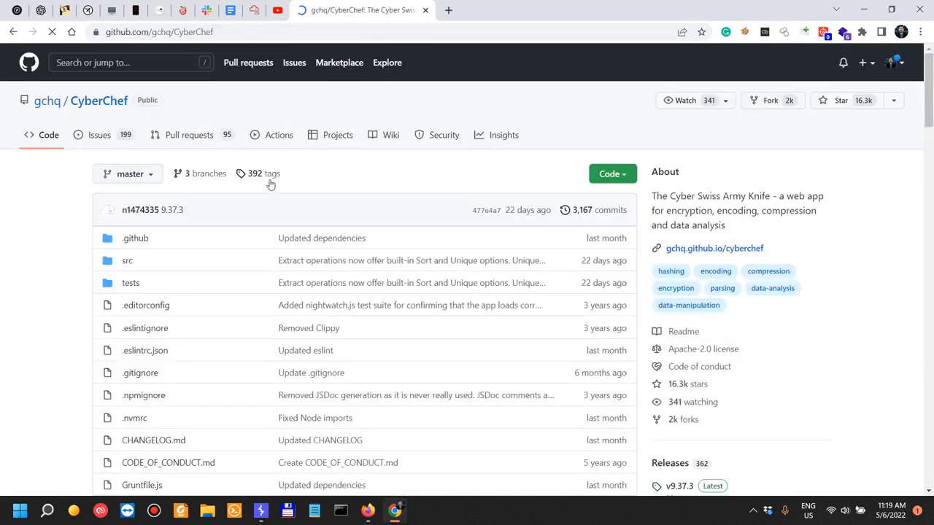
- Return to the TryHackMe room and read how Decoder's input box works, comparing it with Burp Suite's Decoder
{"action": "left_click", "coordinate": [255, 11]}
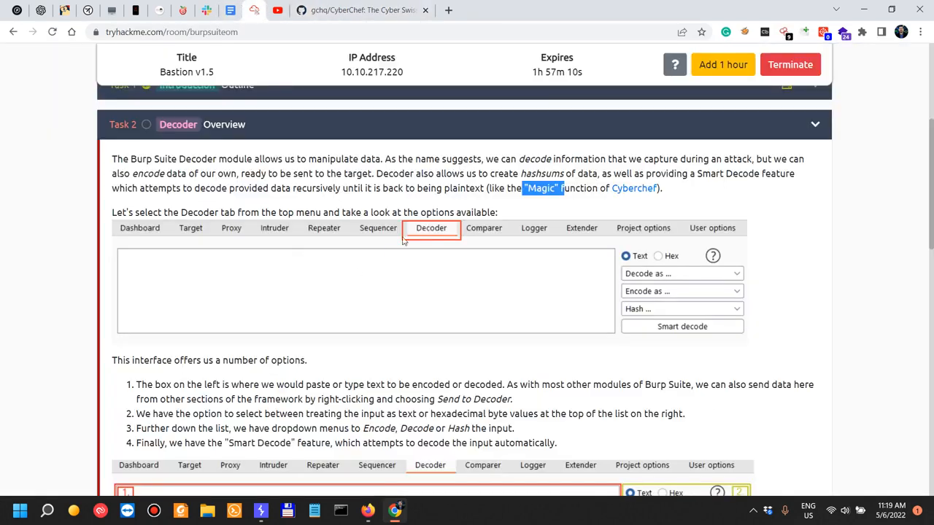
{"action": "left_click_drag", "start_coordinate": [144, 212], "coordinate": [467, 211]}
{"action": "scroll", "coordinate": [531, 210], "scroll_direction": "down", "scroll_amount": 2}
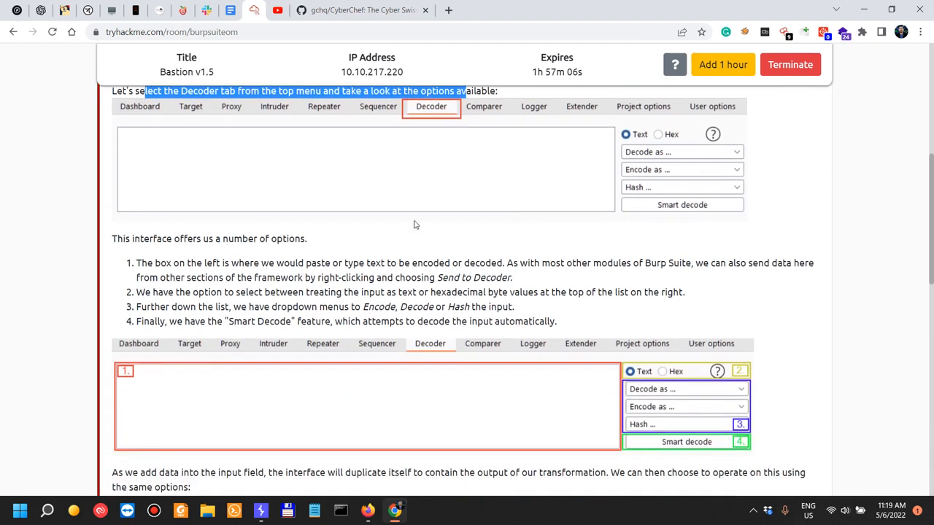
{"action": "left_click_drag", "start_coordinate": [159, 241], "coordinate": [297, 240]}
{"action": "left_click_drag", "start_coordinate": [179, 263], "coordinate": [304, 264]}
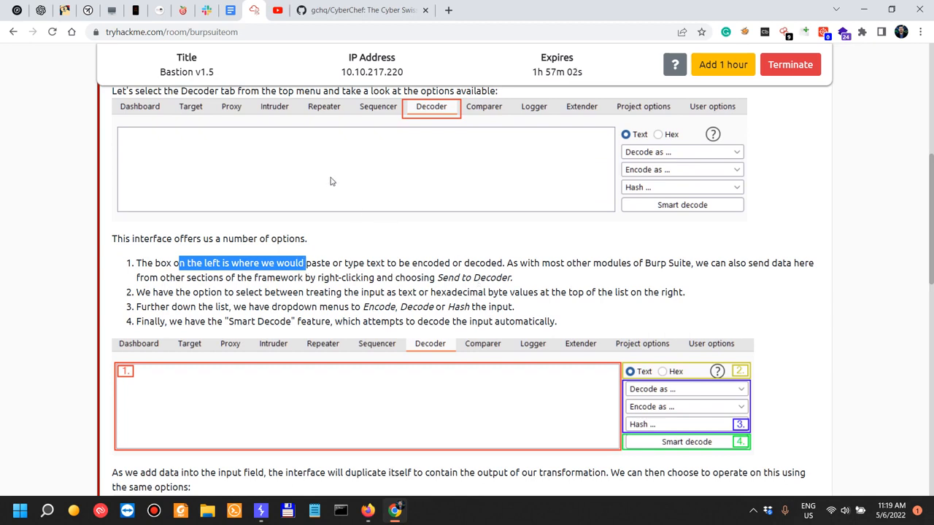
{"action": "key", "text": "alt+Tab"}
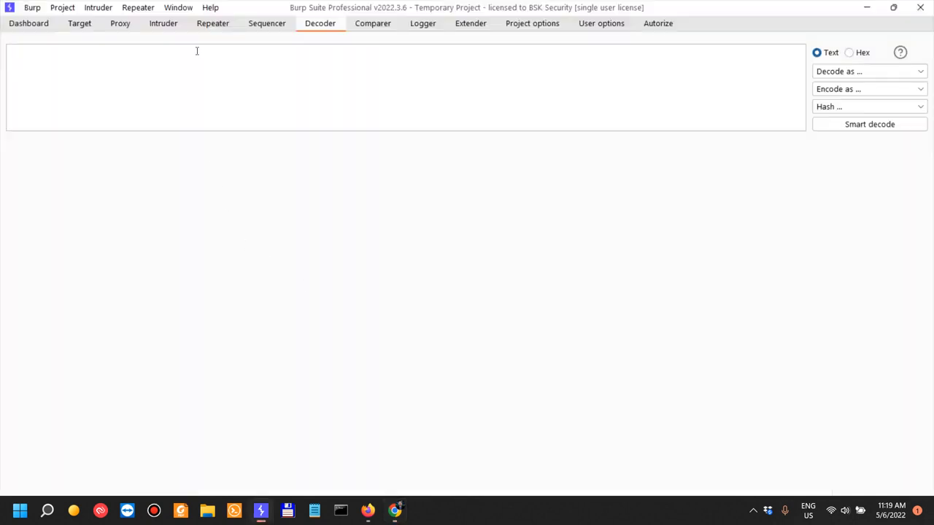
{"action": "key", "text": "alt+Tab"}
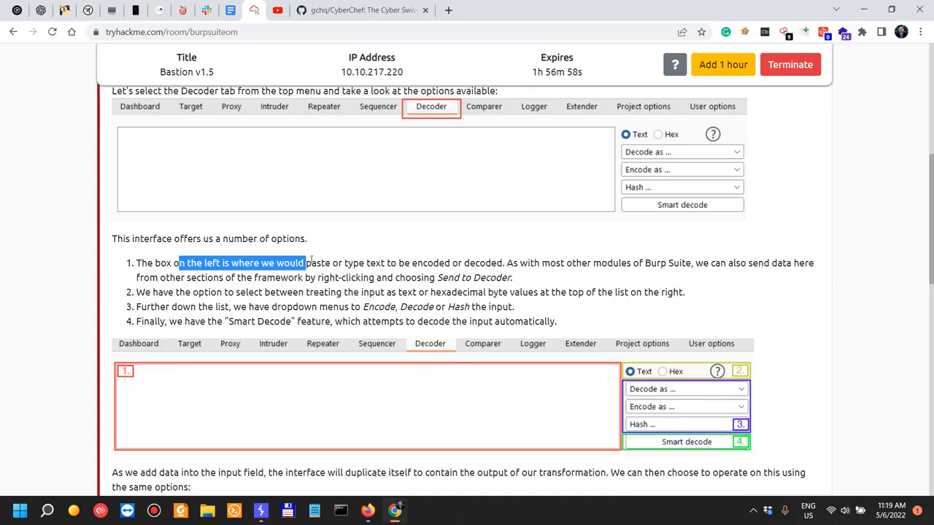
{"action": "left_click", "coordinate": [362, 264]}
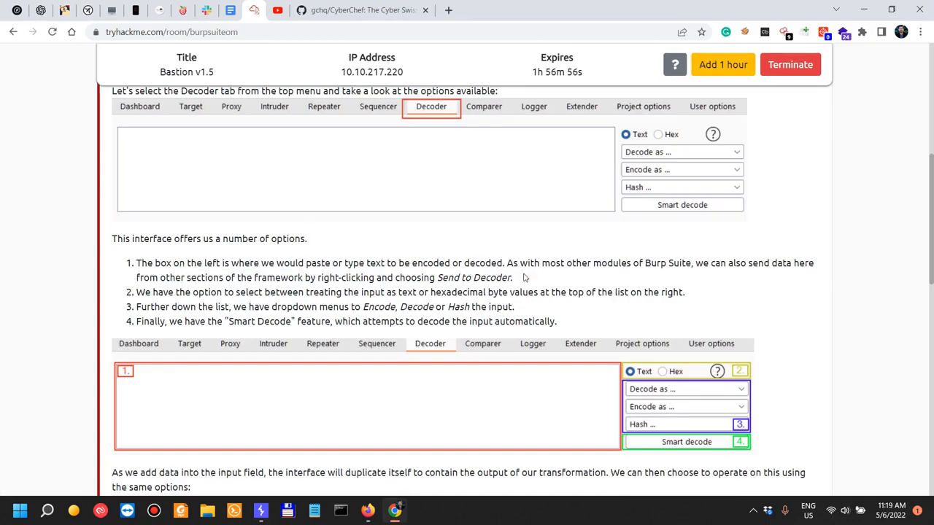
{"action": "left_click_drag", "start_coordinate": [533, 257], "coordinate": [776, 261]}
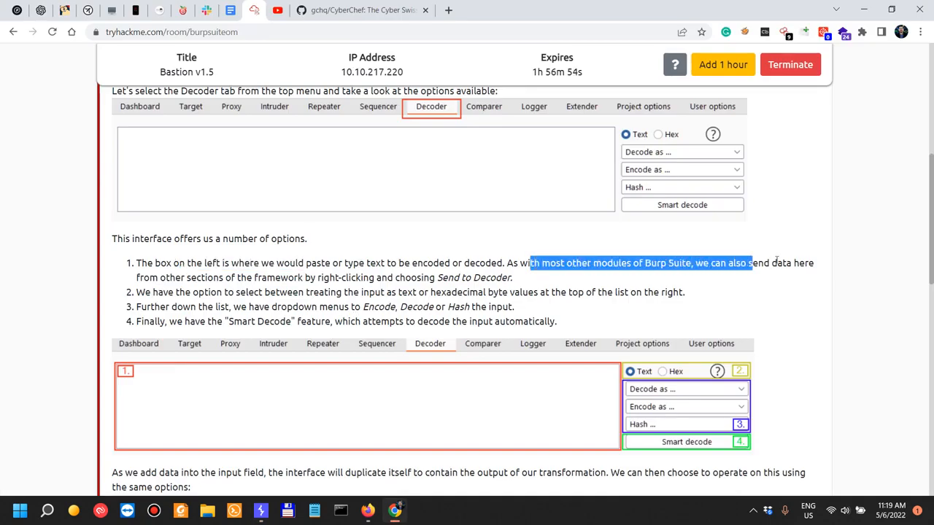
- Switch to Burp Suite and display the request and response of entry 12 in the proxy's HTTP history
{"action": "key", "text": "alt+Tab"}
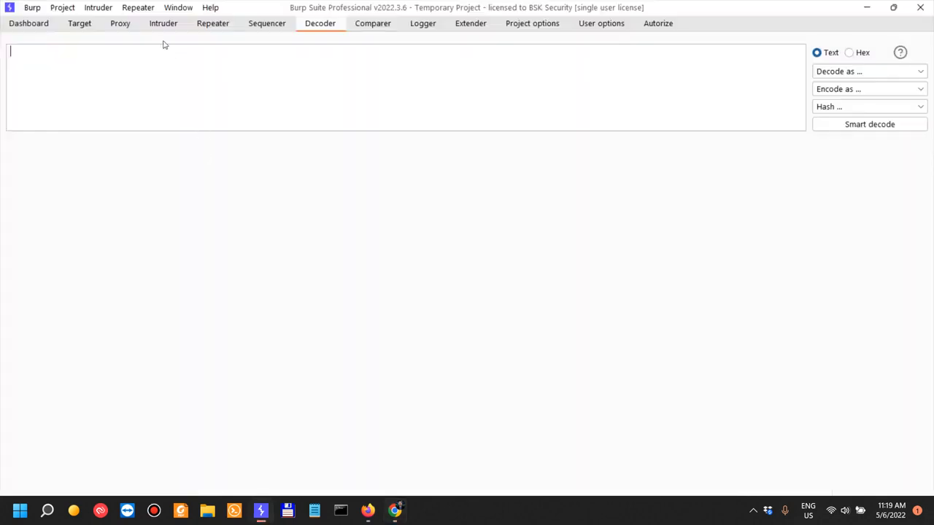
{"action": "left_click", "coordinate": [121, 24]}
{"action": "left_click", "coordinate": [83, 42]}
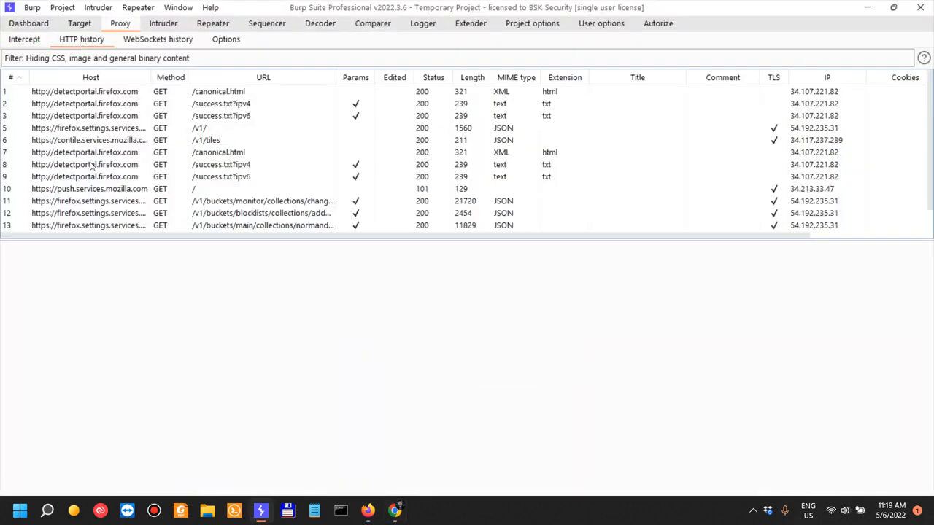
{"action": "left_click", "coordinate": [107, 219]}
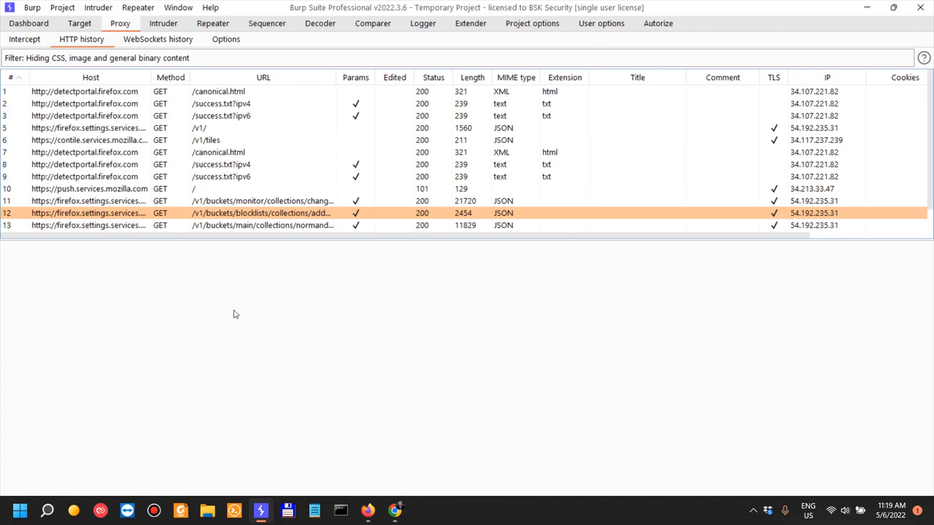
{"action": "scroll", "coordinate": [157, 369], "scroll_direction": "down", "scroll_amount": 1}
{"action": "scroll", "coordinate": [156, 370], "scroll_direction": "up", "scroll_amount": 1}
{"action": "scroll", "coordinate": [511, 386], "scroll_direction": "down", "scroll_amount": 7}
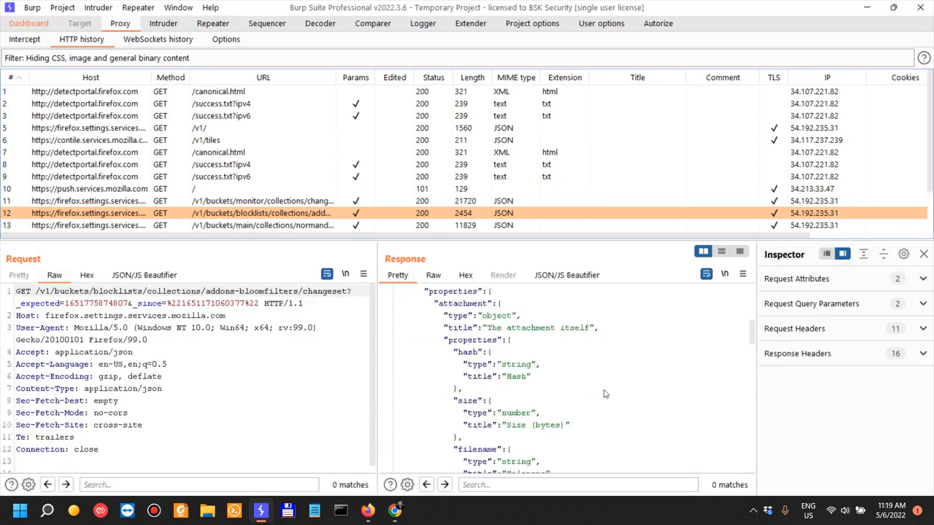
- Send the response's JSON from its beginning through the size property to Decoder, and open the Decoder module
{"action": "scroll", "coordinate": [565, 387], "scroll_direction": "up", "scroll_amount": 2}
{"action": "left_click_drag", "start_coordinate": [397, 316], "coordinate": [607, 433]}
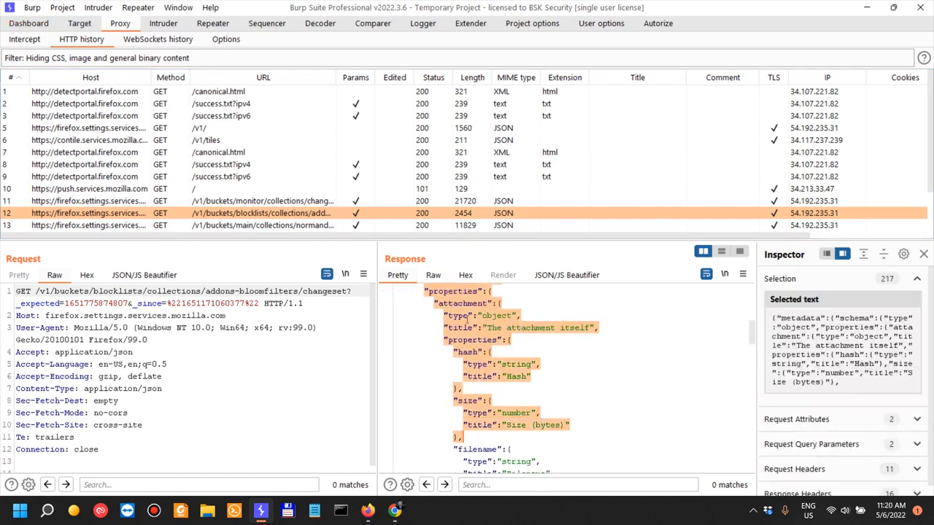
{"action": "right_click", "coordinate": [468, 315]}
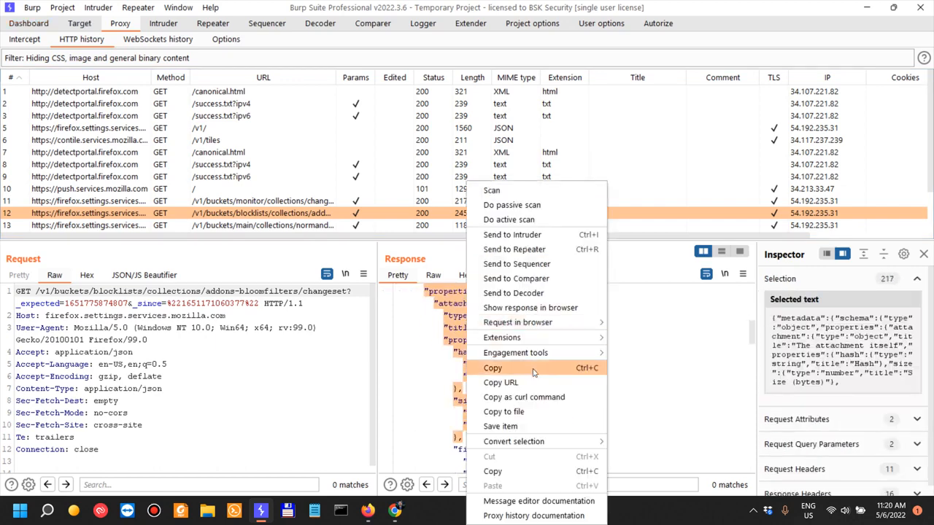
{"action": "left_click", "coordinate": [534, 293]}
{"action": "left_click", "coordinate": [331, 24]}
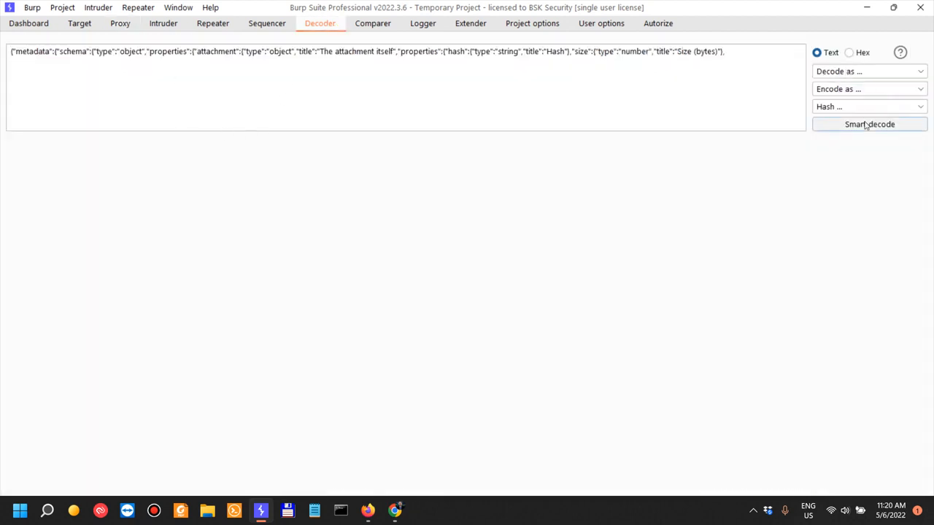
- URL-encode the part of the Decoder text running from the first attachment type property to the end
{"action": "left_click_drag", "start_coordinate": [263, 50], "coordinate": [662, 94]}
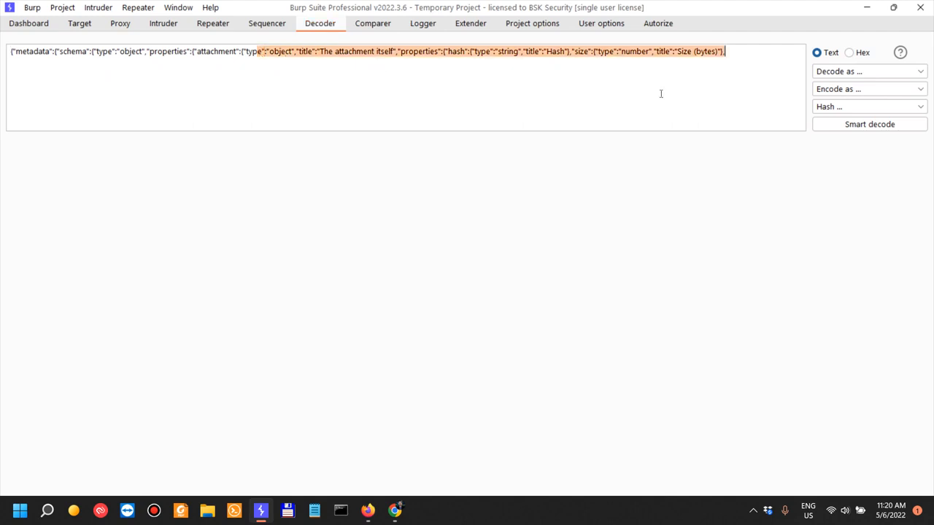
{"action": "left_click", "coordinate": [877, 92]}
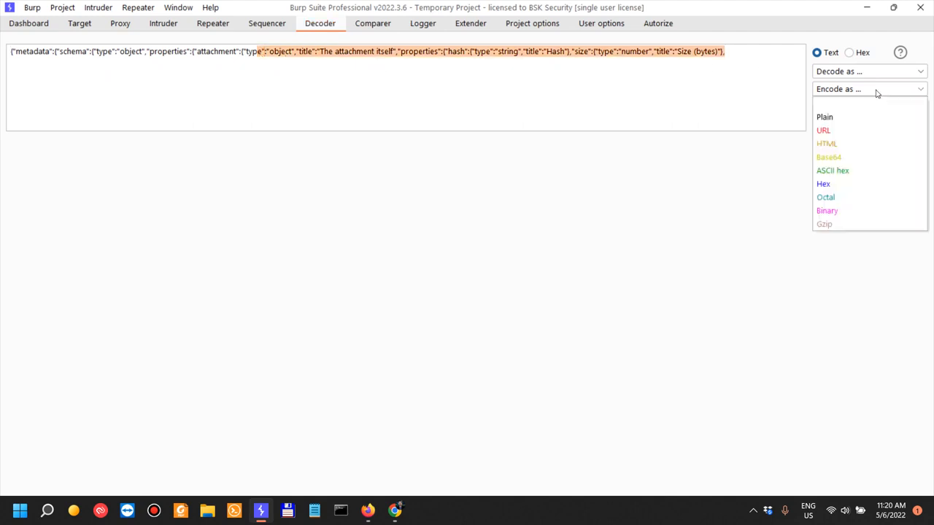
{"action": "left_click", "coordinate": [828, 135]}
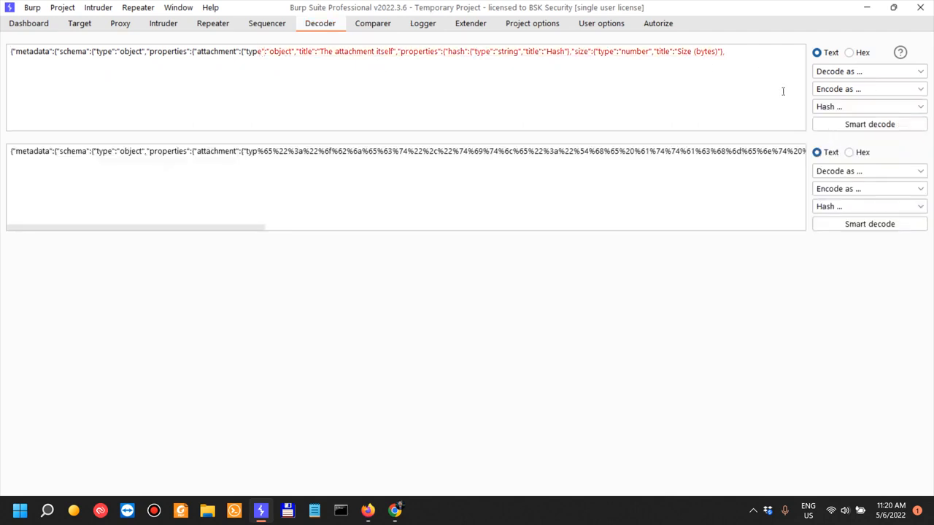
- URL-encode the entire text in the first Decoder box, and run Smart decode on the encoded output
{"action": "left_click_drag", "start_coordinate": [732, 53], "coordinate": [245, 53]}
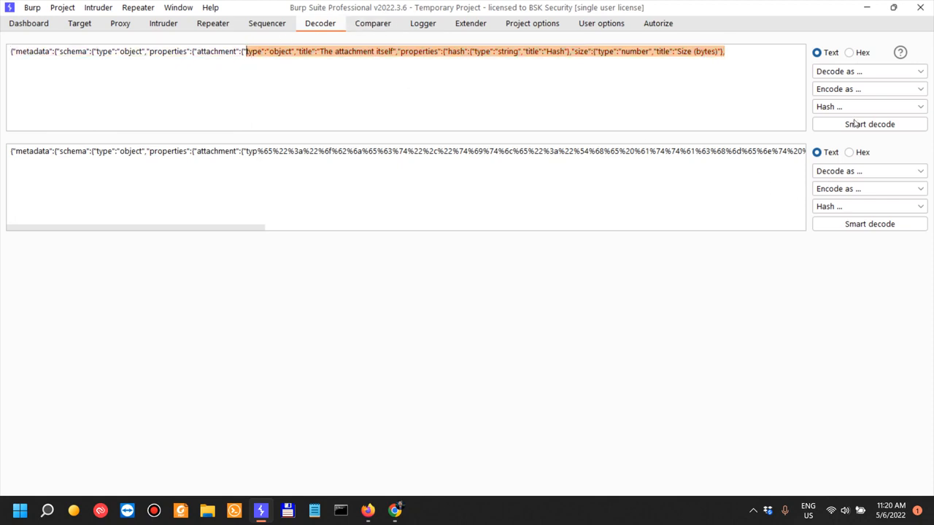
{"action": "left_click", "coordinate": [713, 70]}
{"action": "key", "text": "ctrl+a"}
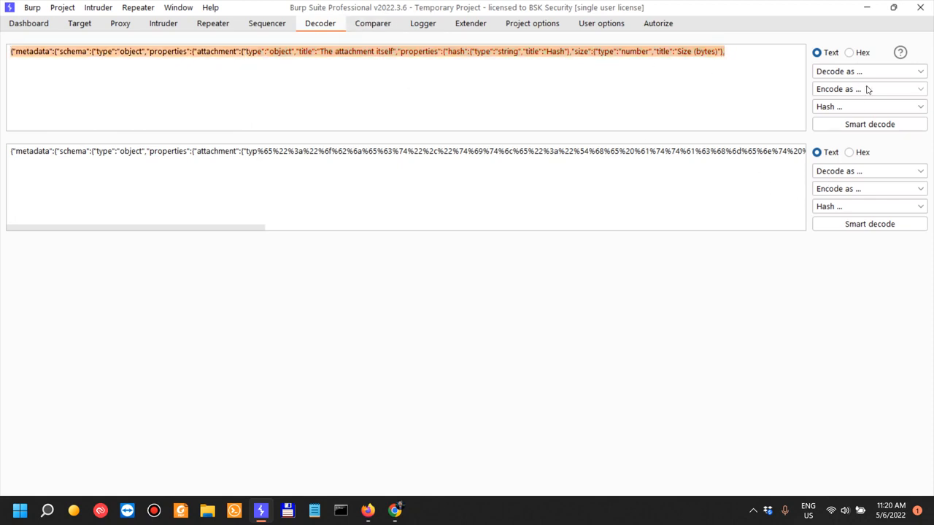
{"action": "left_click", "coordinate": [842, 95]}
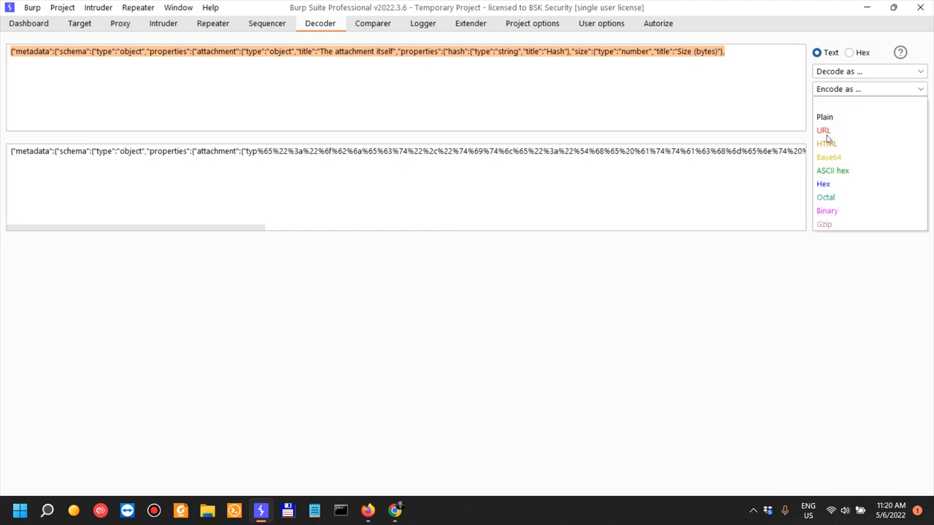
{"action": "left_click", "coordinate": [828, 135]}
{"action": "mouse_move", "coordinate": [79, 228]}
{"action": "left_mouse_down"}
{"action": "mouse_move", "coordinate": [358, 237]}
{"action": "mouse_move", "coordinate": [450, 216]}
{"action": "mouse_move", "coordinate": [76, 217]}
{"action": "left_mouse_up"}
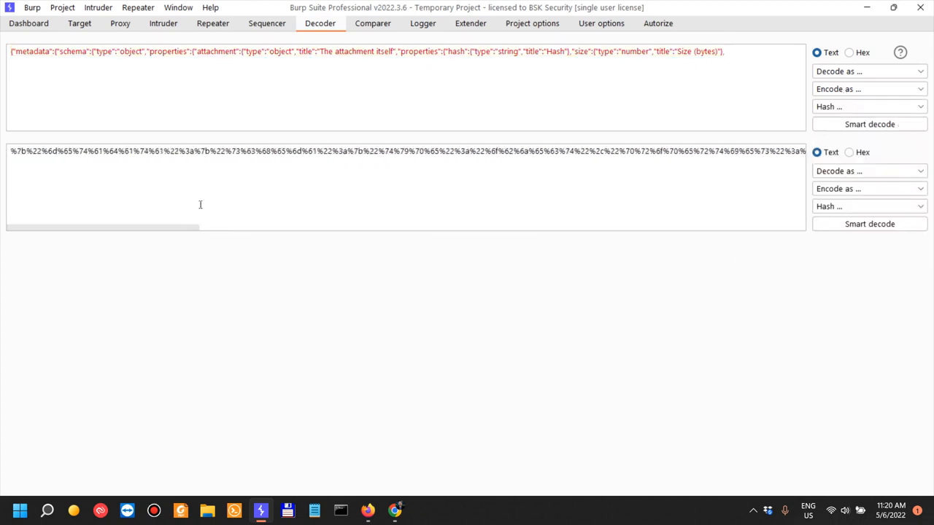
{"action": "left_click", "coordinate": [896, 226]}
{"action": "left_click_drag", "start_coordinate": [294, 252], "coordinate": [762, 257]}
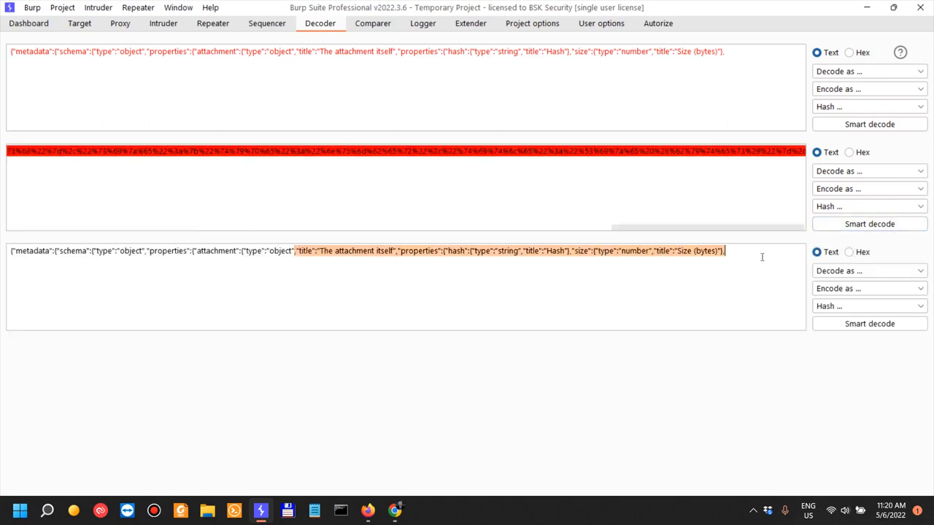
- Switch to the TryHackMe room and read the numbered list about Decoder's text/hex choice and its Encode, Decode and Hash options
{"action": "key", "text": "alt+Tab"}
{"action": "left_click_drag", "start_coordinate": [212, 292], "coordinate": [514, 278]}
{"action": "left_click_drag", "start_coordinate": [397, 294], "coordinate": [599, 305]}
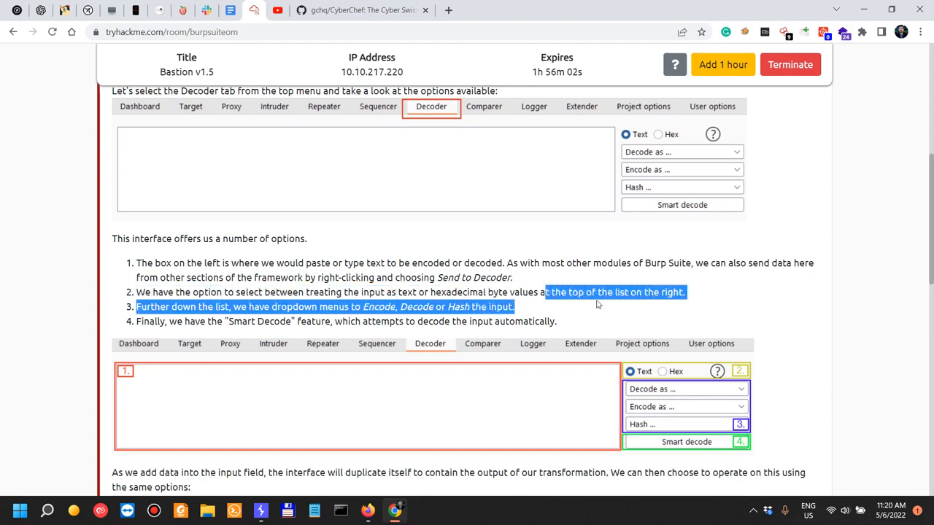
{"action": "scroll", "coordinate": [591, 285], "scroll_direction": "down", "scroll_amount": 1}
{"action": "scroll", "coordinate": [568, 263], "scroll_direction": "up", "scroll_amount": 1}
{"action": "scroll", "coordinate": [630, 290], "scroll_direction": "down", "scroll_amount": 1}
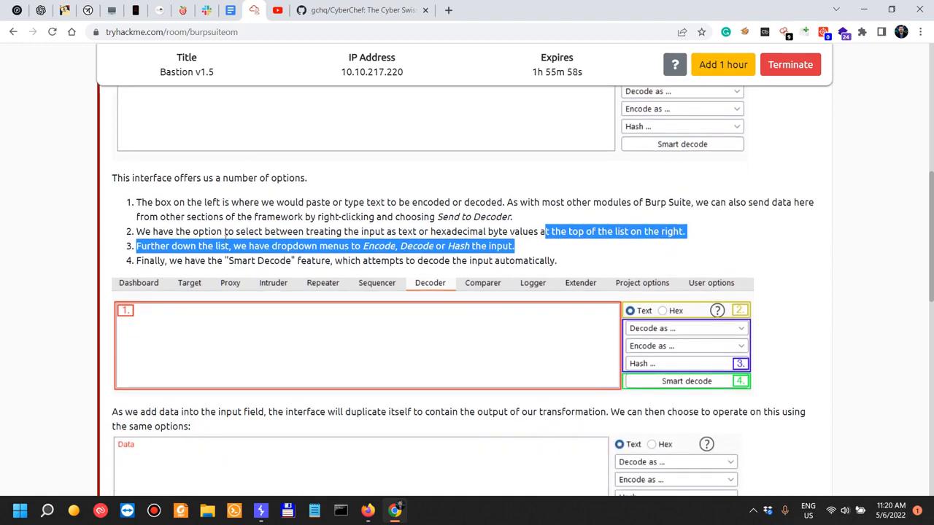
{"action": "left_click", "coordinate": [275, 244]}
{"action": "left_click_drag", "start_coordinate": [377, 246], "coordinate": [435, 248]}
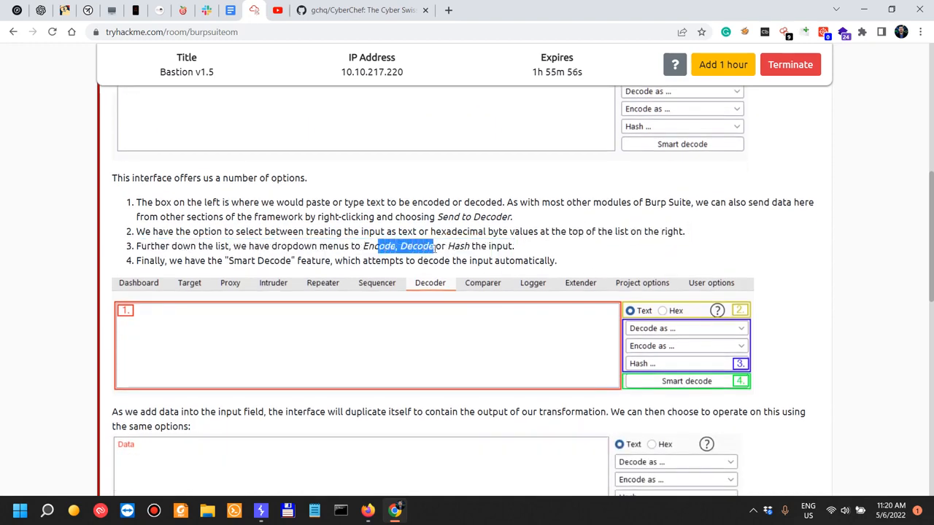
{"action": "scroll", "coordinate": [772, 280], "scroll_direction": "down", "scroll_amount": 2}
- Switch to Burp Suite and look at the hash options for the first Decoder box
{"action": "key", "text": "alt+Tab"}
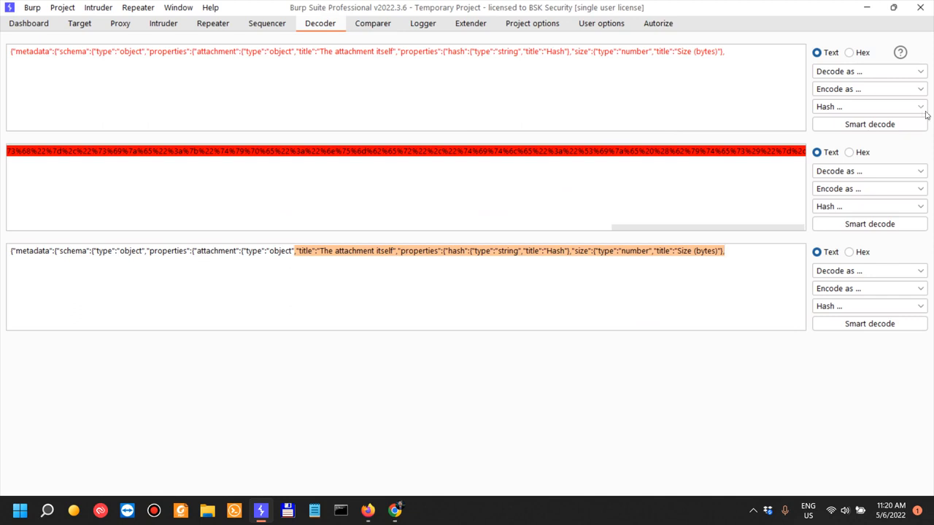
{"action": "left_click", "coordinate": [829, 111]}
{"action": "left_click", "coordinate": [830, 113]}
- Return to the TryHackMe room and read how Decoder duplicates its interface for output, viewing the "Data" example image enlarged
{"action": "key", "text": "alt+Tab"}
{"action": "left_click_drag", "start_coordinate": [228, 198], "coordinate": [461, 214]}
{"action": "scroll", "coordinate": [769, 243], "scroll_direction": "down", "scroll_amount": 2}
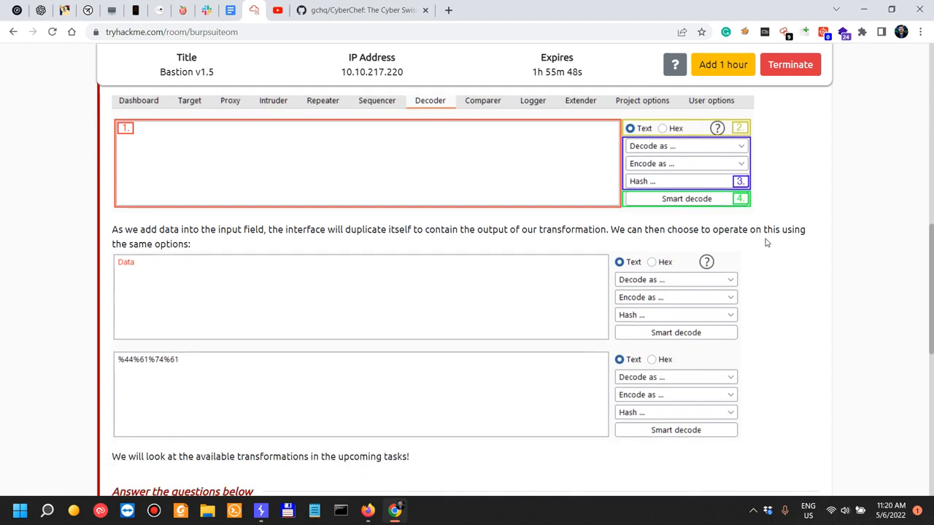
{"action": "left_click_drag", "start_coordinate": [126, 227], "coordinate": [682, 226]}
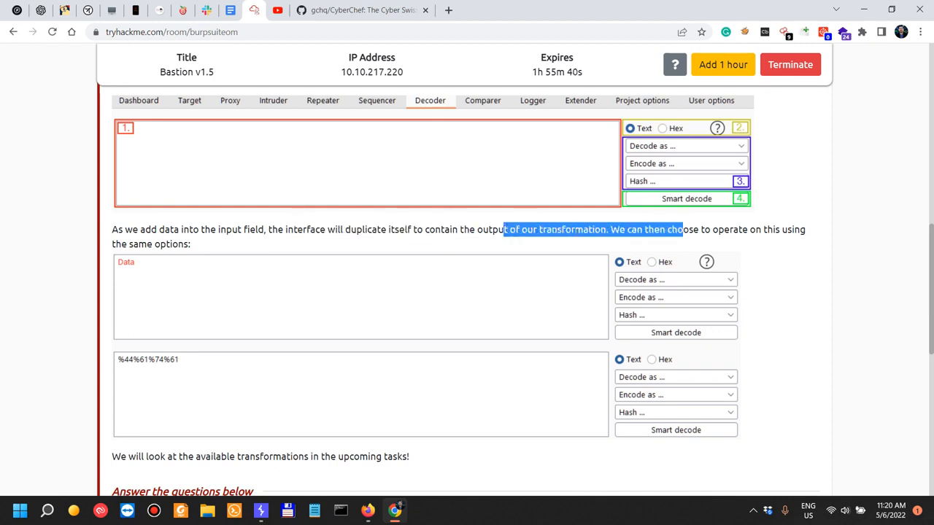
{"action": "left_click", "coordinate": [652, 231]}
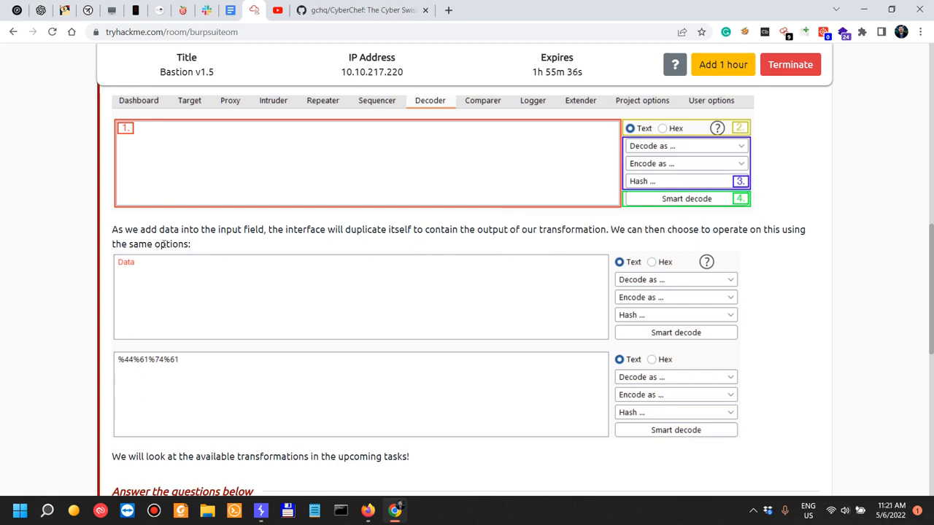
{"action": "scroll", "coordinate": [158, 246], "scroll_direction": "down", "scroll_amount": 2}
{"action": "scroll", "coordinate": [157, 246], "scroll_direction": "up", "scroll_amount": 1}
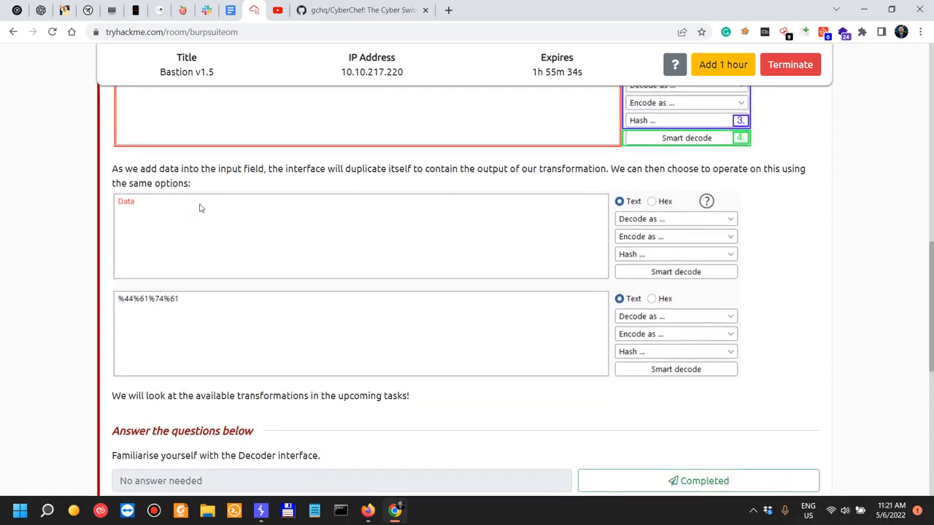
{"action": "left_click", "coordinate": [177, 224]}
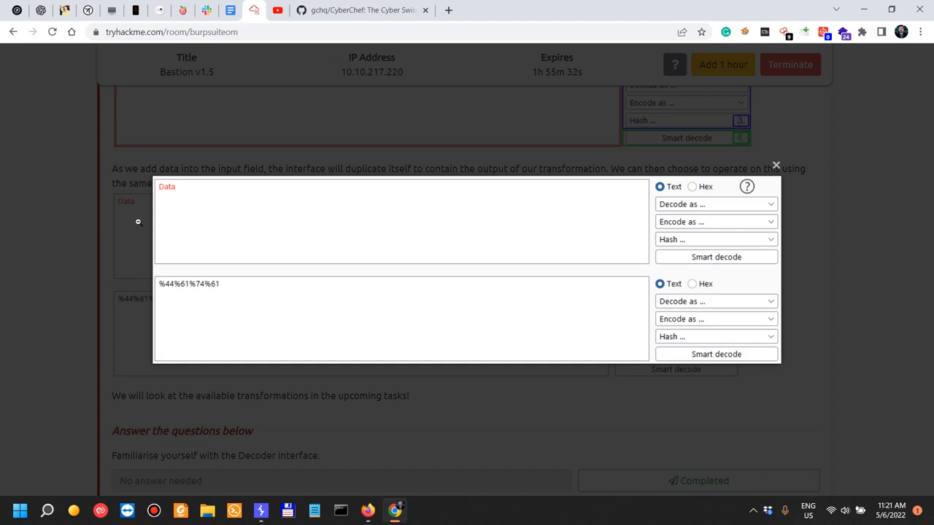
{"action": "left_click", "coordinate": [138, 222]}
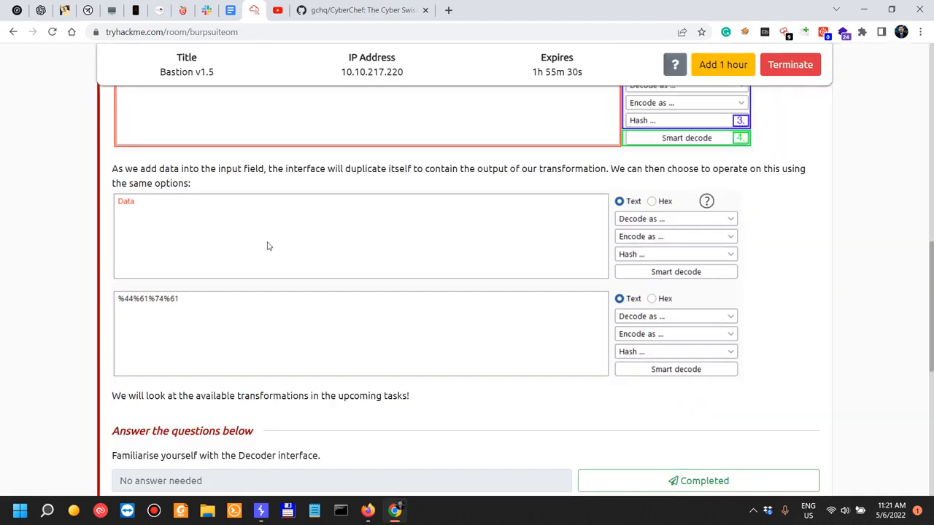
- Switch to Burp Suite, replace all the text in the first Decoder box with "data" and look at its encoding options
{"action": "key", "text": "alt+Tab"}
{"action": "left_click", "coordinate": [148, 89]}
{"action": "key", "text": "ctrl+a"}
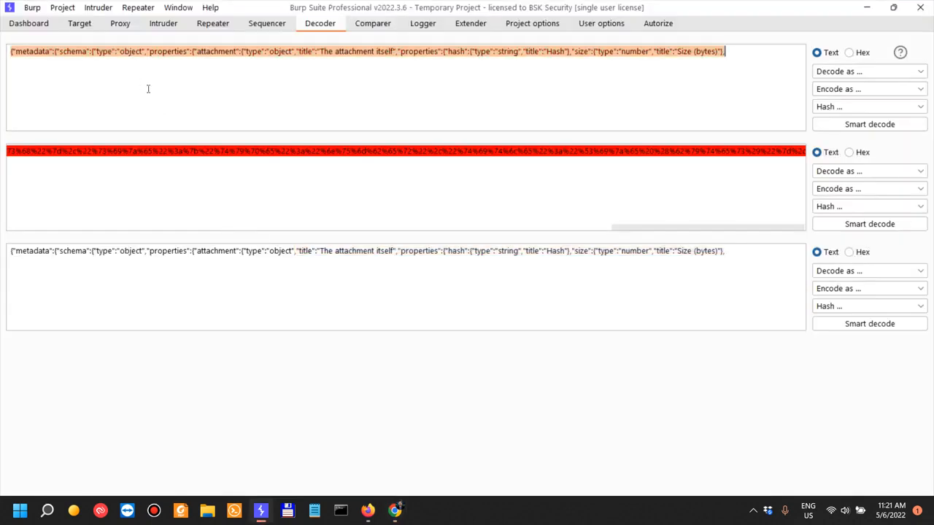
{"action": "type", "text": "data"}
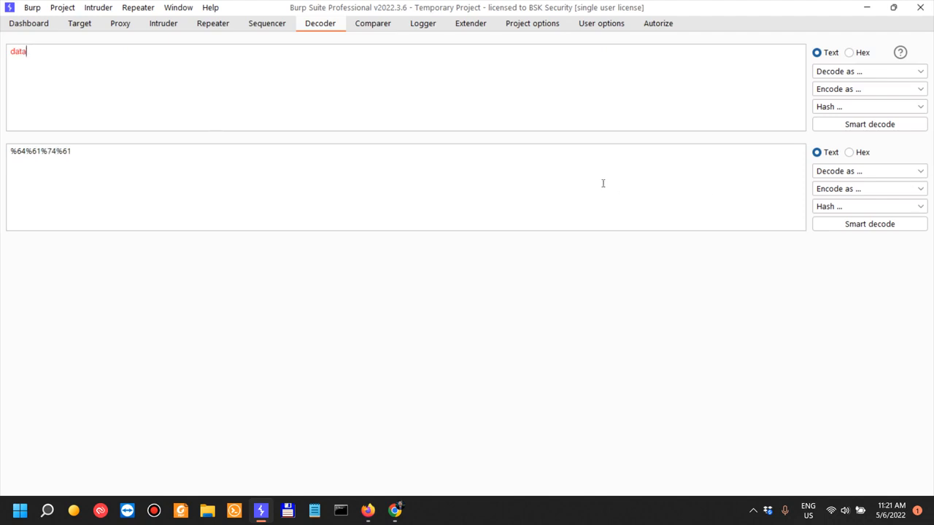
{"action": "left_click", "coordinate": [873, 91]}
{"action": "left_click", "coordinate": [874, 93]}
- Compare the encoded output with the TryHackMe example, and change the Decoder input in Burp Suite to "Data"
{"action": "key", "text": "alt+Tab"}
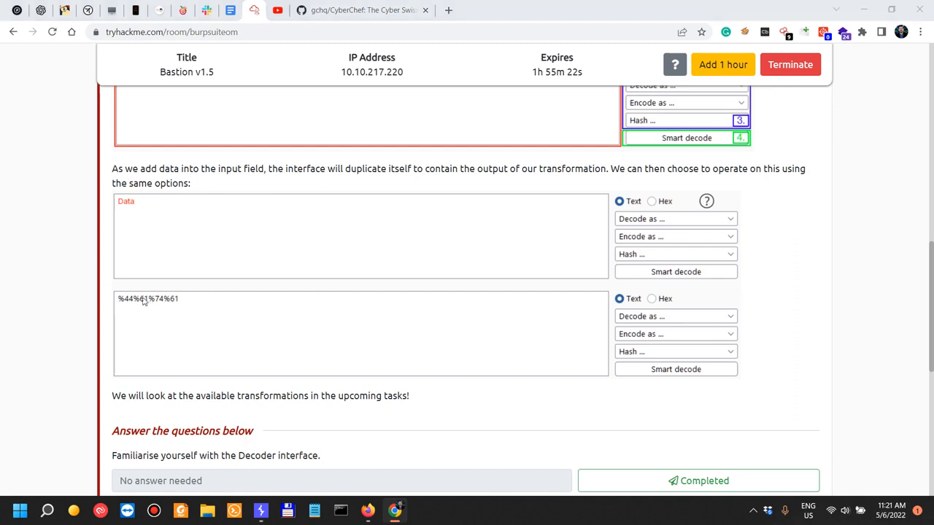
{"action": "key", "text": "alt+Tab"}
{"action": "double_click", "coordinate": [9, 48]}
{"action": "key", "text": "Return"}
{"action": "type", "text": "data"}
{"action": "key", "text": "BackSpace"}
{"action": "key", "text": "BackSpace"}
{"action": "key", "text": "BackSpace"}
{"action": "key", "text": "BackSpace"}
{"action": "key", "text": "BackSpace"}
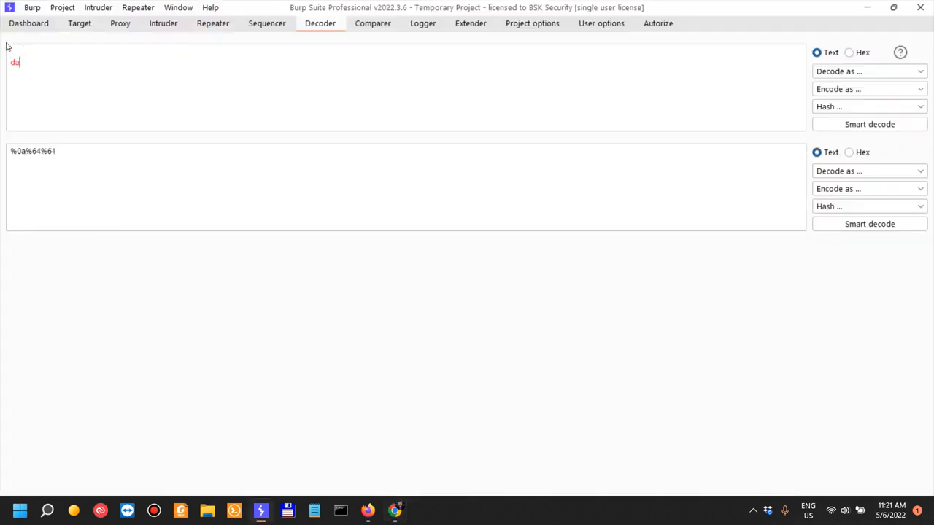
{"action": "type", "text": "Data"}
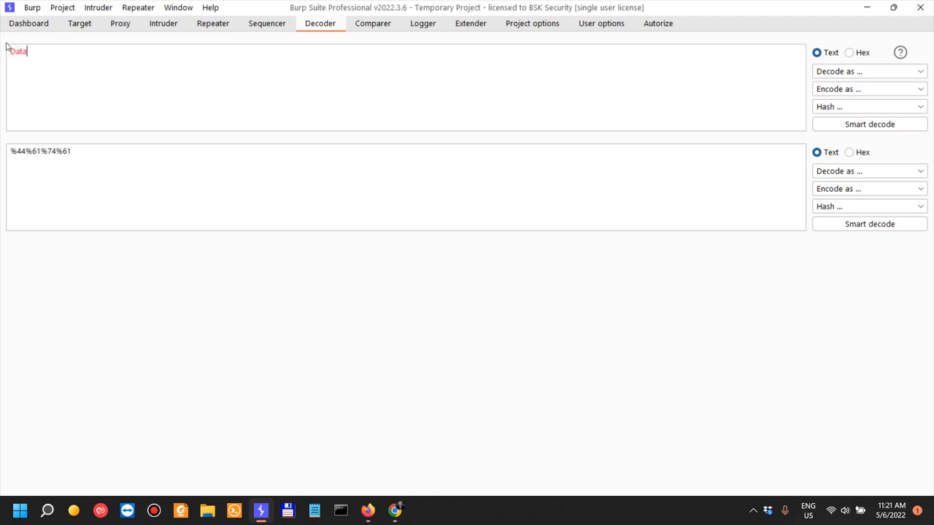
- Return to the TryHackMe room, read the closing line of Task 2 and mark its Decoder interface question as completed
{"action": "key", "text": "alt+Tab"}
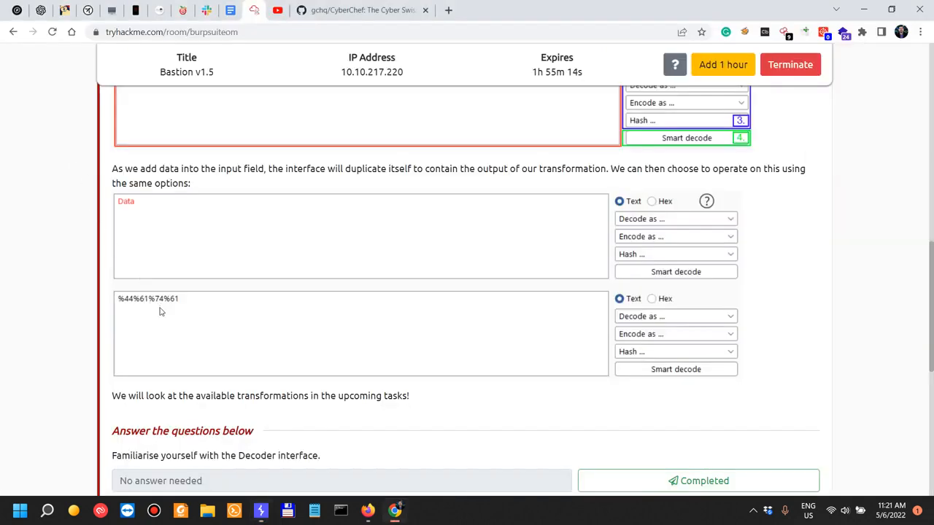
{"action": "scroll", "coordinate": [155, 310], "scroll_direction": "down", "scroll_amount": 3}
{"action": "left_click_drag", "start_coordinate": [154, 213], "coordinate": [398, 214]}
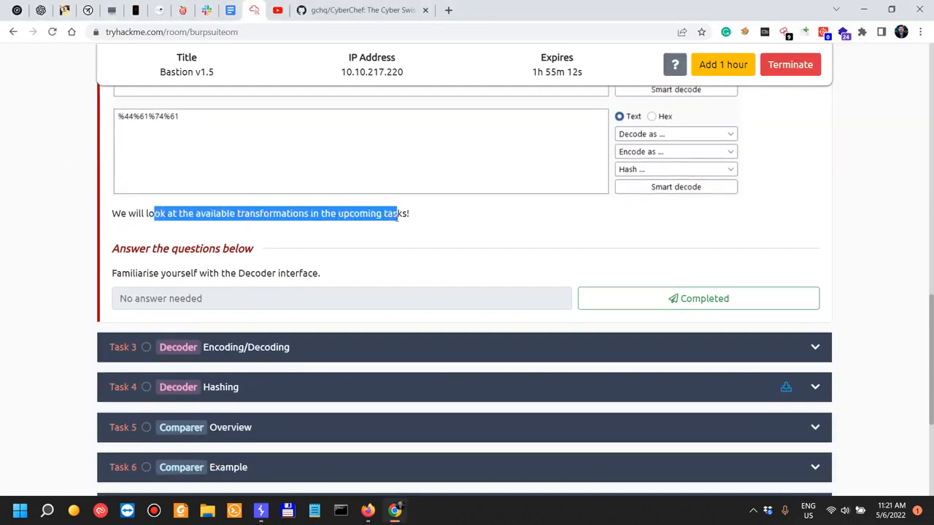
{"action": "scroll", "coordinate": [403, 225], "scroll_direction": "down", "scroll_amount": 1}
{"action": "left_click", "coordinate": [678, 233]}
{"action": "scroll", "coordinate": [351, 269], "scroll_direction": "down", "scroll_amount": 1}
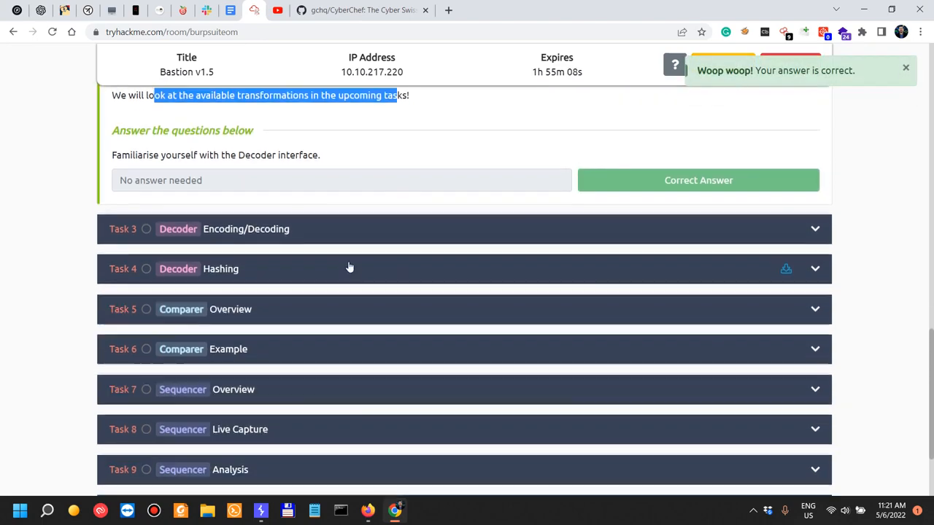
- Skim back over the Task 2 Decoder overview and expand Task 3, Decoder Encoding/Decoding
{"action": "scroll", "coordinate": [350, 268], "scroll_direction": "up", "scroll_amount": 13}
{"action": "scroll", "coordinate": [348, 265], "scroll_direction": "down", "scroll_amount": 6}
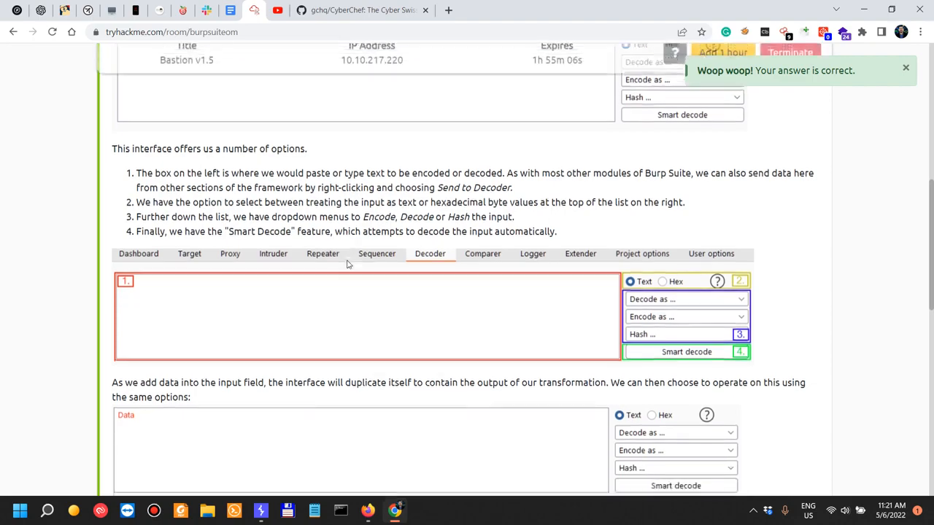
{"action": "scroll", "coordinate": [348, 264], "scroll_direction": "down", "scroll_amount": 6}
{"action": "left_click", "coordinate": [309, 148]}
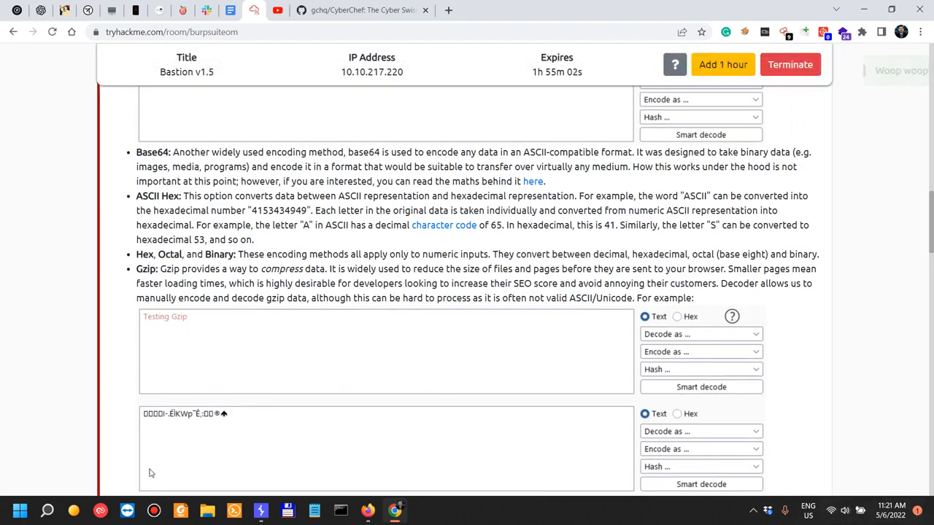
{"action": "left_click", "coordinate": [752, 512]}
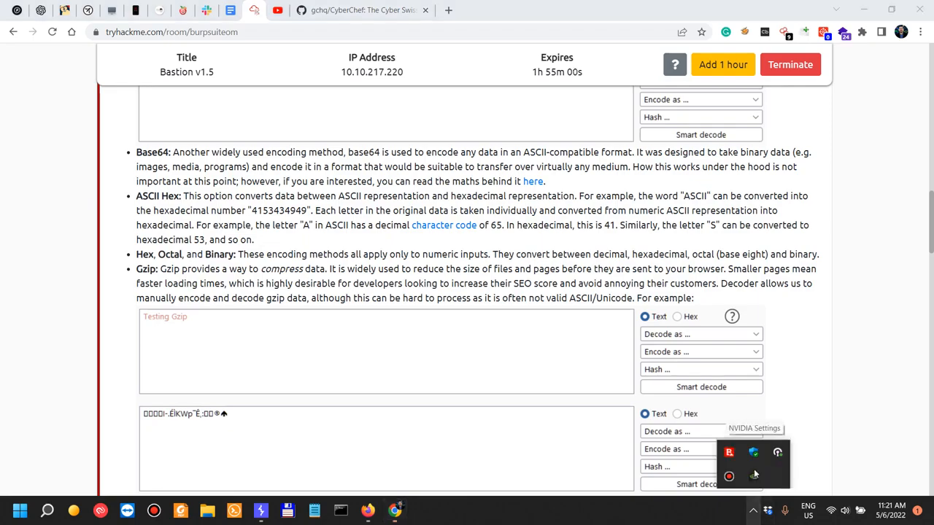
{"action": "left_click", "coordinate": [730, 476]}
{"action": "left_click", "coordinate": [39, 199]}
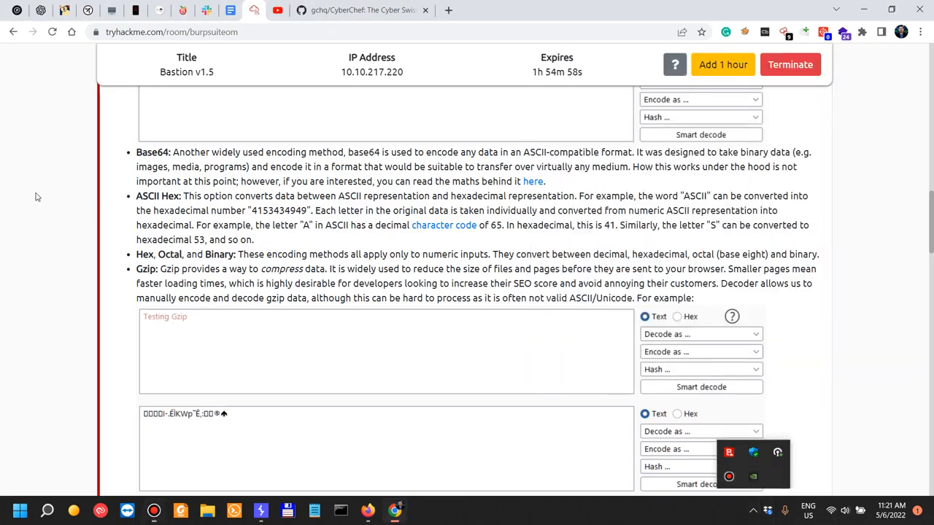
- Read the start of Task 3's Decoding/Encoding Methods section, covering the list of encoding options and the Plain method
{"action": "scroll", "coordinate": [326, 362], "scroll_direction": "up", "scroll_amount": 20}
{"action": "scroll", "coordinate": [329, 361], "scroll_direction": "down", "scroll_amount": 4}
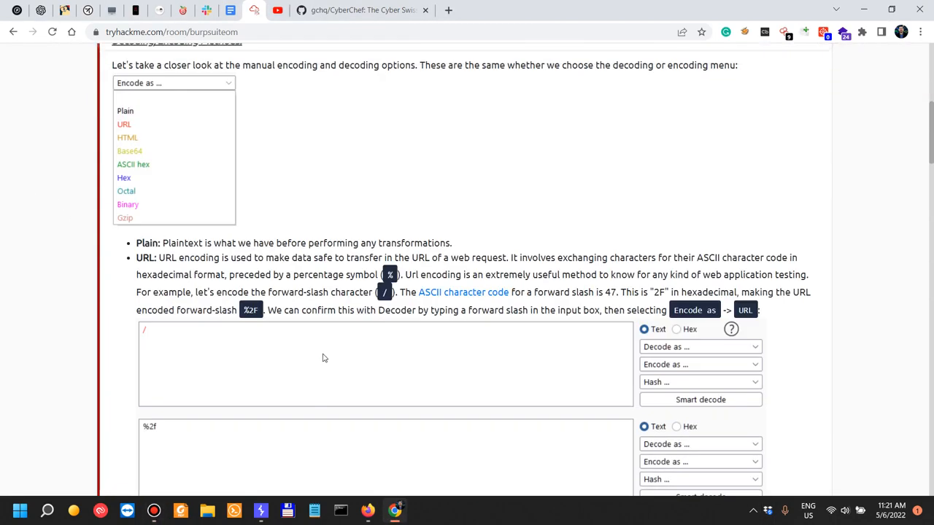
{"action": "scroll", "coordinate": [323, 359], "scroll_direction": "up", "scroll_amount": 2}
{"action": "left_click_drag", "start_coordinate": [136, 249], "coordinate": [375, 251]}
{"action": "scroll", "coordinate": [507, 245], "scroll_direction": "down", "scroll_amount": 1}
{"action": "left_click_drag", "start_coordinate": [467, 186], "coordinate": [637, 186]}
{"action": "left_click", "coordinate": [665, 181]}
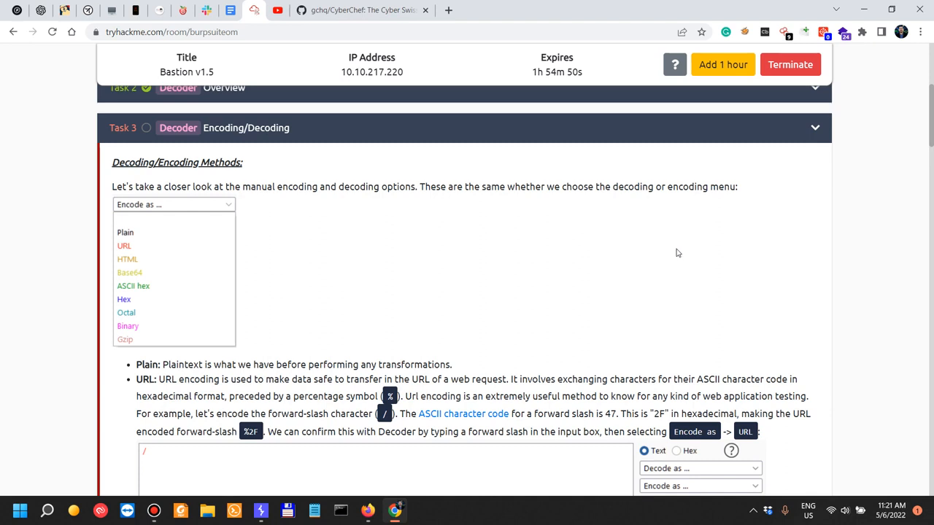
{"action": "scroll", "coordinate": [421, 244], "scroll_direction": "down", "scroll_amount": 1}
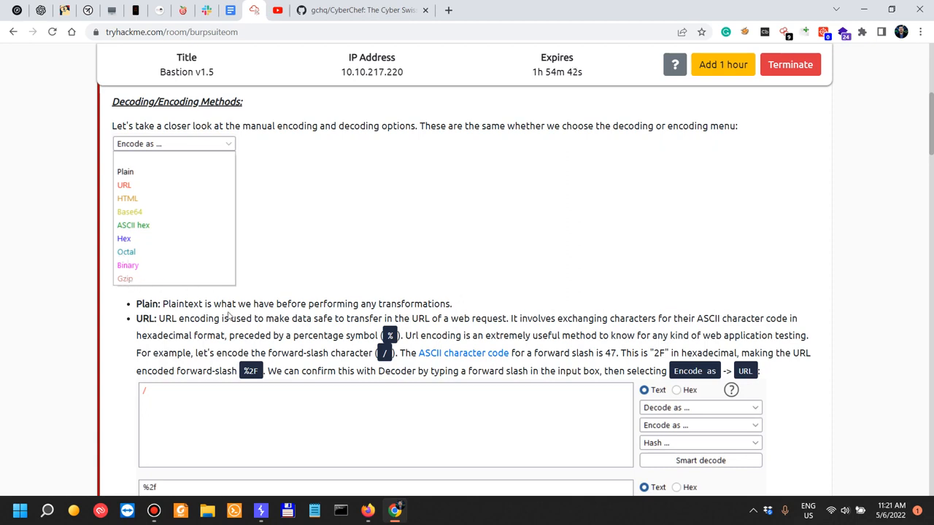
{"action": "left_click_drag", "start_coordinate": [227, 305], "coordinate": [424, 305]}
{"action": "scroll", "coordinate": [370, 292], "scroll_direction": "down", "scroll_amount": 1}
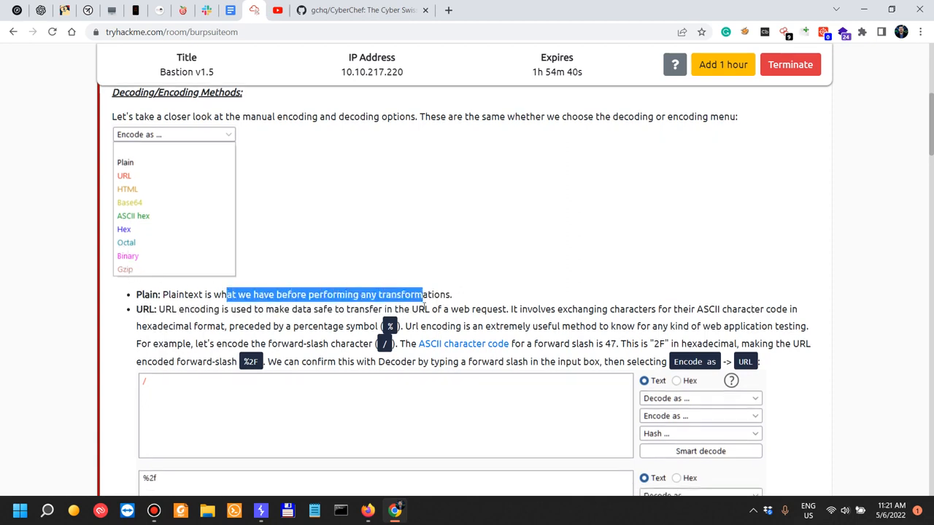
{"action": "left_click", "coordinate": [200, 239]}
{"action": "scroll", "coordinate": [338, 255], "scroll_direction": "up", "scroll_amount": 1}
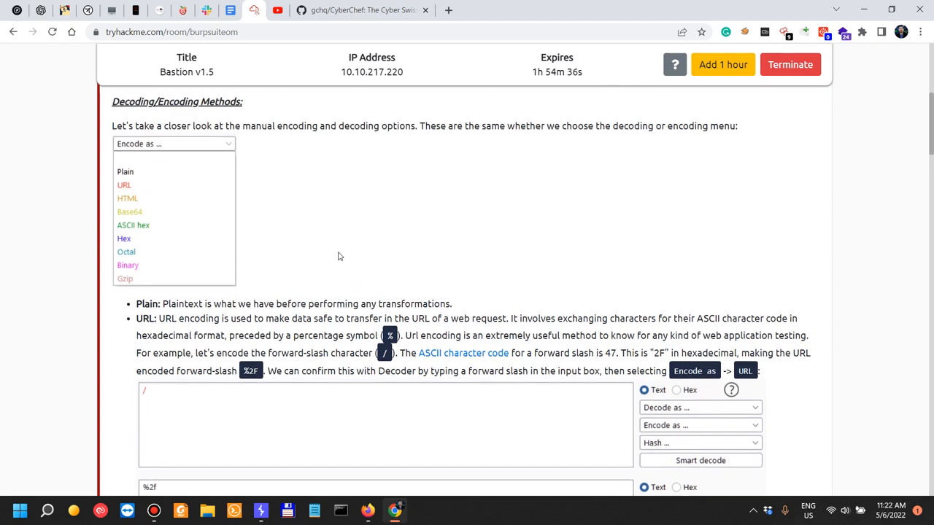
- Switch to Burp Suite and display the proxy's HTTP history
{"action": "key", "text": "alt+Tab"}
{"action": "key", "text": "alt+Tab"}
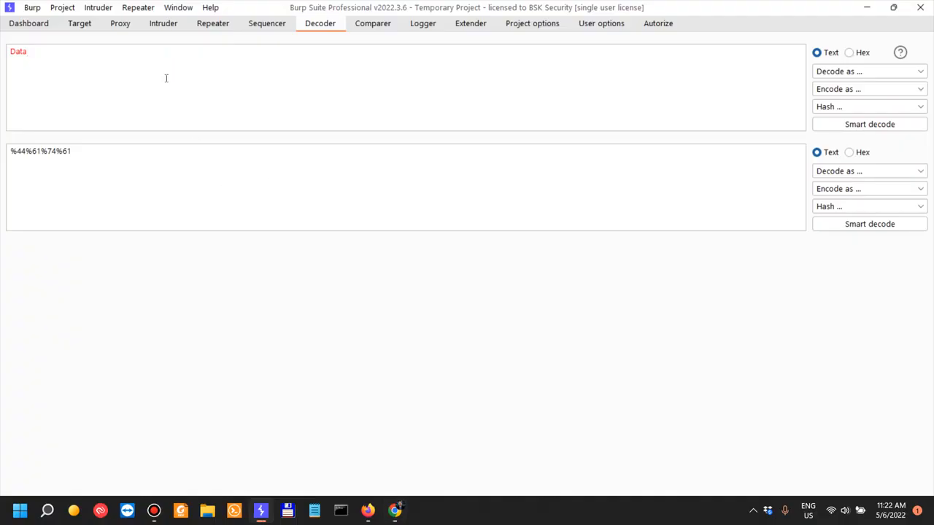
{"action": "left_click", "coordinate": [213, 23]}
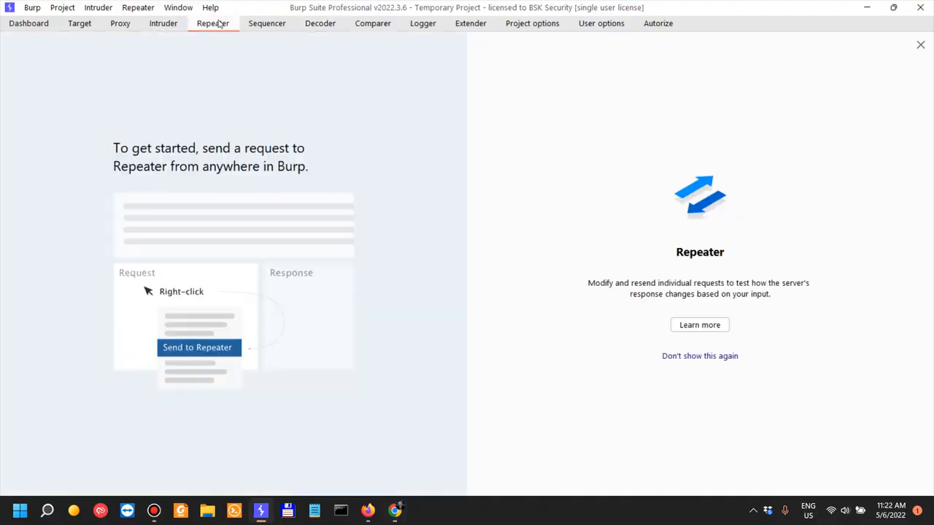
{"action": "left_click", "coordinate": [162, 24]}
{"action": "left_click", "coordinate": [119, 26]}
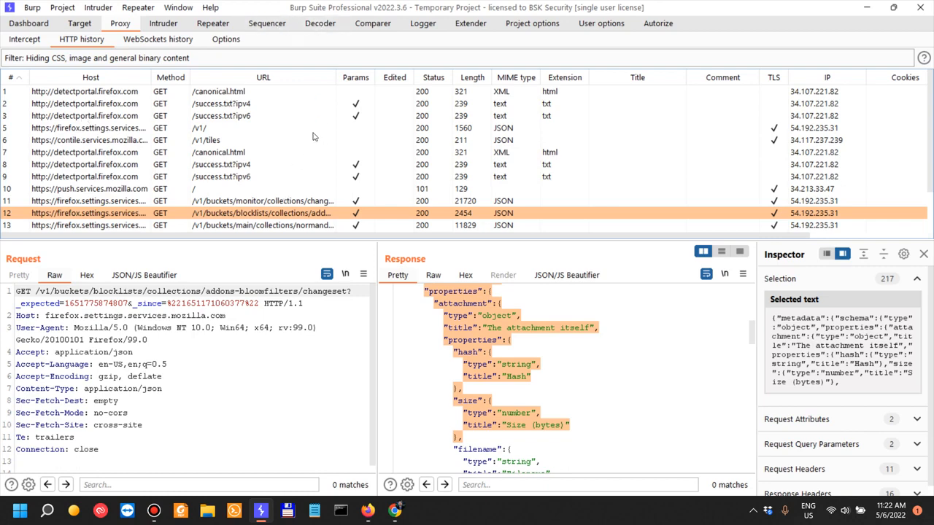
- Return to the TryHackMe room and read the URL encoding entry, including the forward-slash example and how to confirm it in Decoder
{"action": "key", "text": "alt+Tab"}
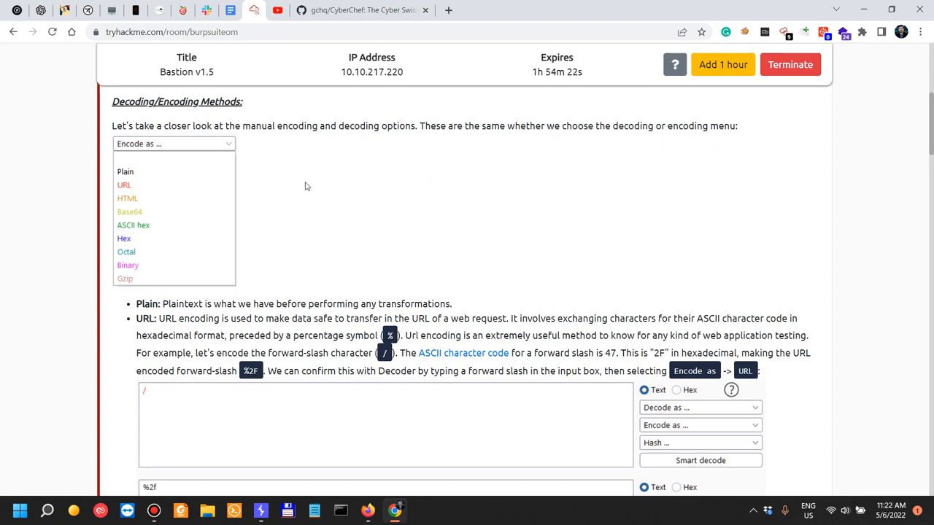
{"action": "left_click_drag", "start_coordinate": [172, 319], "coordinate": [402, 320]}
{"action": "scroll", "coordinate": [498, 301], "scroll_direction": "down", "scroll_amount": 1}
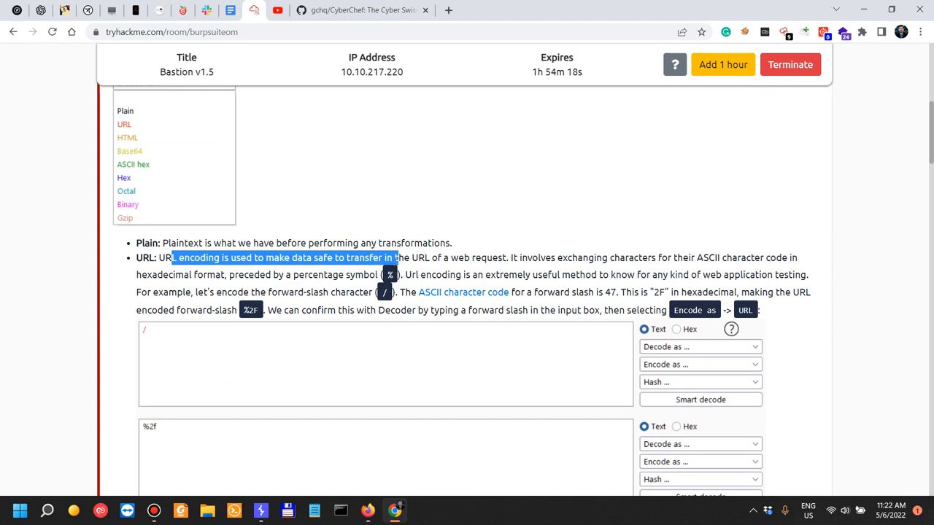
{"action": "left_click_drag", "start_coordinate": [451, 258], "coordinate": [762, 257]}
{"action": "scroll", "coordinate": [780, 256], "scroll_direction": "down", "scroll_amount": 1}
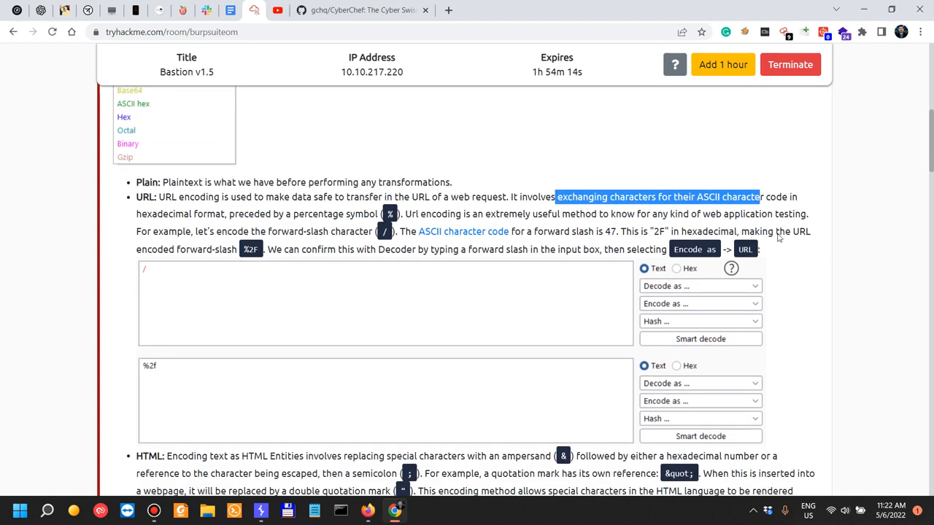
{"action": "left_click_drag", "start_coordinate": [168, 216], "coordinate": [371, 214]}
{"action": "left_click_drag", "start_coordinate": [437, 214], "coordinate": [632, 211]}
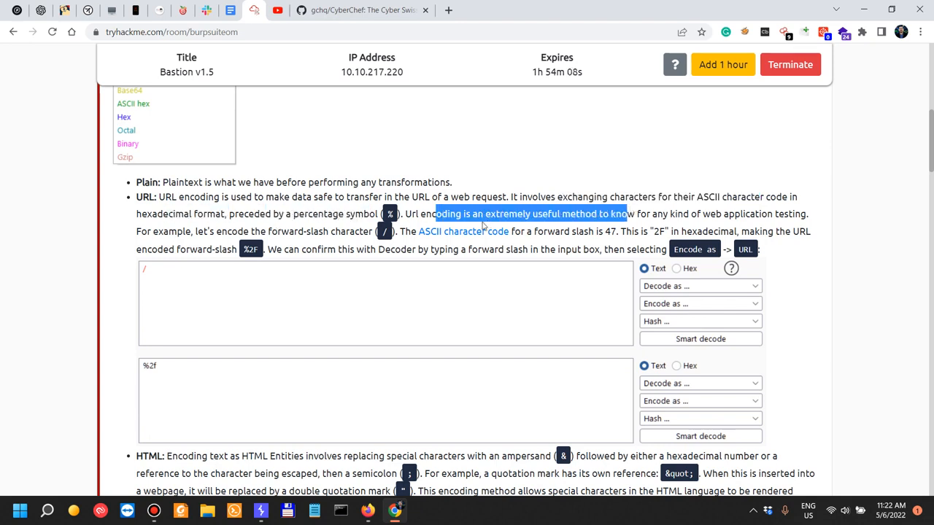
{"action": "left_click_drag", "start_coordinate": [670, 214], "coordinate": [815, 217]}
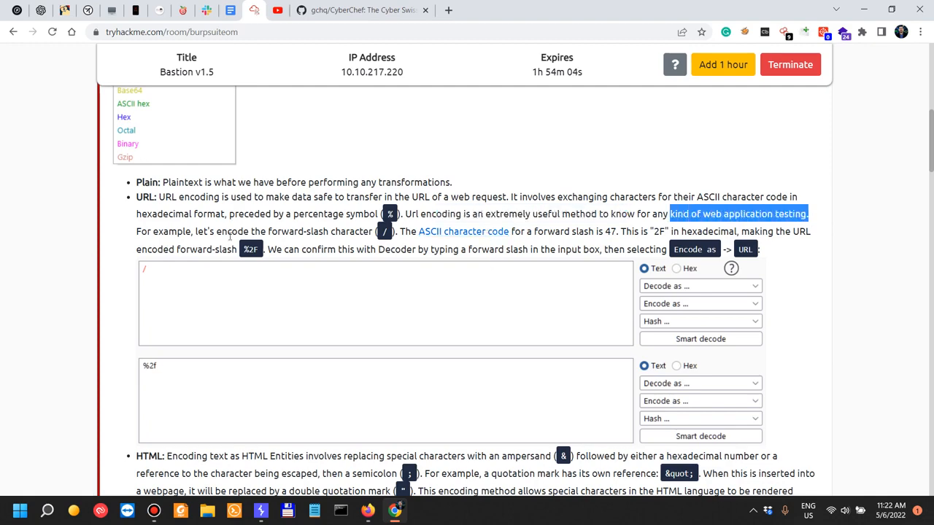
{"action": "scroll", "coordinate": [233, 242], "scroll_direction": "down", "scroll_amount": 1}
{"action": "left_click_drag", "start_coordinate": [260, 171], "coordinate": [374, 171]}
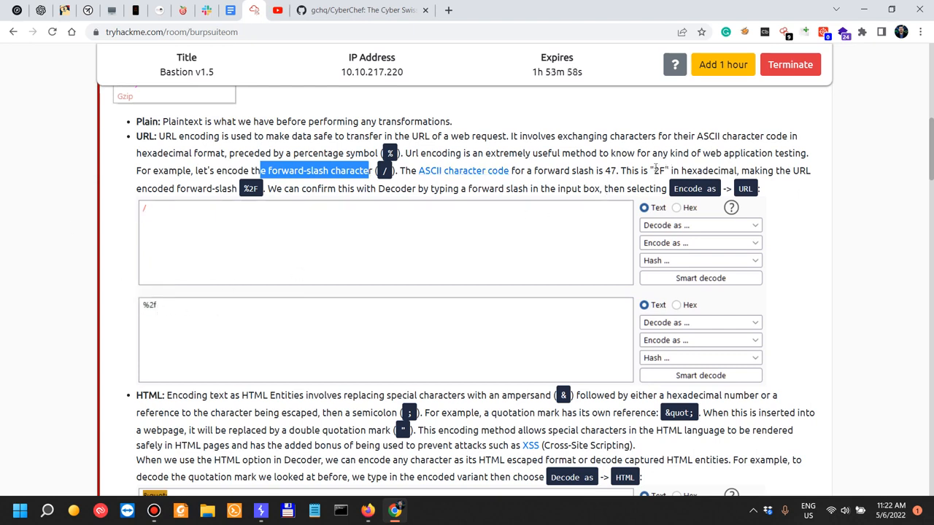
{"action": "left_click_drag", "start_coordinate": [357, 188], "coordinate": [530, 188]}
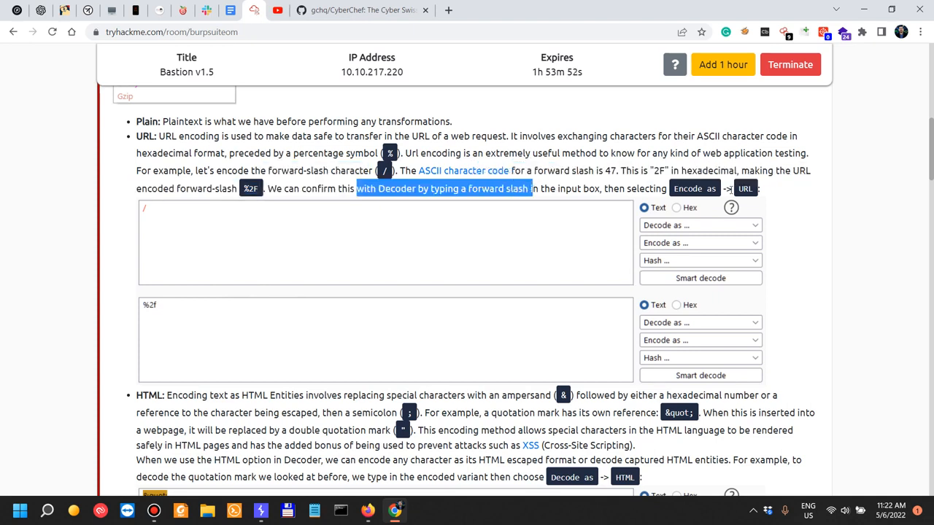
{"action": "left_click", "coordinate": [706, 189]}
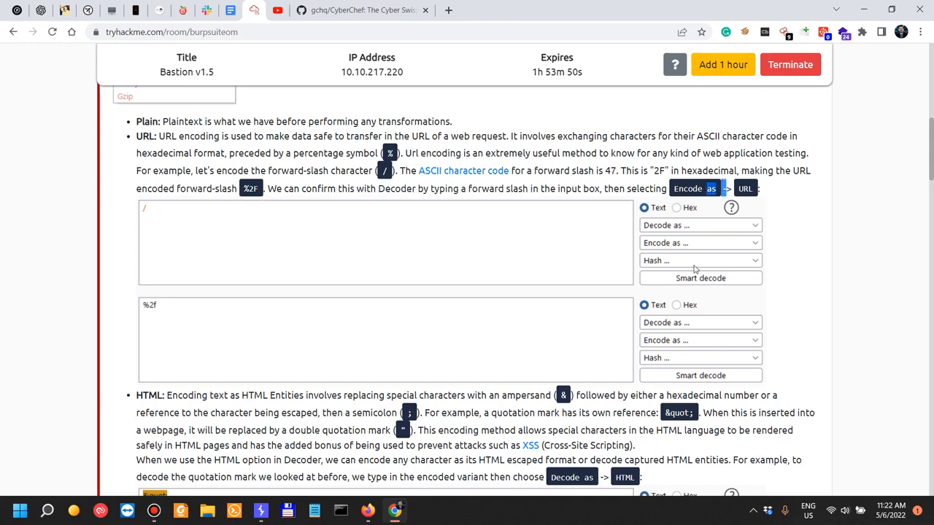
- Read how the HTML entry builds entities from an ampersand, a number or reference, and a semicolon, and check its example image
{"action": "scroll", "coordinate": [375, 323], "scroll_direction": "down", "scroll_amount": 2}
{"action": "left_click_drag", "start_coordinate": [182, 274], "coordinate": [307, 274]}
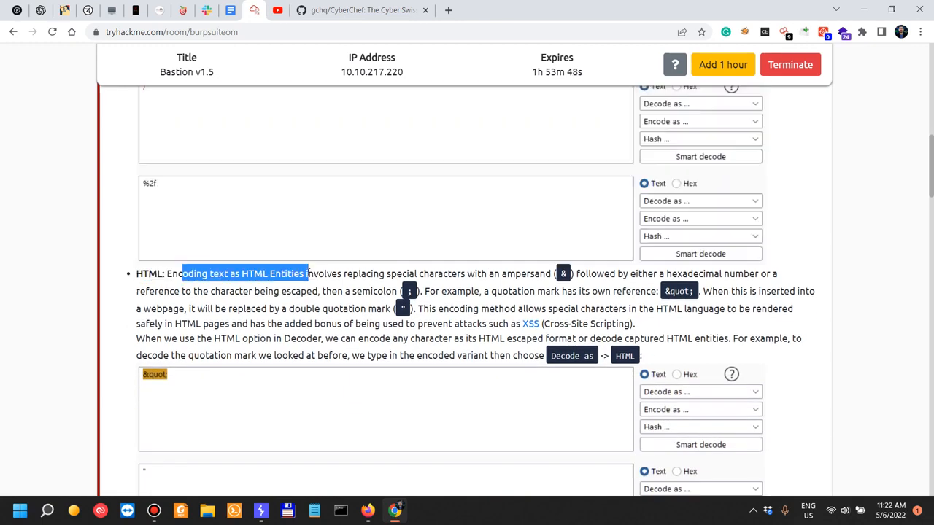
{"action": "scroll", "coordinate": [299, 301], "scroll_direction": "down", "scroll_amount": 2}
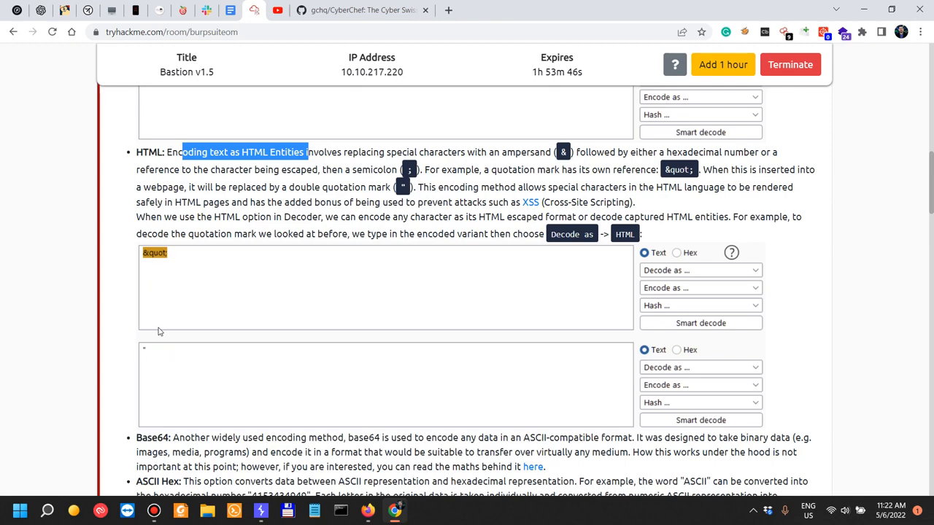
{"action": "left_click", "coordinate": [177, 254]}
{"action": "left_click", "coordinate": [99, 223]}
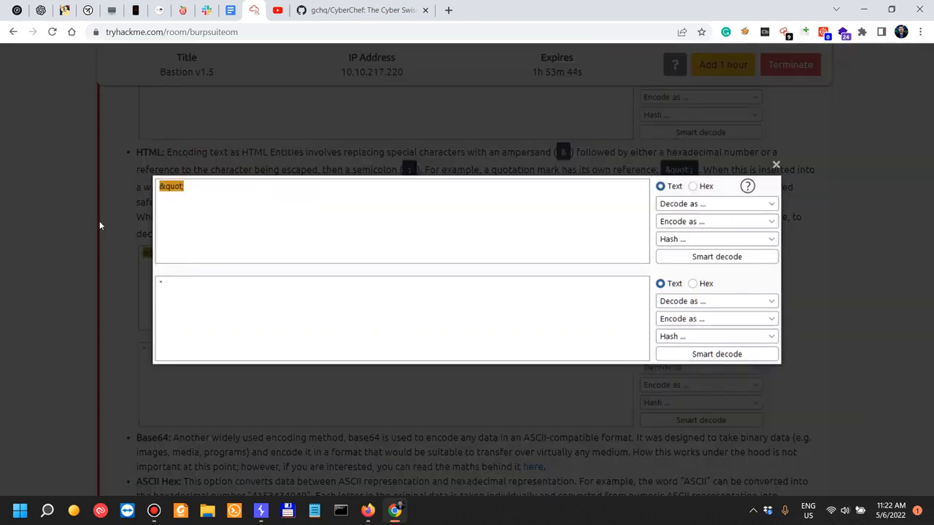
{"action": "left_click_drag", "start_coordinate": [298, 152], "coordinate": [552, 153]}
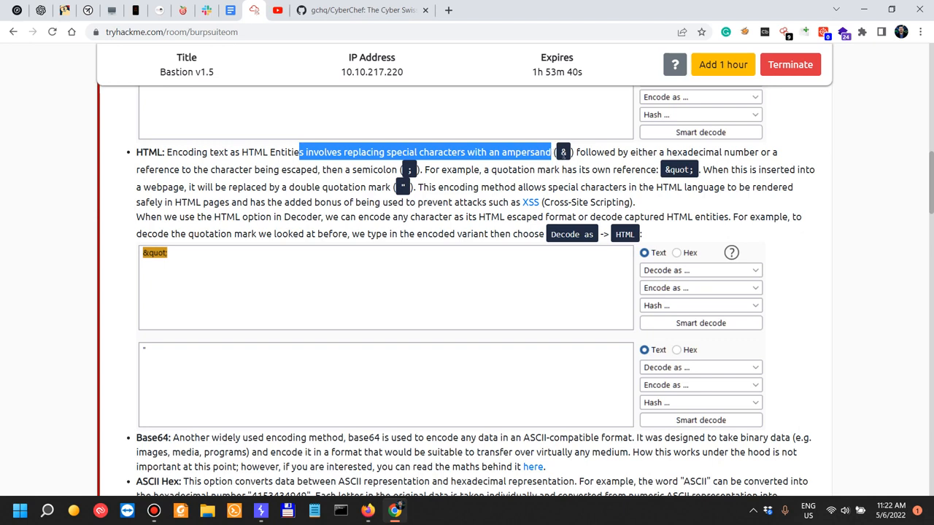
{"action": "left_click_drag", "start_coordinate": [630, 152], "coordinate": [778, 152]}
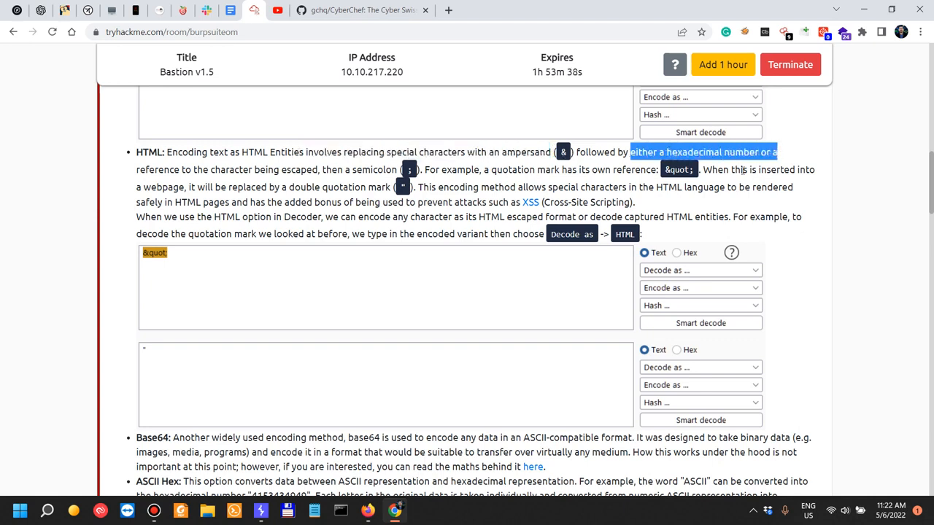
{"action": "left_click_drag", "start_coordinate": [234, 170], "coordinate": [342, 170]}
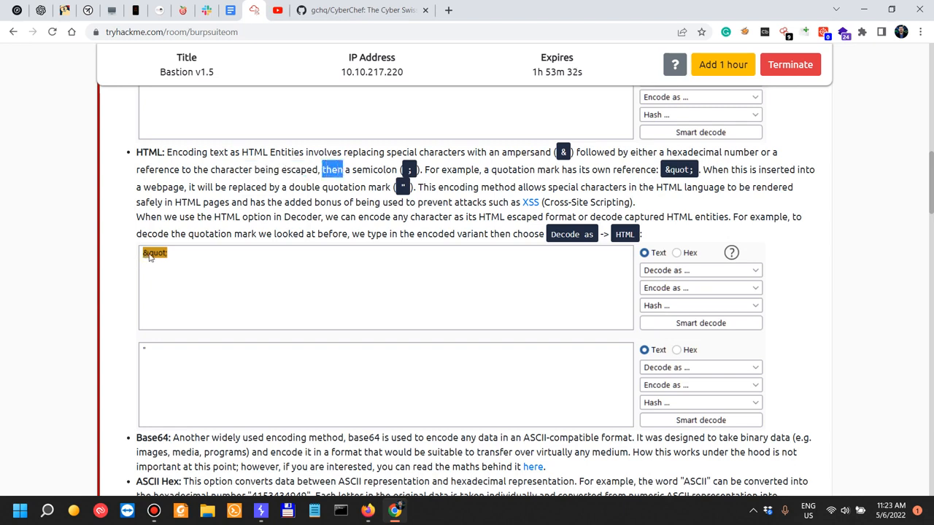
{"action": "left_click", "coordinate": [362, 169]}
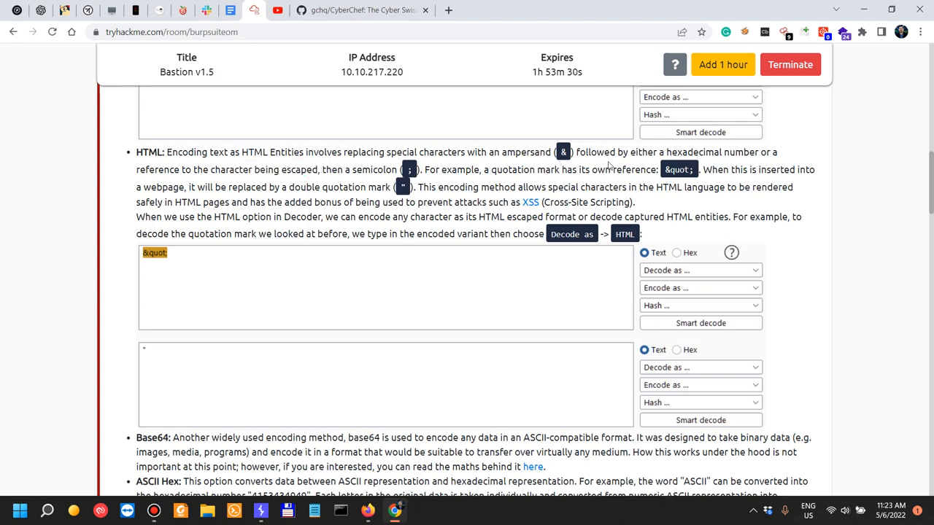
- Read the HTML entry's quotation-mark example and its explanation of safe rendering and XSS prevention
{"action": "left_click_drag", "start_coordinate": [531, 169], "coordinate": [670, 170]}
{"action": "left_click_drag", "start_coordinate": [742, 171], "coordinate": [815, 171]}
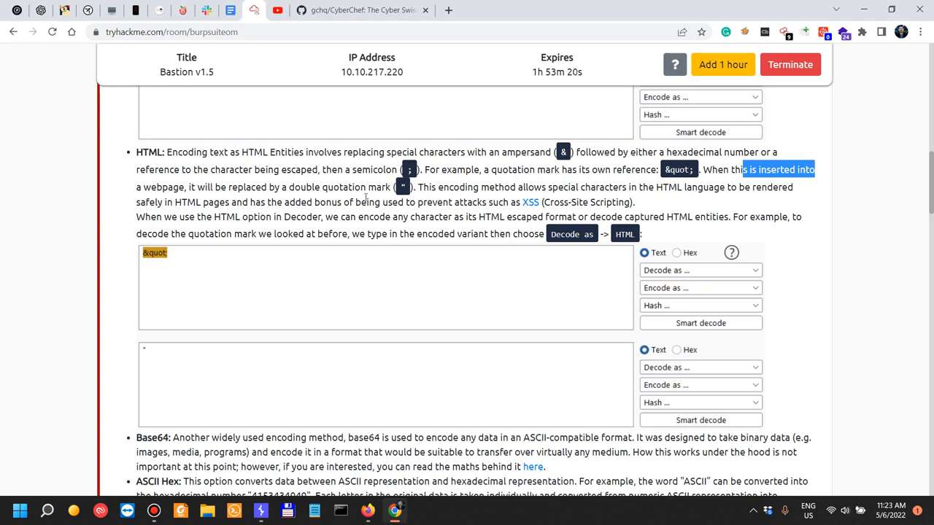
{"action": "left_click_drag", "start_coordinate": [479, 191], "coordinate": [527, 191]}
{"action": "left_click_drag", "start_coordinate": [639, 190], "coordinate": [797, 189]}
{"action": "left_click_drag", "start_coordinate": [151, 204], "coordinate": [221, 202]}
{"action": "left_click_drag", "start_coordinate": [332, 203], "coordinate": [542, 203]}
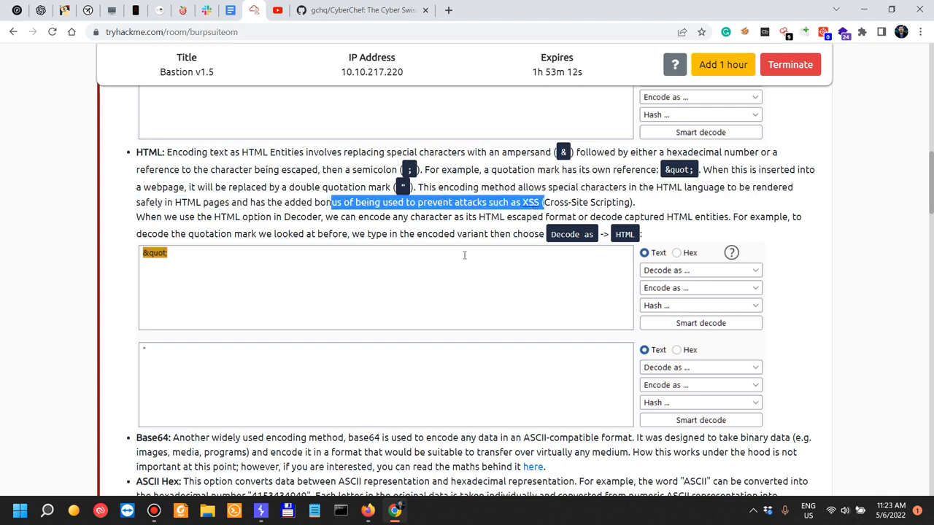
- Read the paragraph on using Decoder's HTML option to encode characters and decode captured HTML entities
{"action": "left_click_drag", "start_coordinate": [137, 217], "coordinate": [336, 217]}
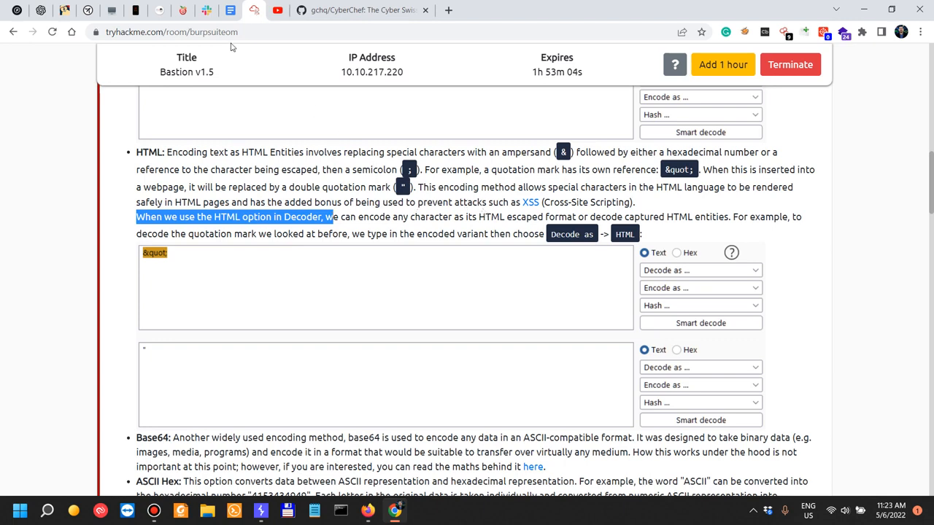
{"action": "left_click", "coordinate": [183, 218]}
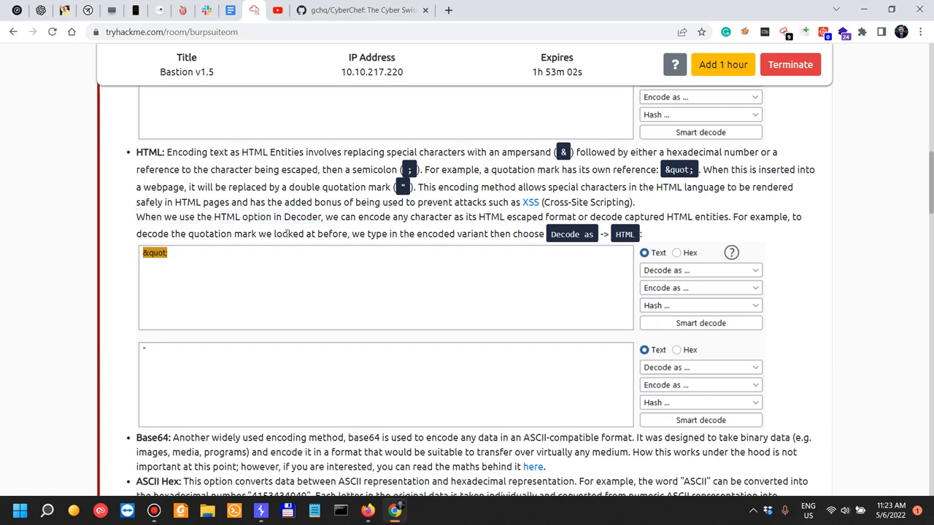
{"action": "left_click_drag", "start_coordinate": [274, 216], "coordinate": [532, 219]}
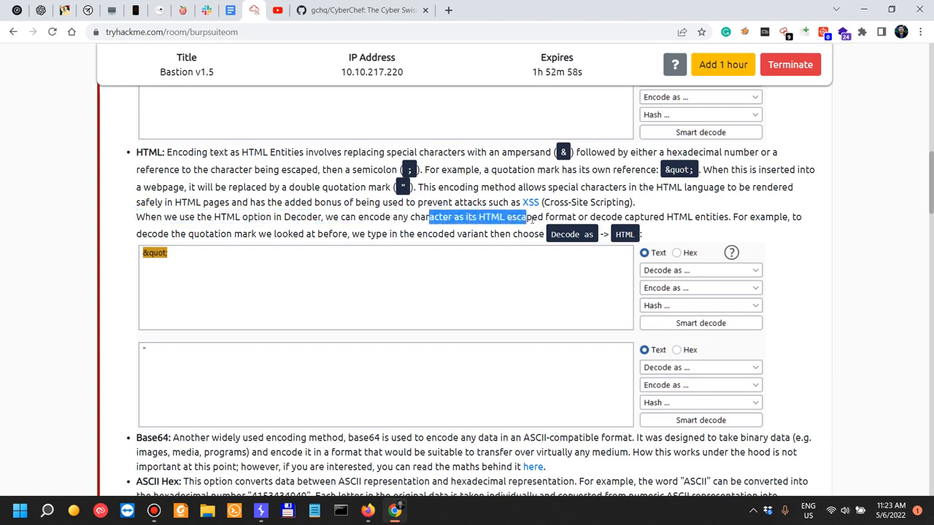
{"action": "left_click_drag", "start_coordinate": [679, 217], "coordinate": [764, 217]}
{"action": "left_click_drag", "start_coordinate": [205, 233], "coordinate": [471, 233]}
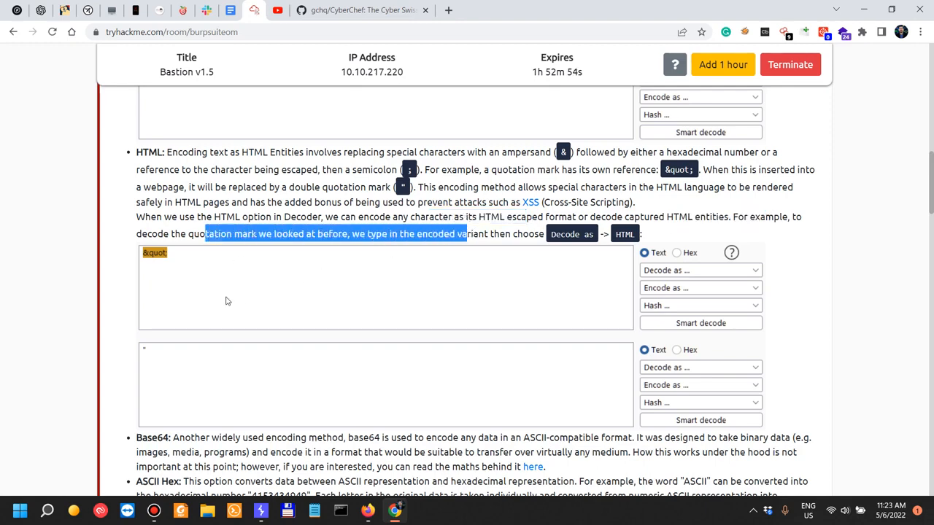
- Skim the Base64, ASCII Hex, Hex/Octal/Binary and Gzip entries down to the Gzip example
{"action": "scroll", "coordinate": [228, 299], "scroll_direction": "down", "scroll_amount": 3}
{"action": "left_click_drag", "start_coordinate": [151, 194], "coordinate": [303, 192]}
{"action": "left_click_drag", "start_coordinate": [143, 238], "coordinate": [221, 238]}
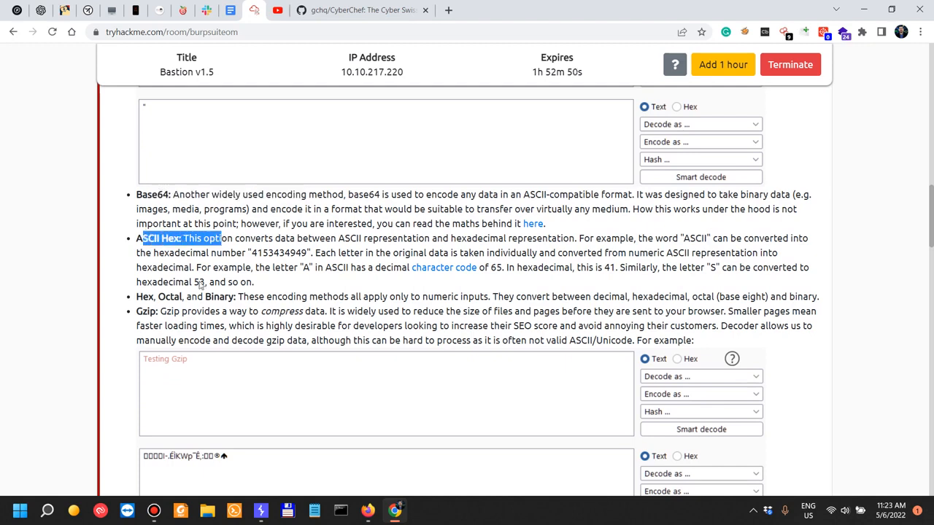
{"action": "left_click_drag", "start_coordinate": [147, 297], "coordinate": [244, 297]}
{"action": "scroll", "coordinate": [245, 294], "scroll_direction": "down", "scroll_amount": 1}
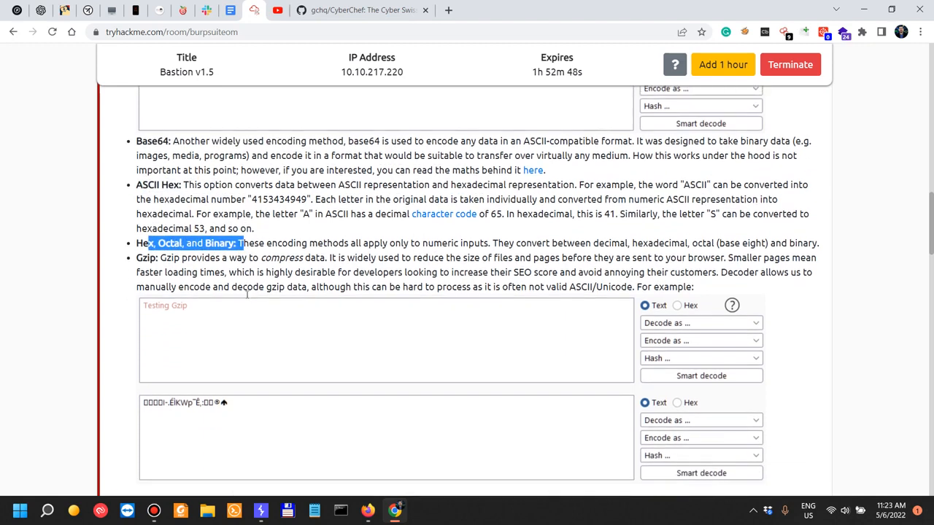
{"action": "left_click_drag", "start_coordinate": [181, 251], "coordinate": [272, 252]}
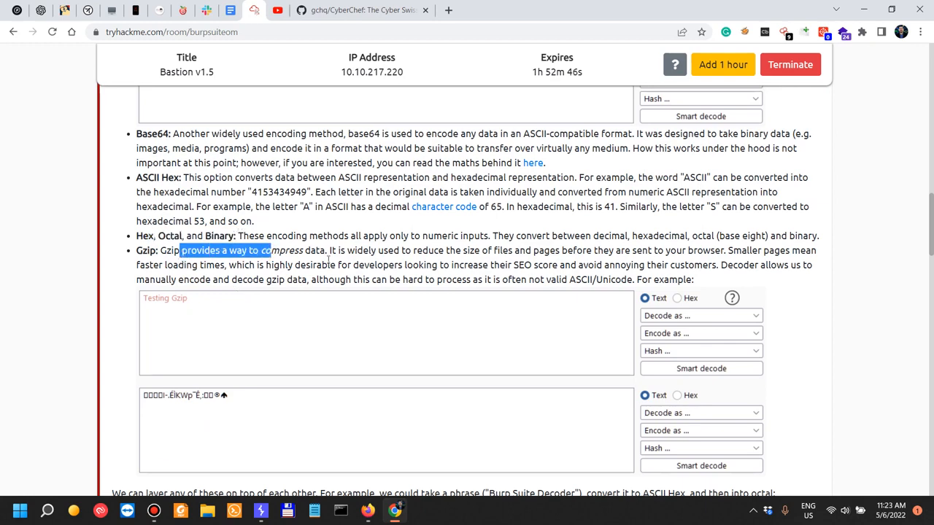
{"action": "scroll", "coordinate": [308, 261], "scroll_direction": "down", "scroll_amount": 1}
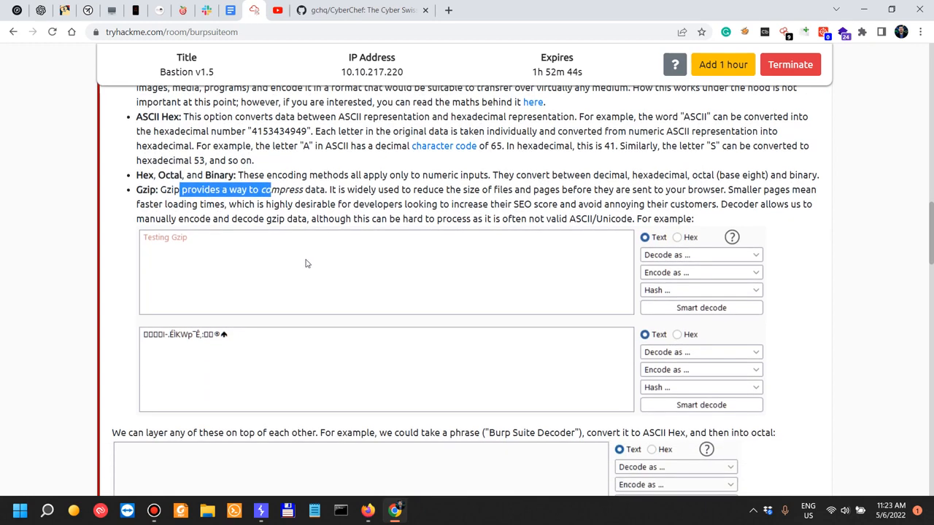
{"action": "scroll", "coordinate": [319, 242], "scroll_direction": "down", "scroll_amount": 1}
- Switch to Burp Suite's Decoder, replace the input with "Testing Gzip", encode it as Gzip and show the output as text
{"action": "key", "text": "alt+Tab"}
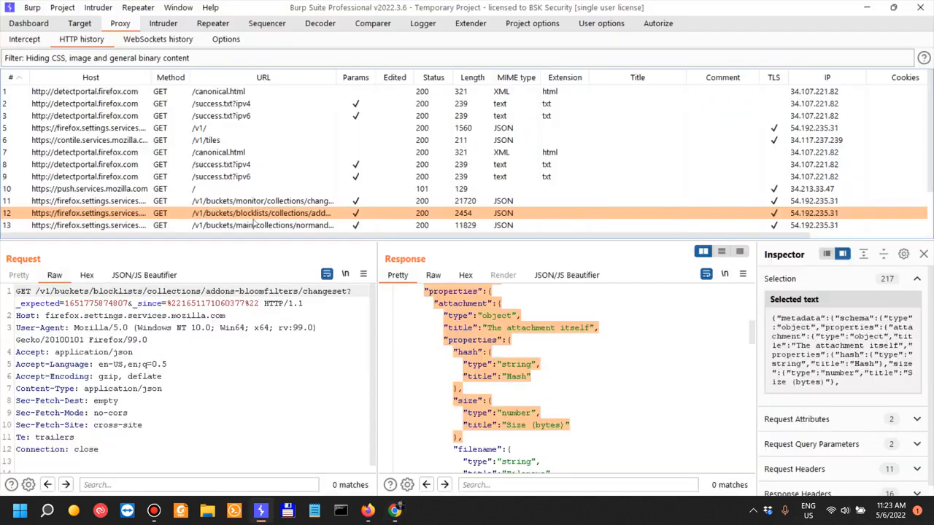
{"action": "left_click", "coordinate": [340, 28]}
{"action": "key", "text": "ctrl+a"}
{"action": "type", "text": "Testing GZ"}
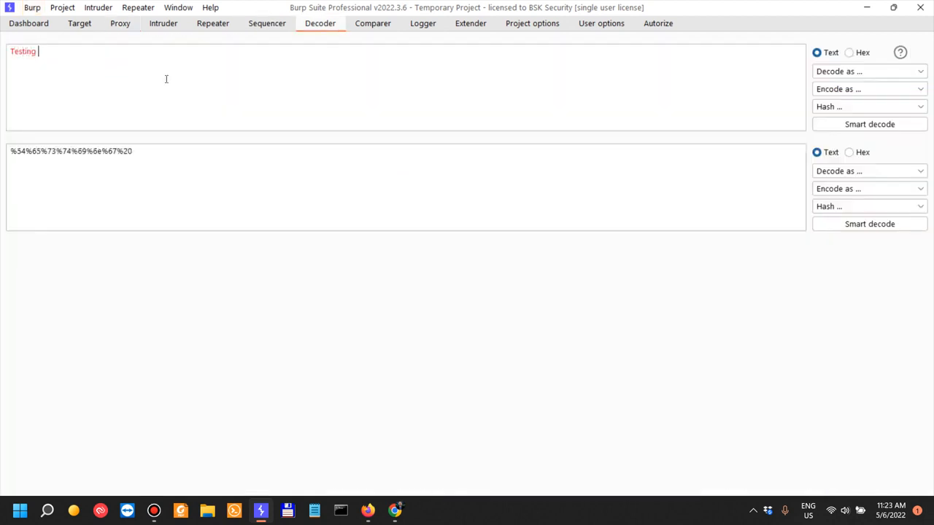
{"action": "key", "text": "BackSpace"}
{"action": "type", "text": "zip"}
{"action": "left_click", "coordinate": [823, 89]}
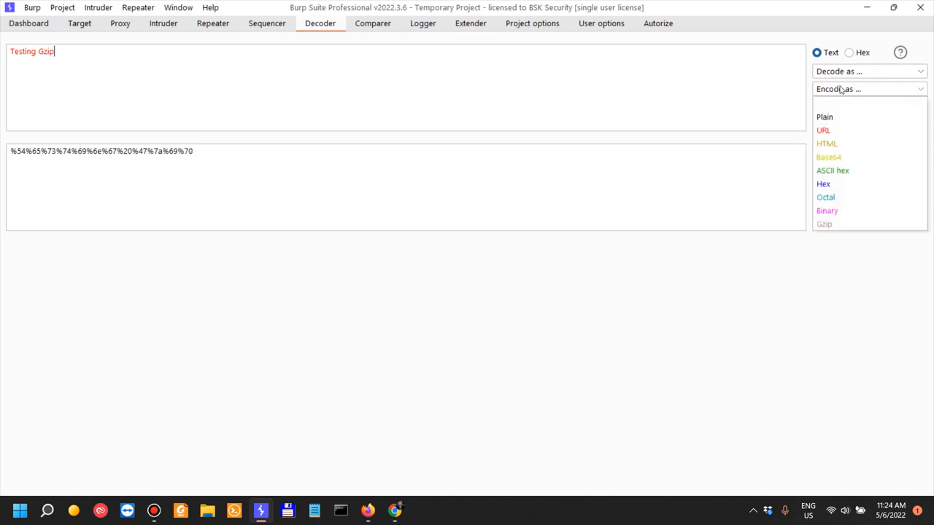
{"action": "left_click", "coordinate": [829, 223]}
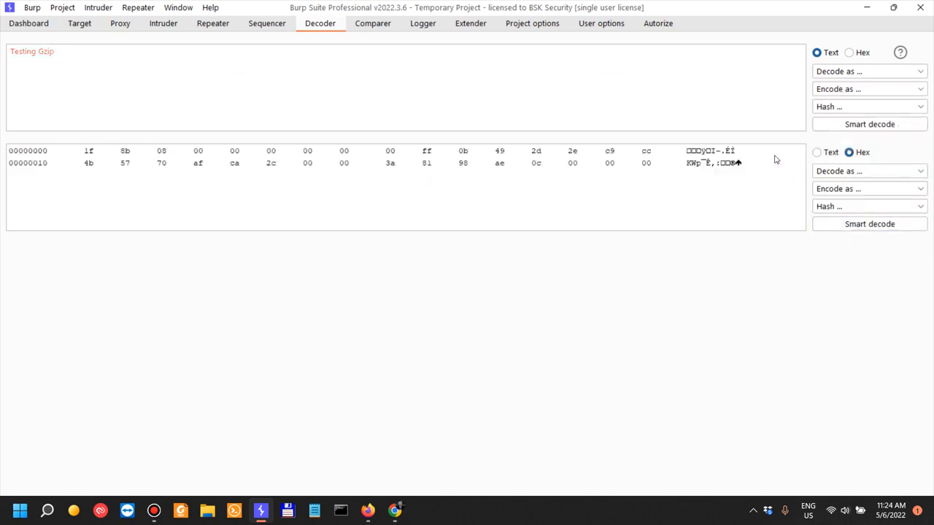
{"action": "left_click", "coordinate": [829, 154]}
- Return to the TryHackMe room and read the example of layering encodings on the phrase "Burp Suite Decoder"
{"action": "key", "text": "alt+Tab"}
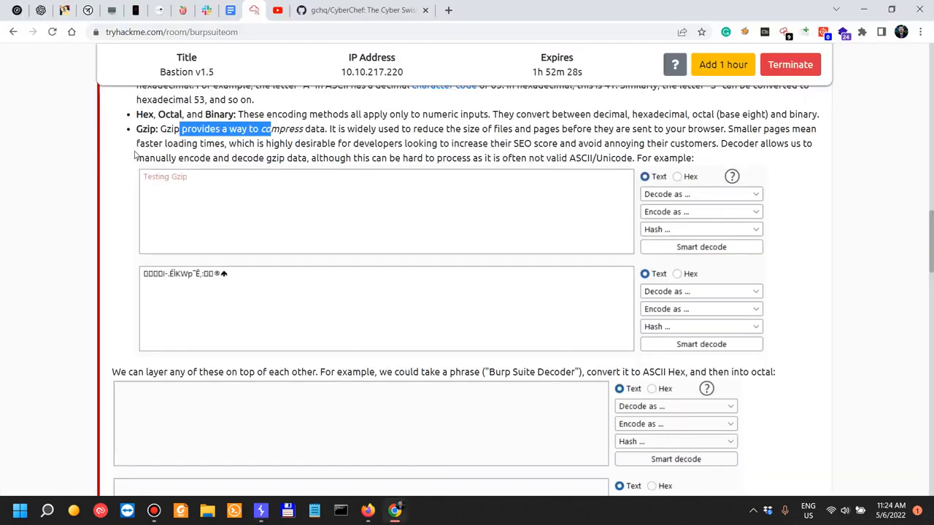
{"action": "scroll", "coordinate": [262, 299], "scroll_direction": "down", "scroll_amount": 3}
{"action": "scroll", "coordinate": [643, 207], "scroll_direction": "down", "scroll_amount": 1}
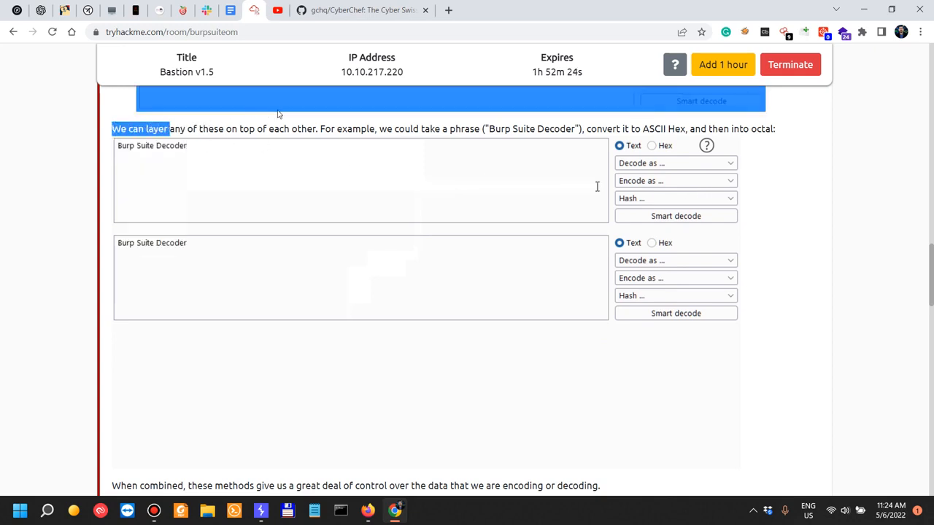
- Switch back to Burp Suite and decode the Gzip-encoded output as Gzip
{"action": "key", "text": "alt+Tab"}
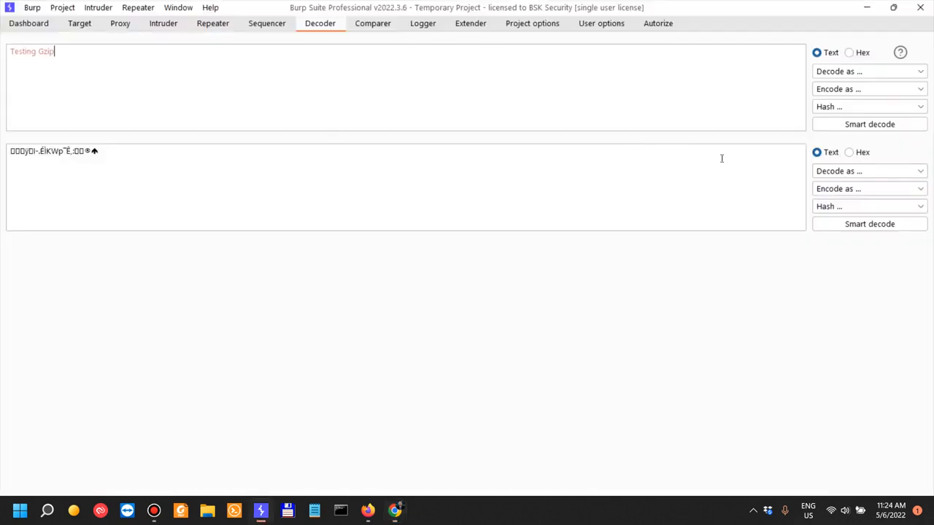
{"action": "left_click", "coordinate": [865, 172]}
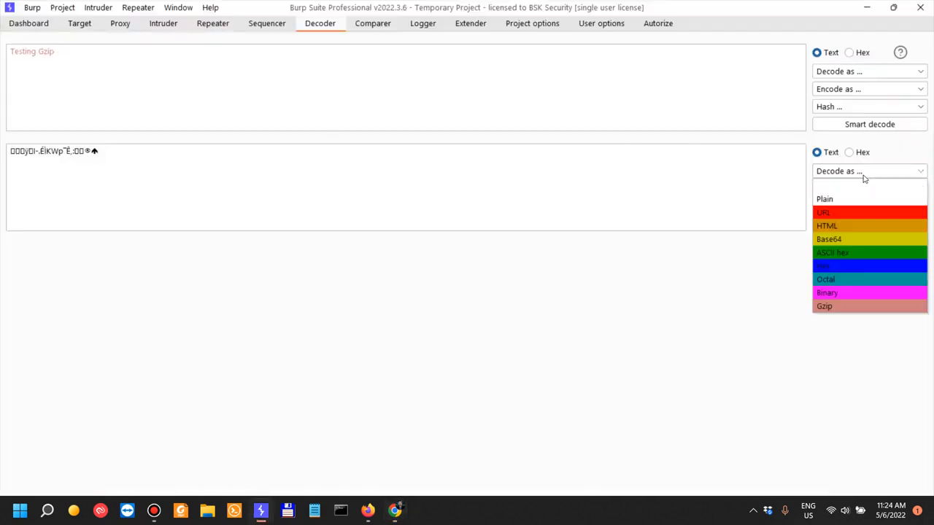
{"action": "left_click", "coordinate": [843, 307]}
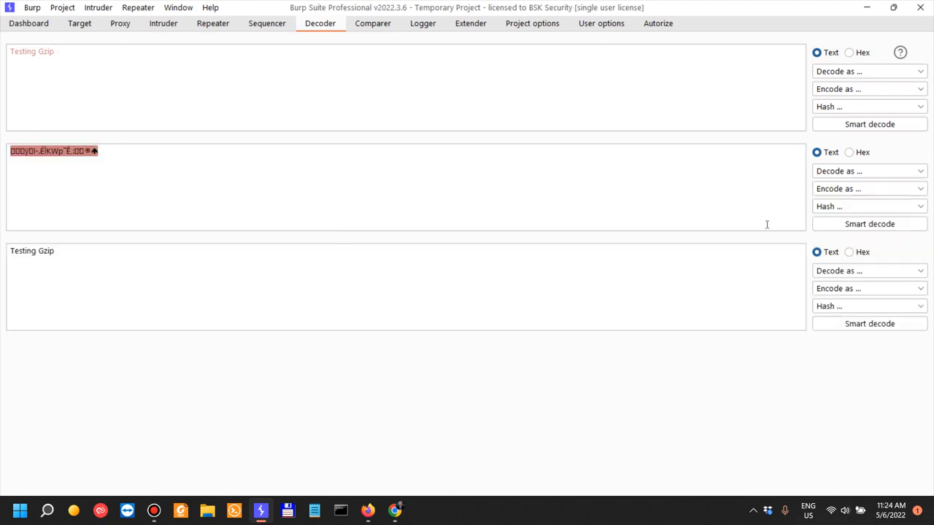
- Encode the decoded "Testing Gzip" text as Gzip again and show the new output as text
{"action": "left_click", "coordinate": [845, 292]}
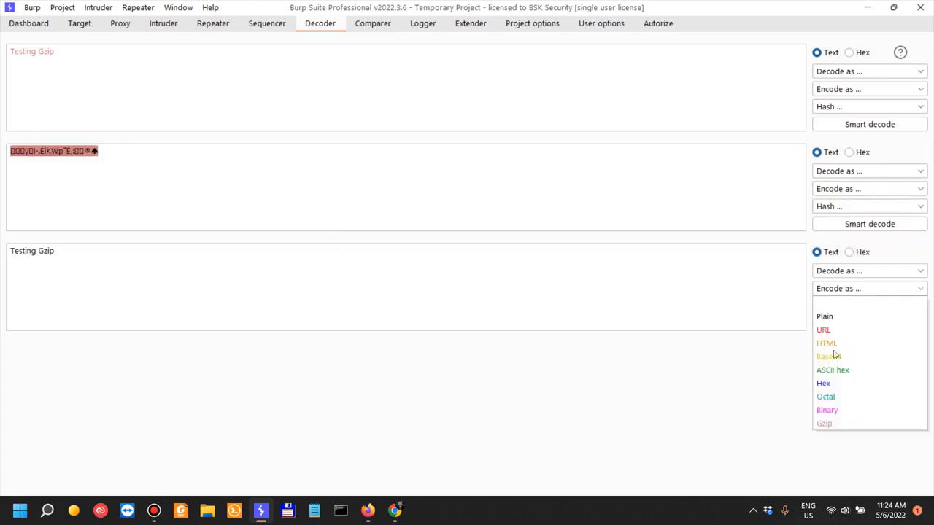
{"action": "left_click", "coordinate": [827, 428]}
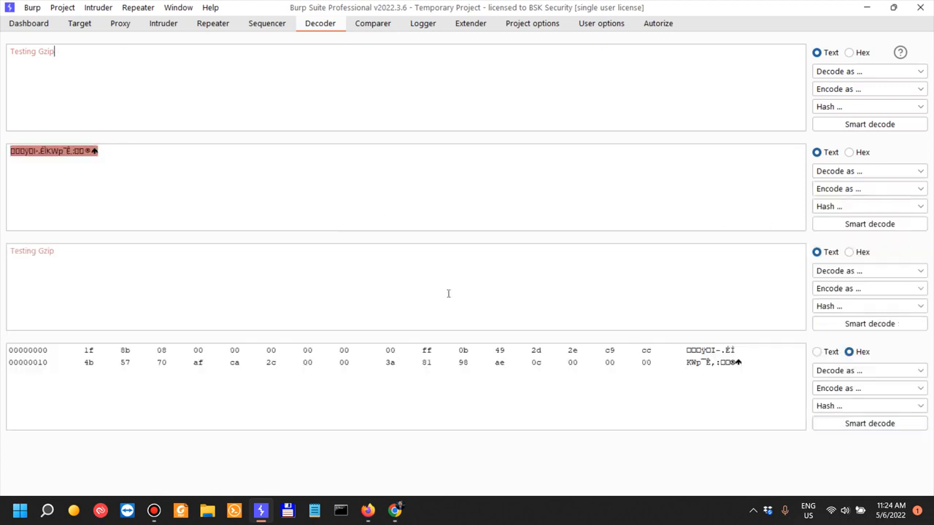
{"action": "left_click", "coordinate": [827, 354]}
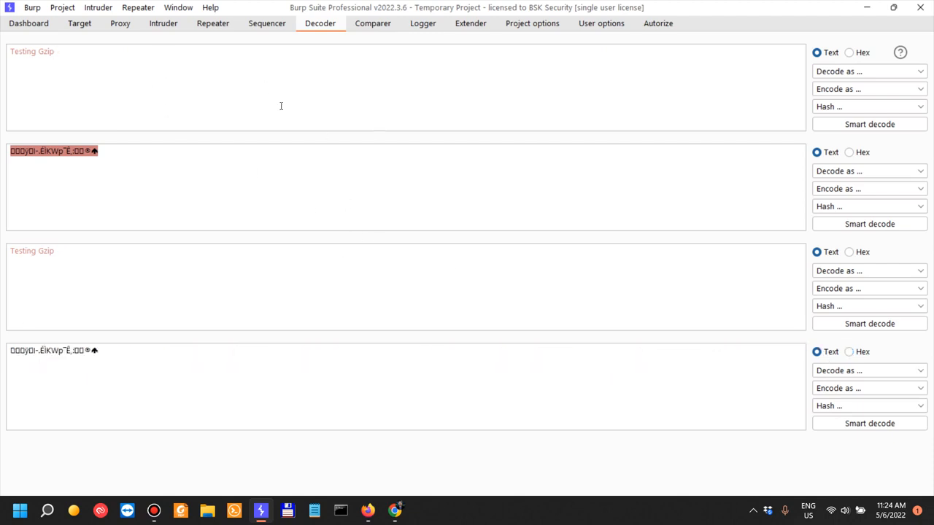
- Return to the TryHackMe room and read about combining encoding methods, colour coding and the Hex Format view
{"action": "key", "text": "alt+Tab"}
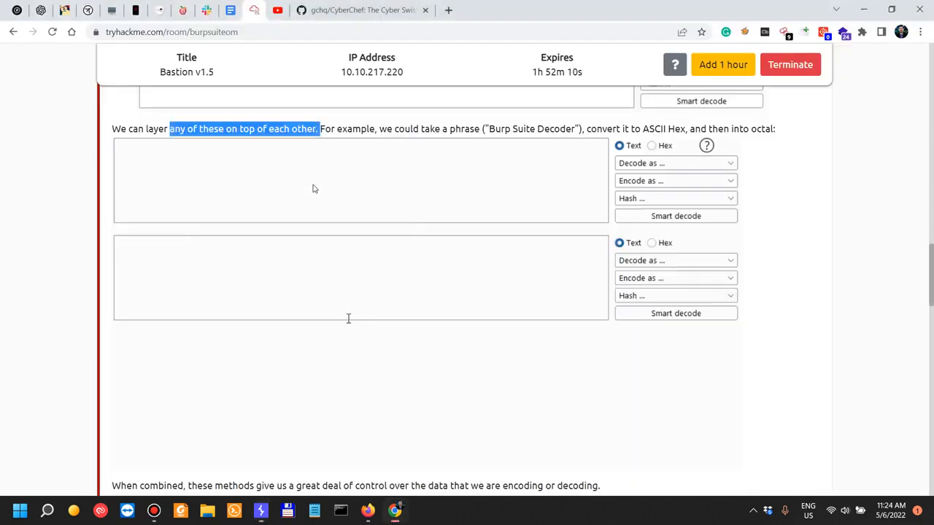
{"action": "scroll", "coordinate": [441, 211], "scroll_direction": "down", "scroll_amount": 4}
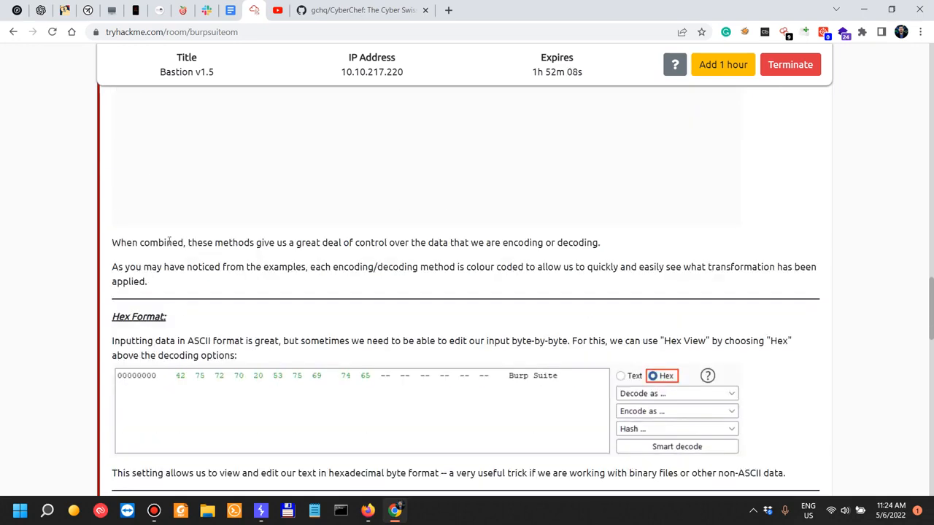
{"action": "left_click_drag", "start_coordinate": [169, 240], "coordinate": [328, 238]}
{"action": "left_click", "coordinate": [323, 238]}
{"action": "left_click_drag", "start_coordinate": [347, 244], "coordinate": [626, 267]}
{"action": "scroll", "coordinate": [613, 248], "scroll_direction": "down", "scroll_amount": 2}
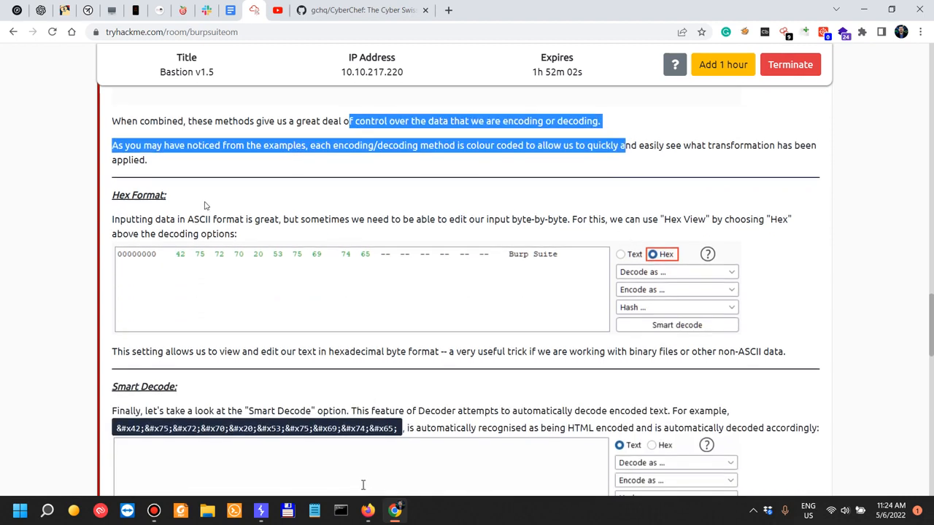
{"action": "left_click", "coordinate": [177, 161]}
{"action": "left_click_drag", "start_coordinate": [134, 219], "coordinate": [571, 219]}
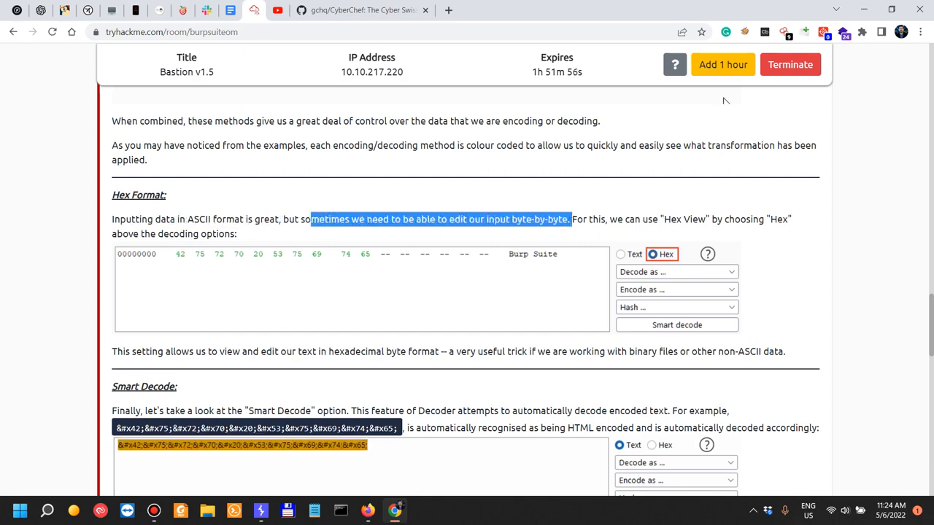
{"action": "left_click", "coordinate": [617, 230]}
{"action": "left_click_drag", "start_coordinate": [621, 217], "coordinate": [702, 215]}
- Switch to Burp Suite, decode the fourth Decoder box as Gzip and encode the resulting text as Gzip
{"action": "key", "text": "alt+Tab"}
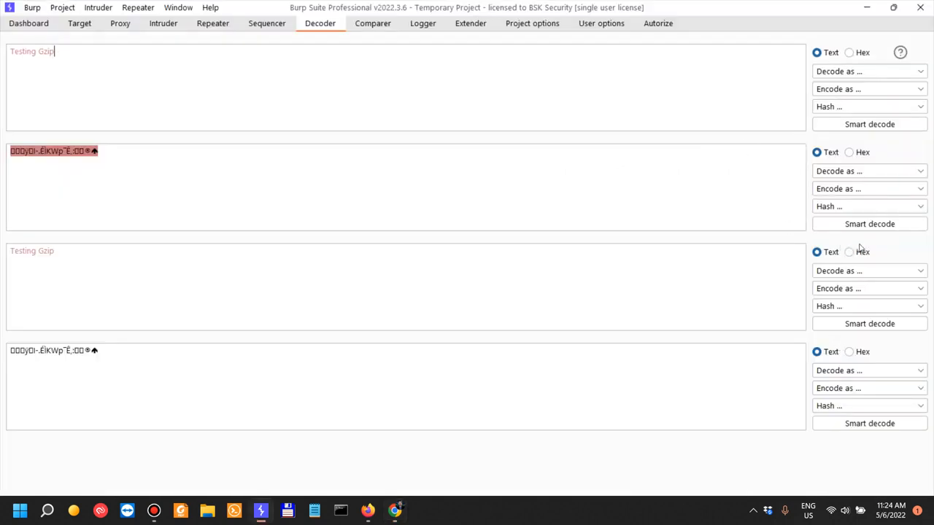
{"action": "left_click", "coordinate": [854, 389]}
{"action": "left_click", "coordinate": [753, 385]}
{"action": "left_click", "coordinate": [849, 372]}
{"action": "left_click", "coordinate": [838, 358]}
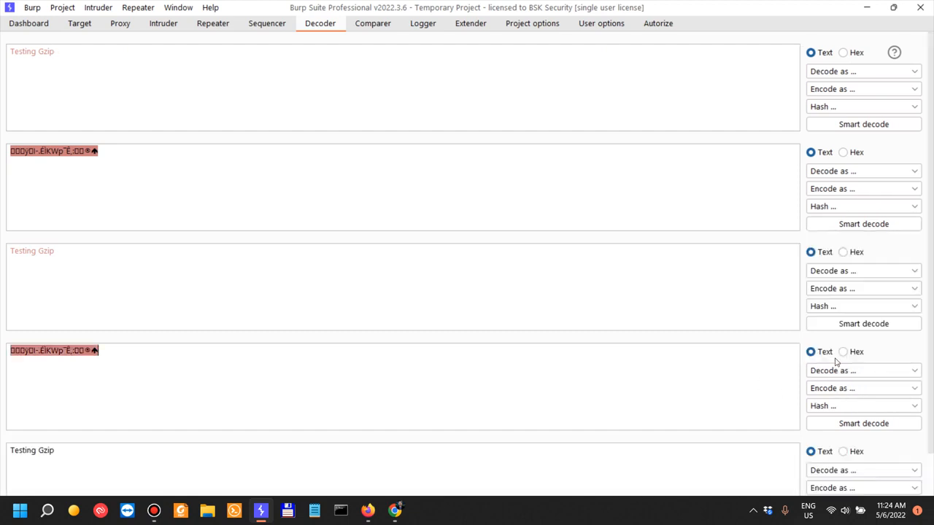
{"action": "left_click", "coordinate": [851, 442]}
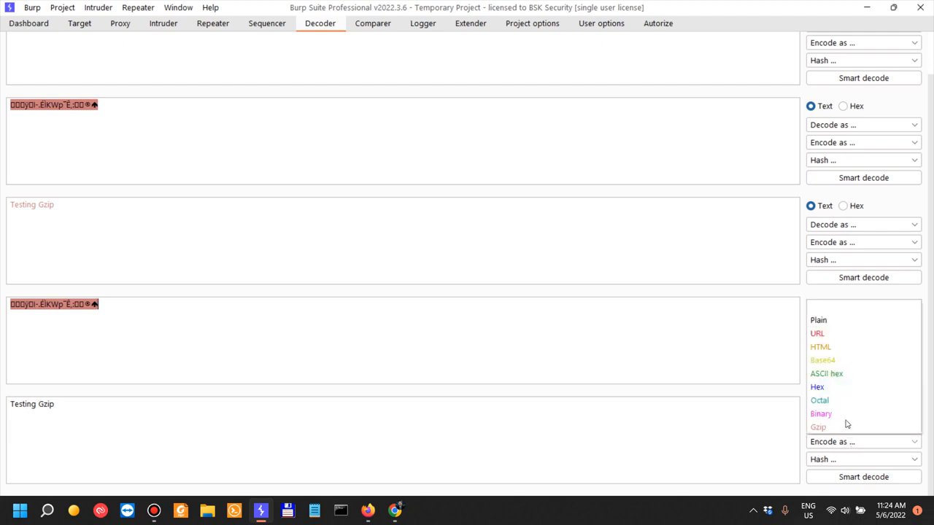
{"action": "left_click", "coordinate": [837, 428]}
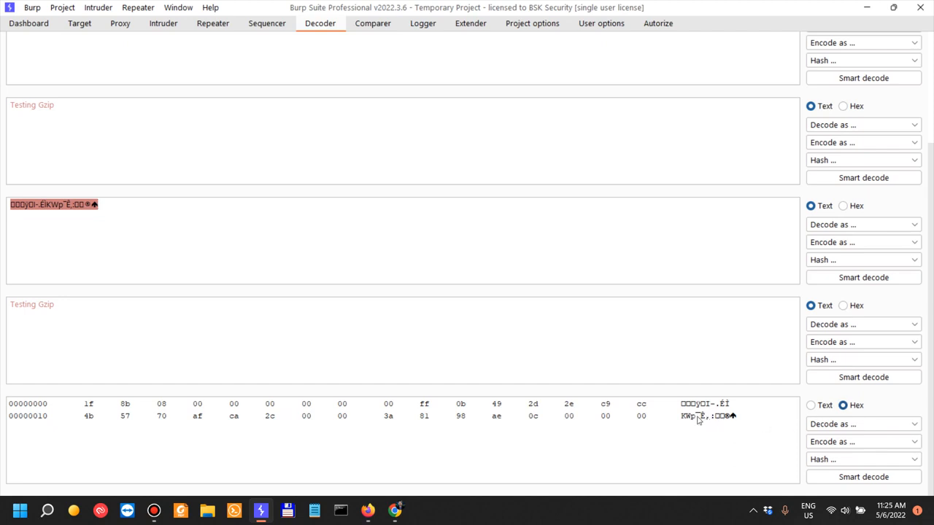
- Examine individual bytes of the latest Gzip output in the Decoder's hex view
{"action": "left_click", "coordinate": [667, 418]}
{"action": "left_click", "coordinate": [428, 406]}
{"action": "double_click", "coordinate": [424, 405]}
{"action": "left_click", "coordinate": [428, 415]}
{"action": "left_click", "coordinate": [428, 415]}
{"action": "left_click", "coordinate": [467, 409]}
{"action": "left_click", "coordinate": [465, 406]}
{"action": "double_click", "coordinate": [500, 405]}
- Copy the HTML-encoded example from the TryHackMe Smart Decode section, replace Burp Suite's Decoder input with it and run Smart decode
{"action": "key", "text": "alt+Tab"}
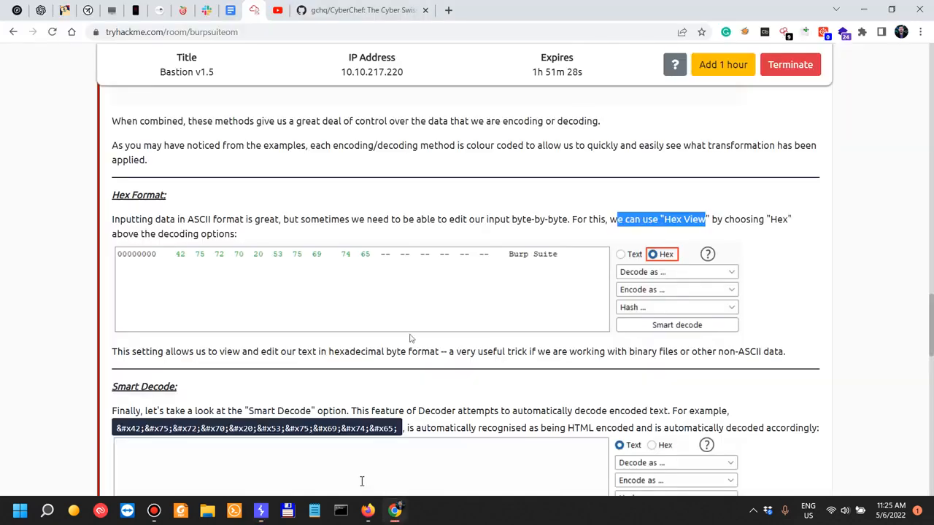
{"action": "scroll", "coordinate": [359, 346], "scroll_direction": "down", "scroll_amount": 1}
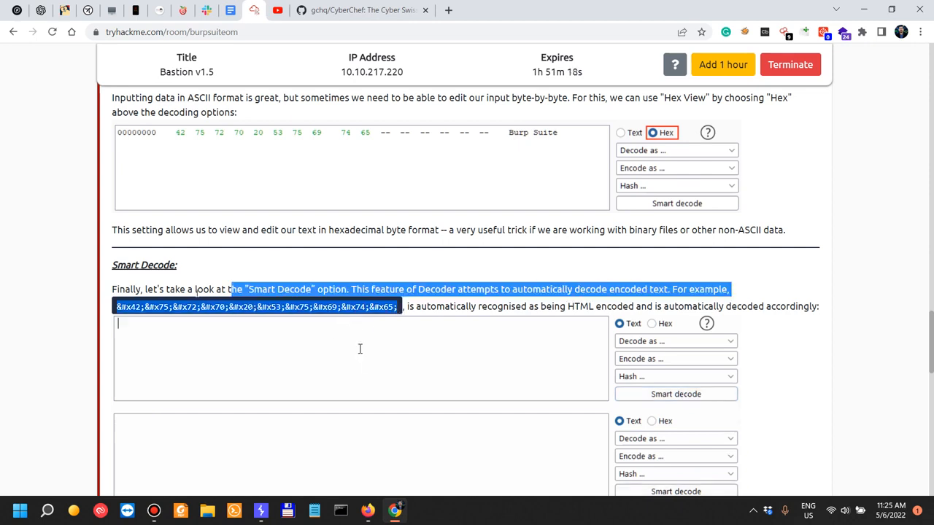
{"action": "key", "text": "alt+Tab"}
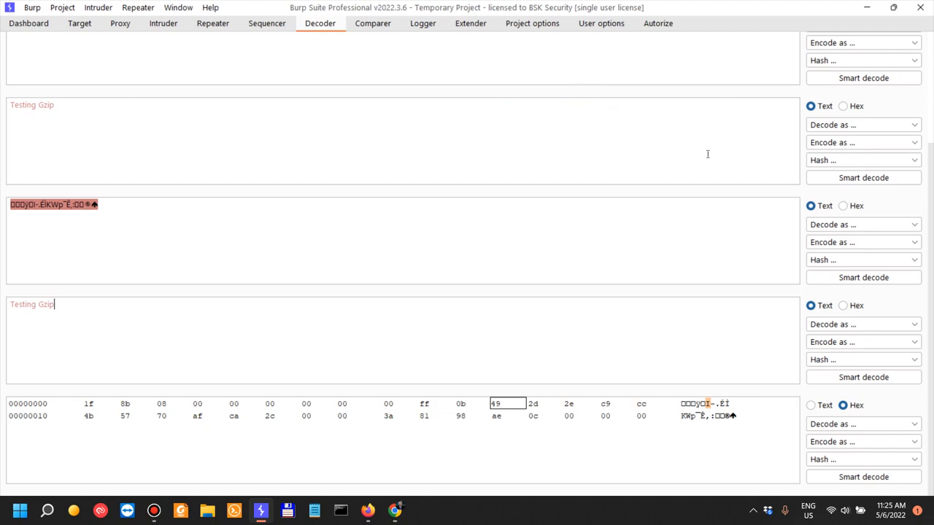
{"action": "scroll", "coordinate": [712, 150], "scroll_direction": "up", "scroll_amount": 5}
{"action": "key", "text": "ctrl+a"}
{"action": "type", "text": "&#x42;&#x75;&#x72;&#x70;&#x20;&#x53;&#x75;&#x69;&#x74;&#x65;"}
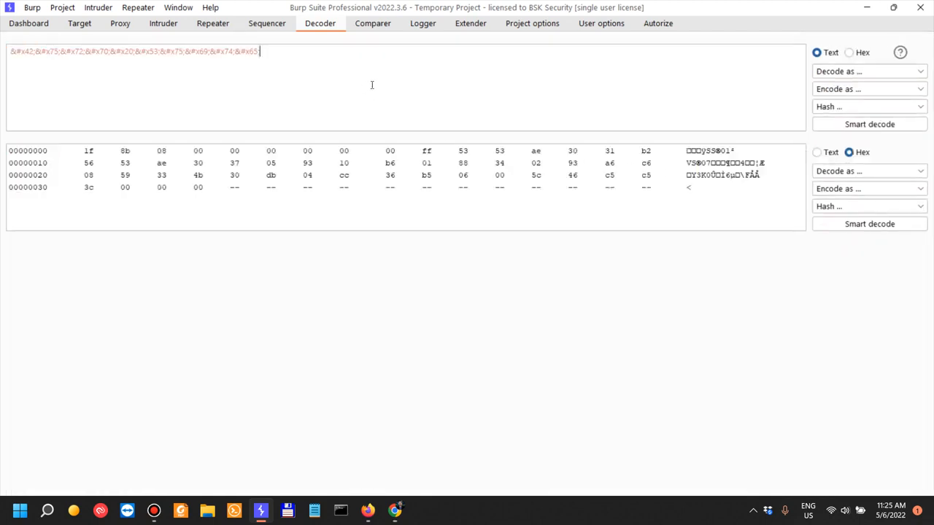
{"action": "left_click", "coordinate": [860, 121]}
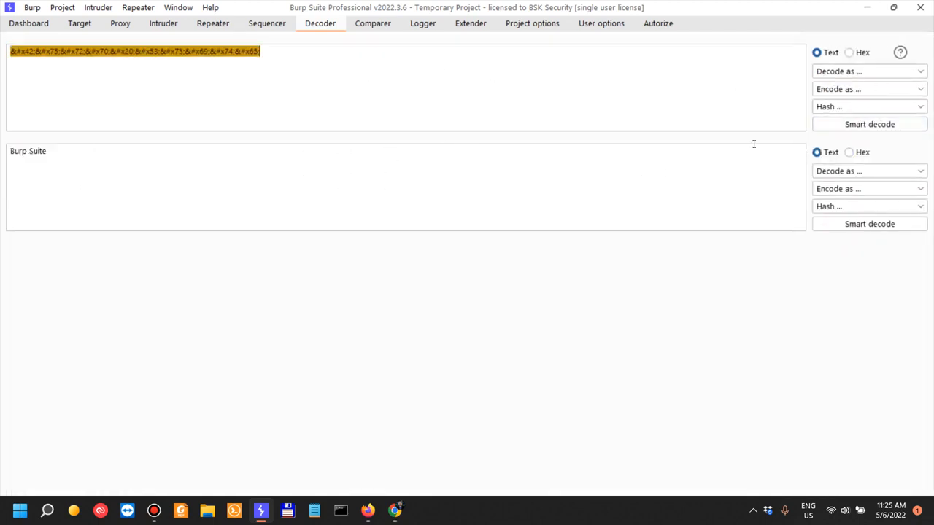
- Return to the TryHackMe room and read the rest of the Smart Decode section down to the practical questions
{"action": "key", "text": "alt+Tab"}
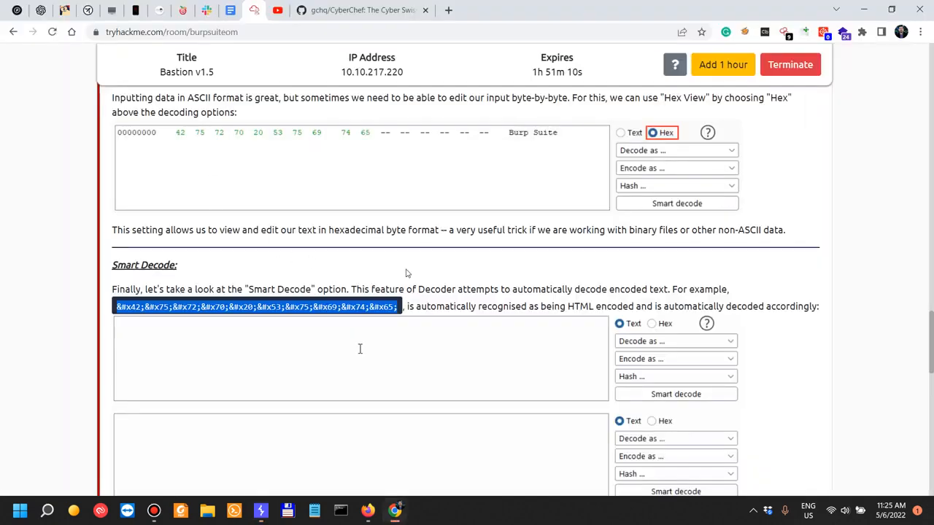
{"action": "left_click_drag", "start_coordinate": [444, 307], "coordinate": [575, 302]}
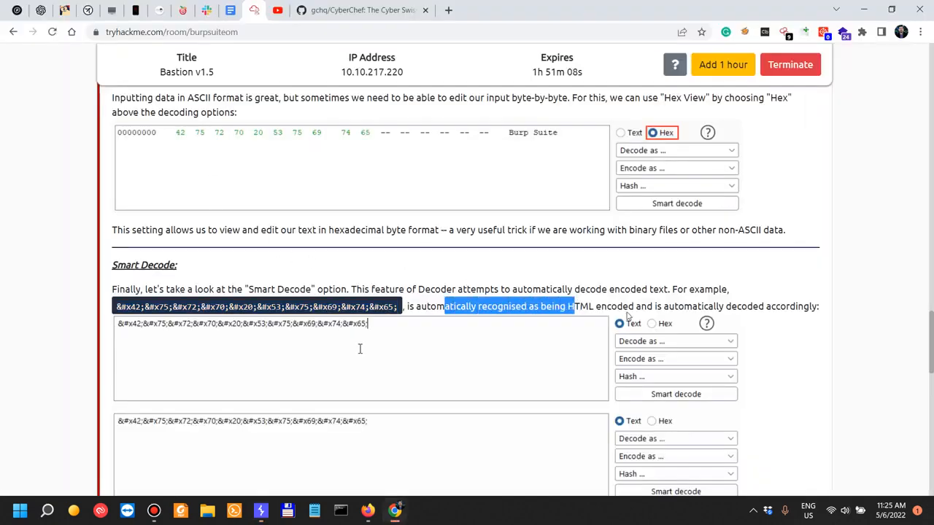
{"action": "scroll", "coordinate": [626, 316], "scroll_direction": "down", "scroll_amount": 2}
{"action": "left_click_drag", "start_coordinate": [677, 186], "coordinate": [814, 187]}
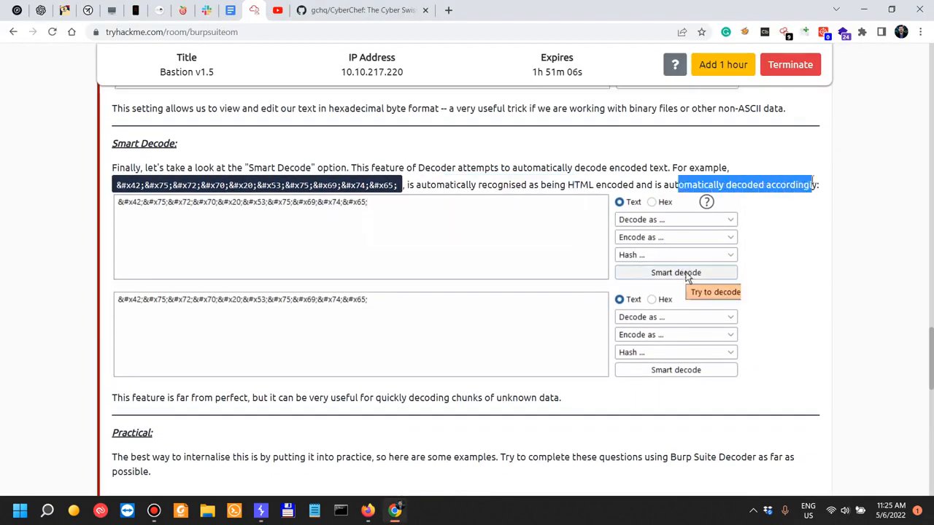
{"action": "scroll", "coordinate": [759, 240], "scroll_direction": "down", "scroll_amount": 2}
{"action": "scroll", "coordinate": [769, 216], "scroll_direction": "up", "scroll_amount": 2}
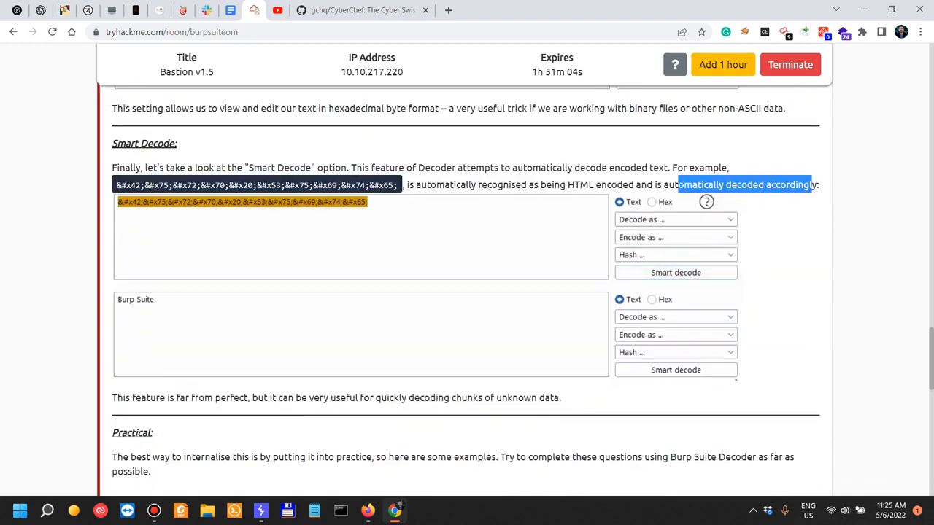
{"action": "scroll", "coordinate": [486, 241], "scroll_direction": "down", "scroll_amount": 3}
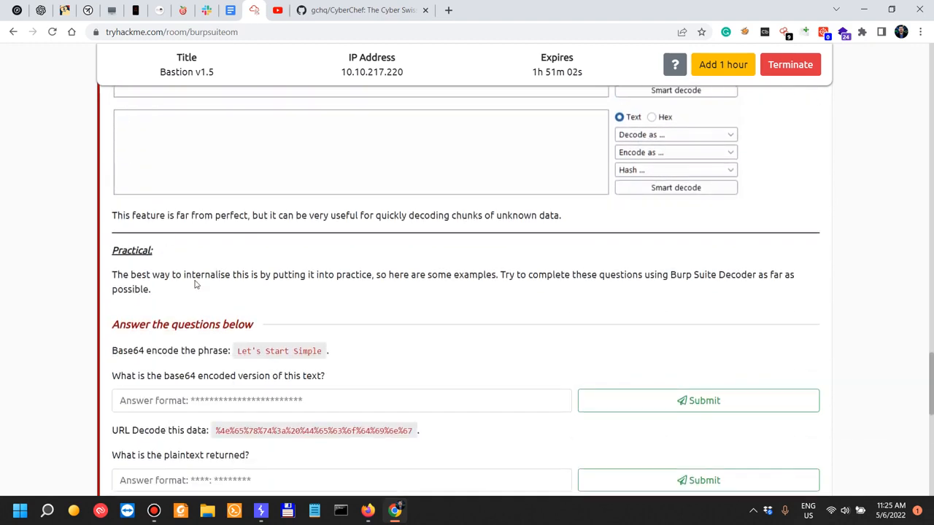
- Copy the phrase "Let's Start Simple" from the first question into Burp Suite's Decoder and encode it as Base64
{"action": "left_click_drag", "start_coordinate": [233, 351], "coordinate": [323, 353]}
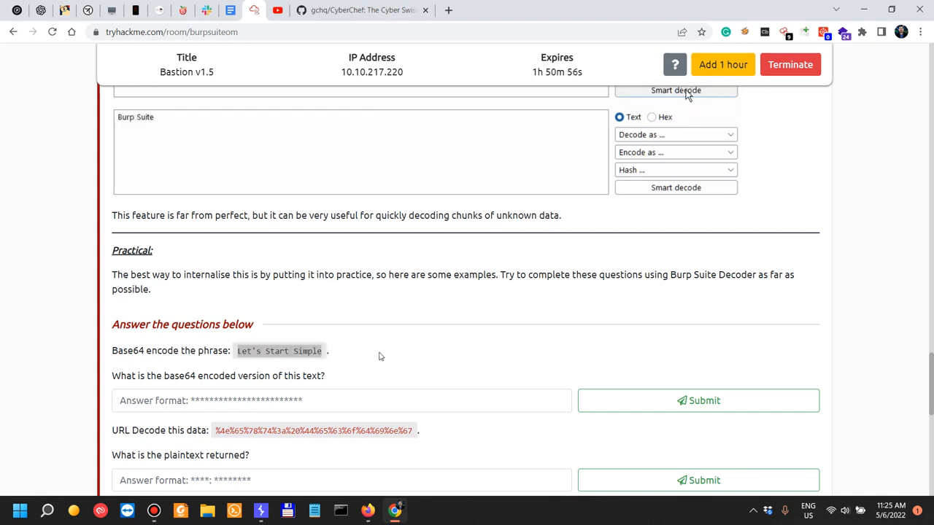
{"action": "key", "text": "alt+Tab"}
{"action": "type", "text": "Let's Start Simple"}
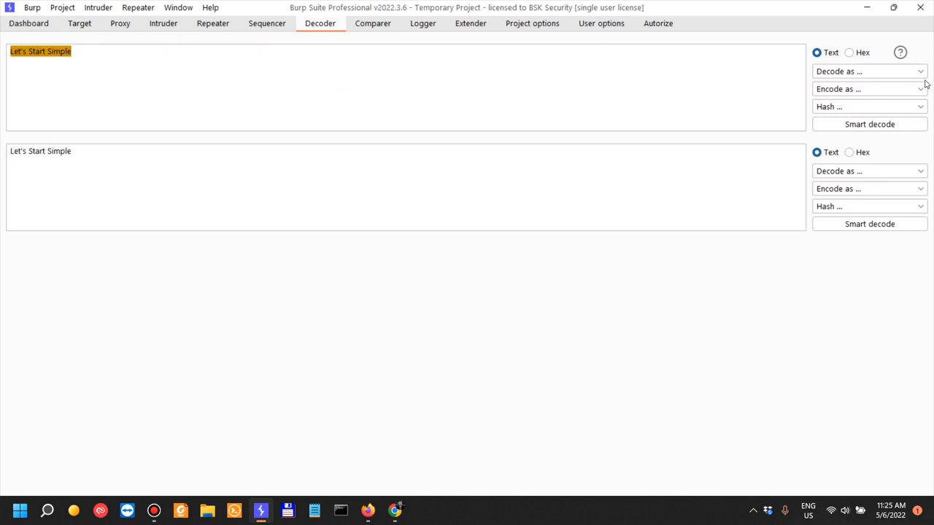
{"action": "left_click", "coordinate": [873, 73]}
{"action": "left_click", "coordinate": [855, 86]}
{"action": "left_click", "coordinate": [850, 90]}
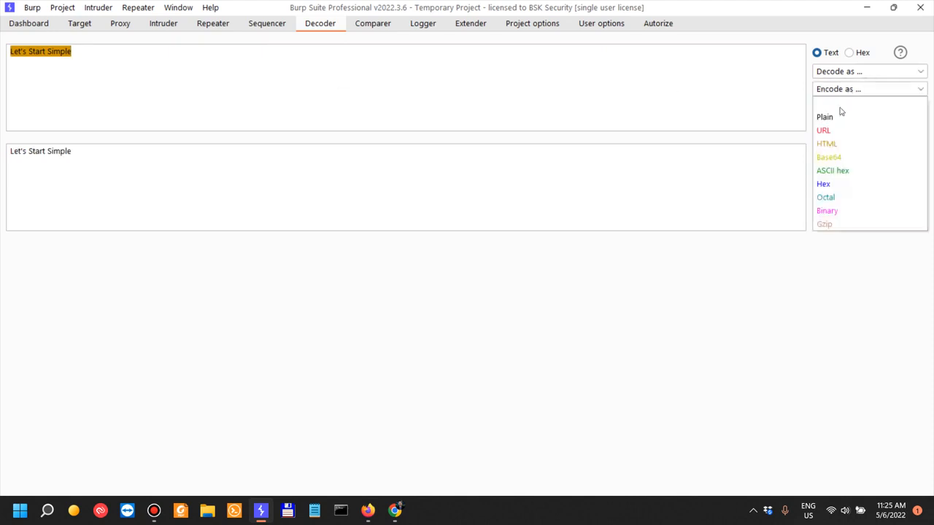
{"action": "left_click", "coordinate": [837, 160]}
{"action": "left_click", "coordinate": [414, 173]}
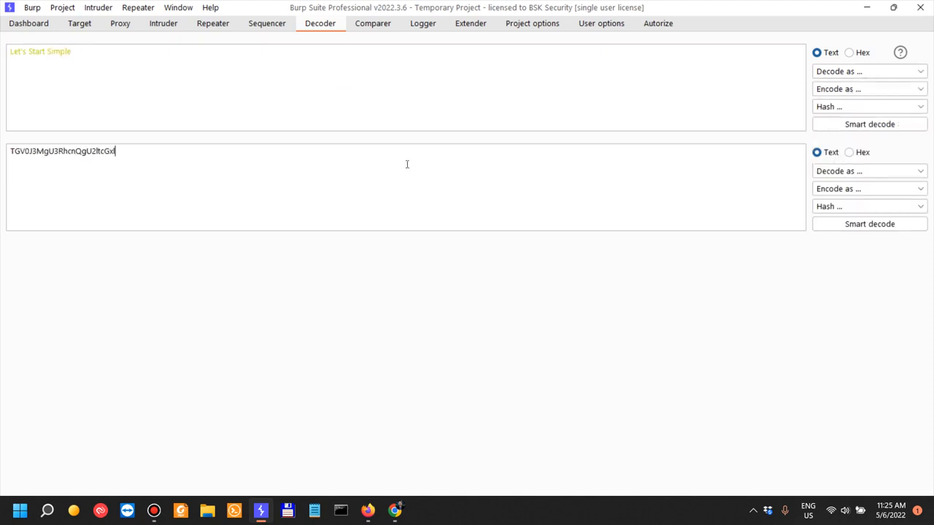
- Copy the Base64 output and submit "TGV0J3MgU3RhcnQgU2ltcGxl" as the first answer in the TryHackMe room
{"action": "key", "text": "ctrl+a"}
{"action": "key", "text": "ctrl+c"}
{"action": "key", "text": "alt+Tab"}
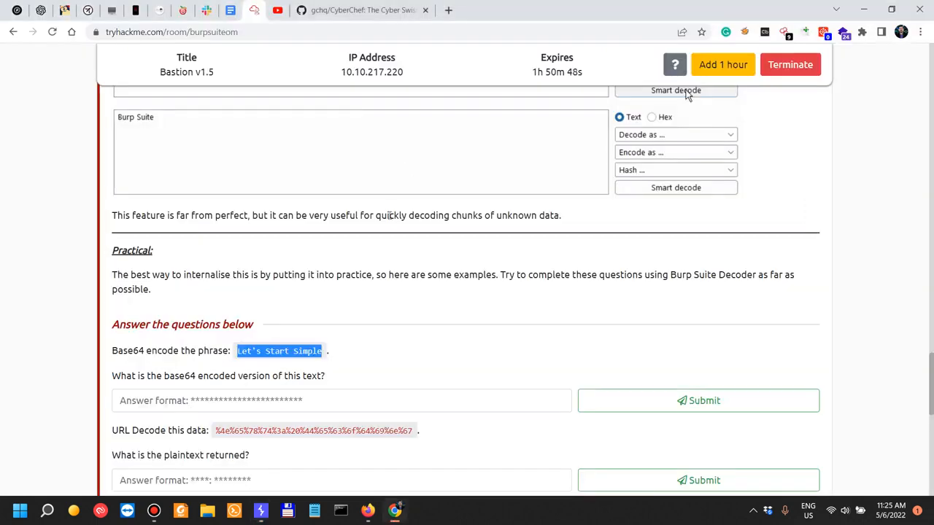
{"action": "left_click", "coordinate": [317, 398]}
{"action": "key", "text": "ctrl+v"}
{"action": "left_click", "coordinate": [632, 409]}
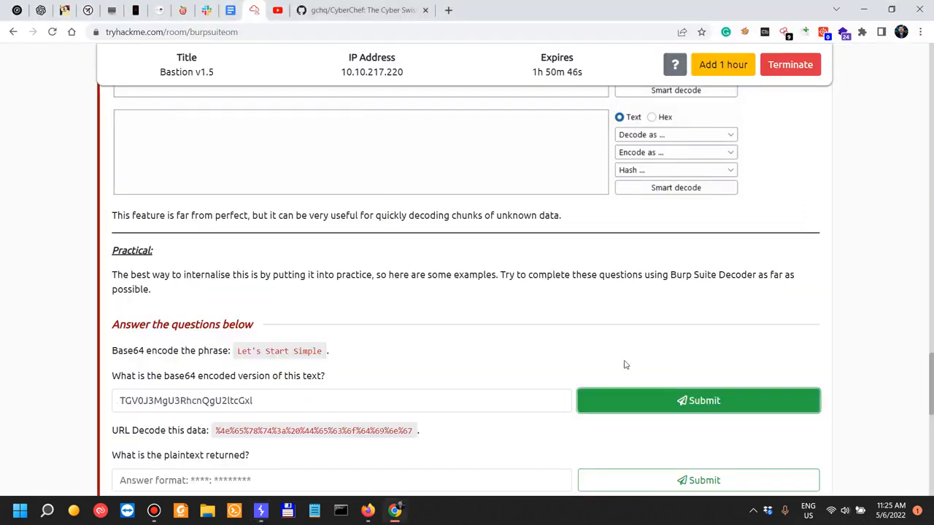
- Copy the second question's percent-encoded data into Burp Suite's Decoder, replacing the input, and decode it as URL
{"action": "scroll", "coordinate": [624, 365], "scroll_direction": "down", "scroll_amount": 2}
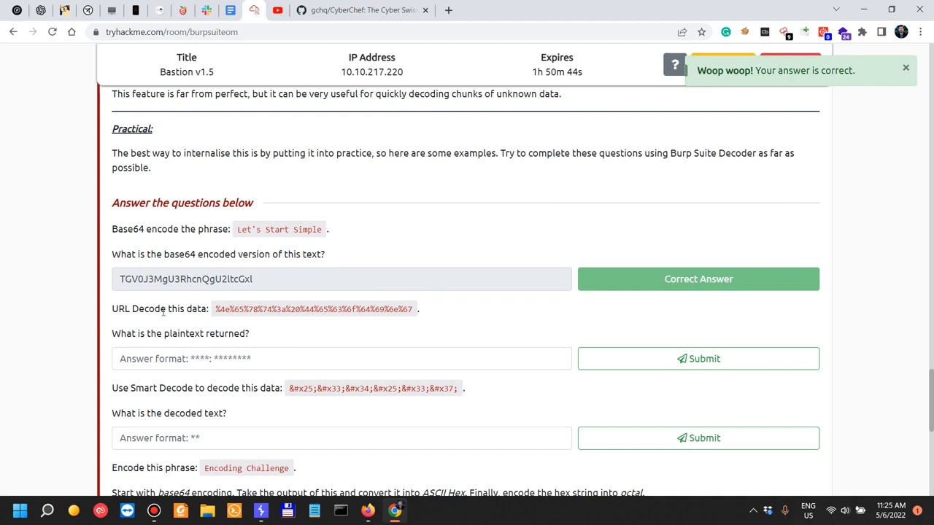
{"action": "left_click_drag", "start_coordinate": [216, 309], "coordinate": [416, 311]}
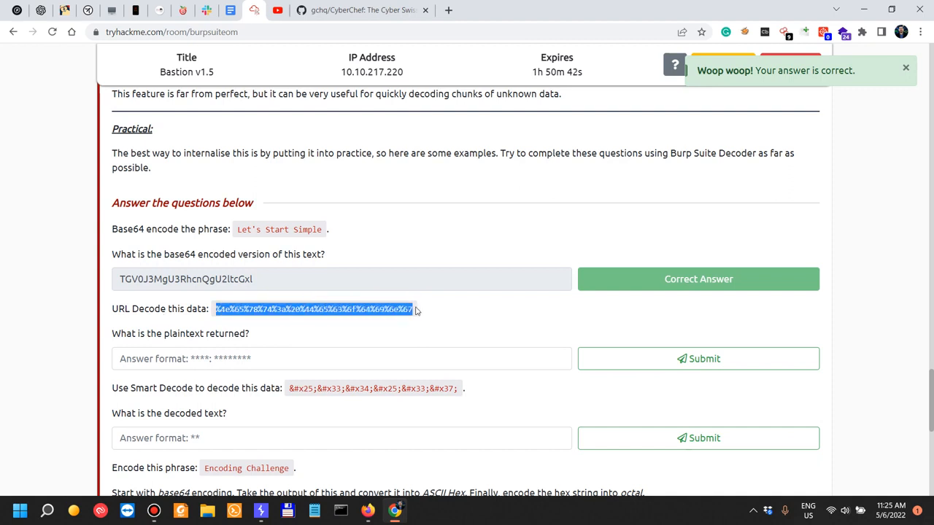
{"action": "key", "text": "ctrl+c"}
{"action": "key", "text": "alt+Tab"}
{"action": "left_click", "coordinate": [358, 86]}
{"action": "key", "text": "ctrl+a"}
{"action": "key", "text": "ctrl+v"}
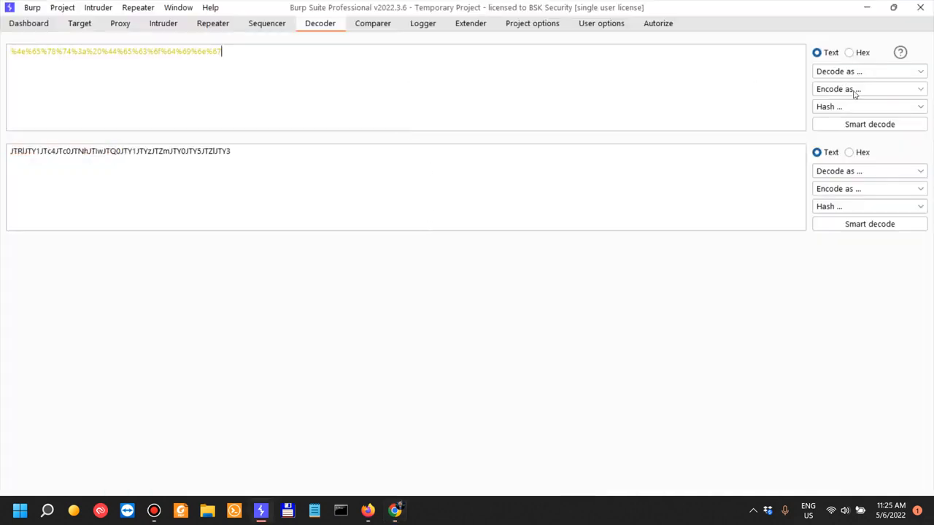
{"action": "left_click", "coordinate": [854, 71]}
{"action": "left_click", "coordinate": [832, 113]}
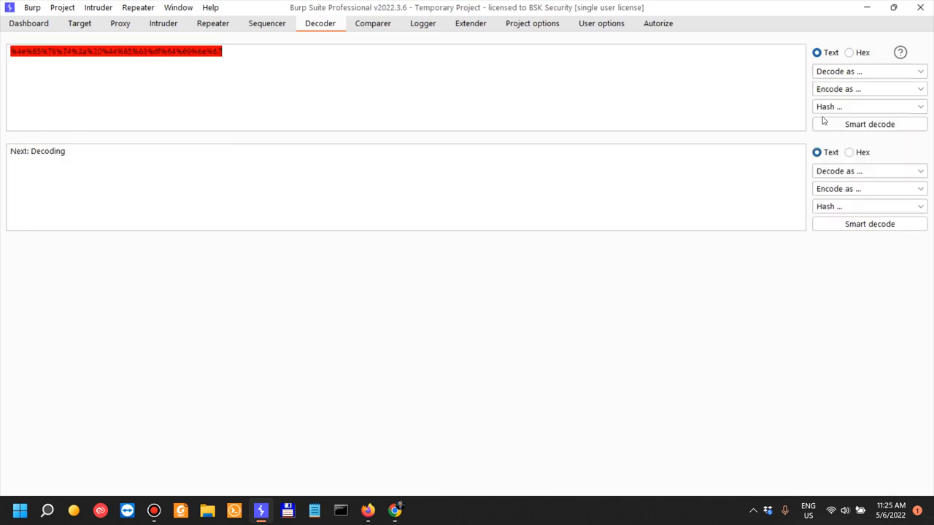
- Copy the decoded plaintext and submit "Next: Decoding" as the second answer in the TryHackMe room
{"action": "key", "text": "ctrl+a"}
{"action": "key", "text": "ctrl+c"}
{"action": "key", "text": "alt+Tab"}
{"action": "left_click", "coordinate": [316, 357]}
{"action": "key", "text": "ctrl+v"}
{"action": "left_click", "coordinate": [629, 358]}
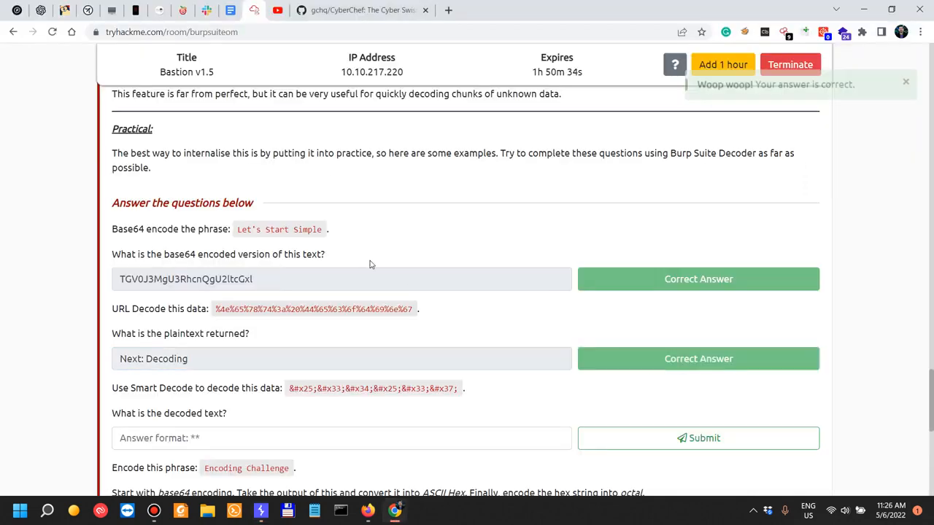
- Copy the third question's data "&#x25;&#x33;&#x34;&#x25;&#x33;&#x37;" into Burp Suite's Decoder, run Smart decode and select the final output
{"action": "scroll", "coordinate": [292, 270], "scroll_direction": "down", "scroll_amount": 2}
{"action": "left_click_drag", "start_coordinate": [289, 267], "coordinate": [460, 267]}
{"action": "key", "text": "ctrl+c"}
{"action": "key", "text": "alt+Tab"}
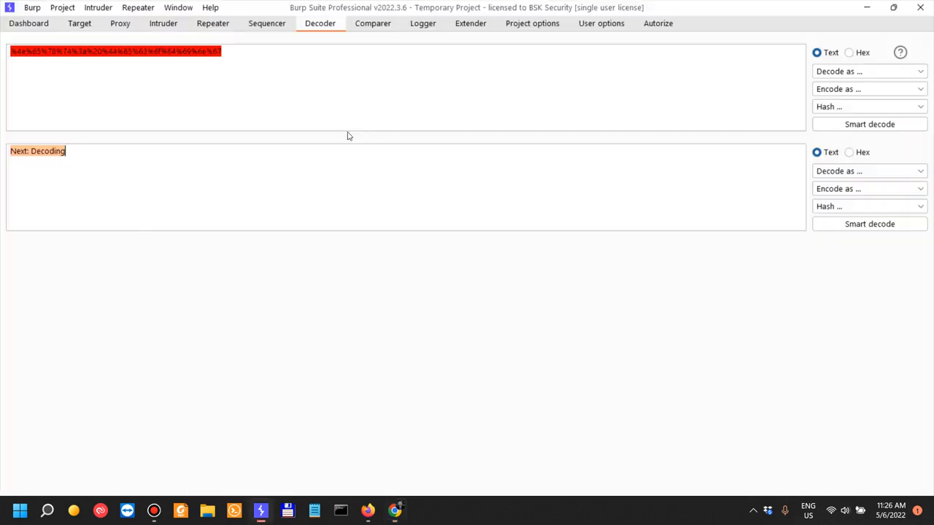
{"action": "key", "text": "ctrl+v"}
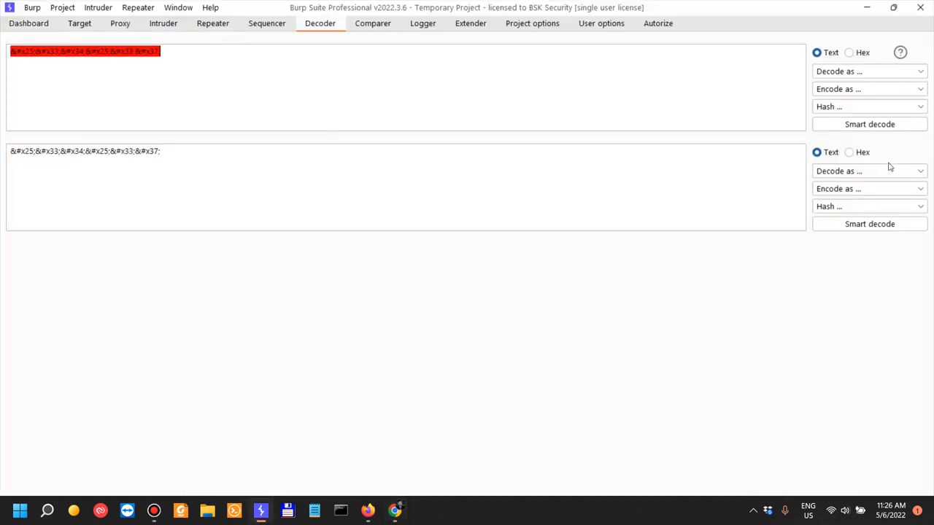
{"action": "left_click", "coordinate": [876, 125]}
{"action": "left_click", "coordinate": [82, 256]}
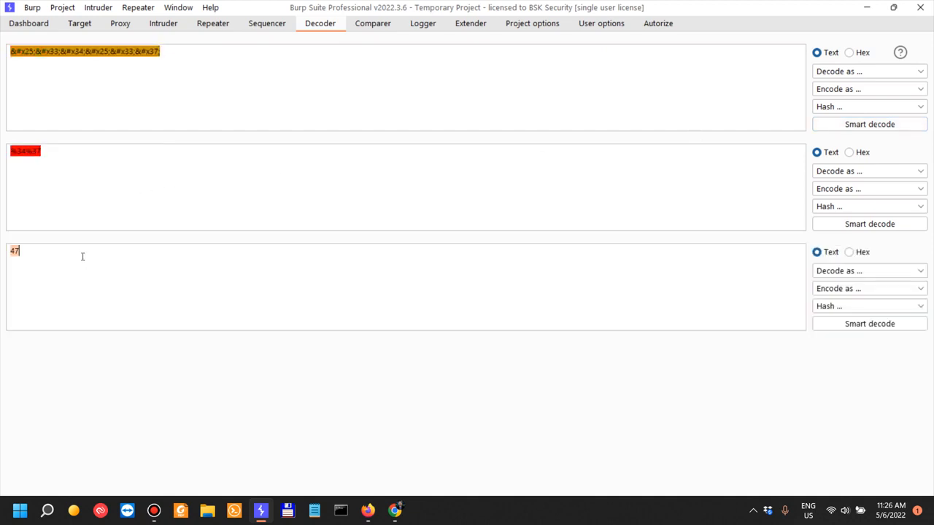
- Copy the Smart decode result and submit "47" as the third answer in the TryHackMe room
{"action": "key", "text": "ctrl+c"}
{"action": "key", "text": "alt+Tab"}
{"action": "left_click", "coordinate": [261, 317]}
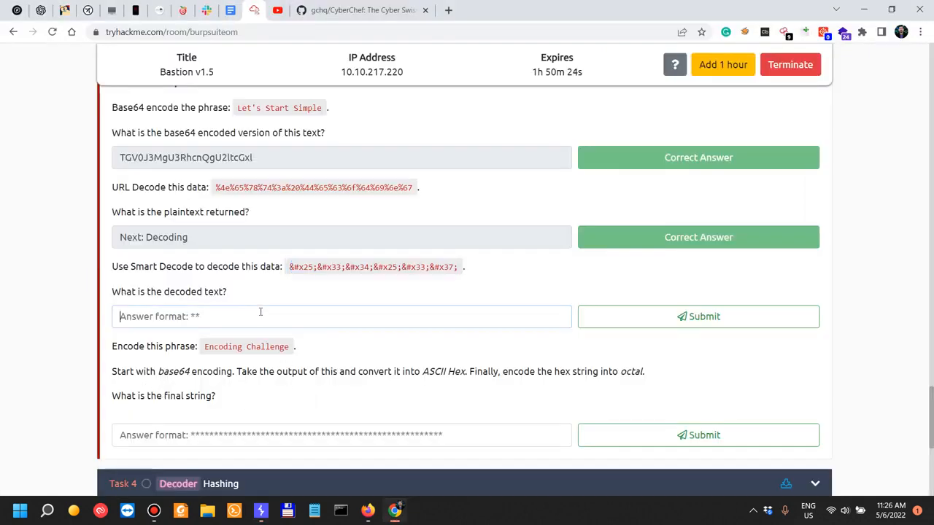
{"action": "key", "text": "ctrl+v"}
{"action": "left_click", "coordinate": [748, 321]}
- Copy the phrase "Encoding Challenge" from the fourth question into Burp Suite's Decoder, replacing the input, and encode it as Base64
{"action": "scroll", "coordinate": [203, 343], "scroll_direction": "down", "scroll_amount": 1}
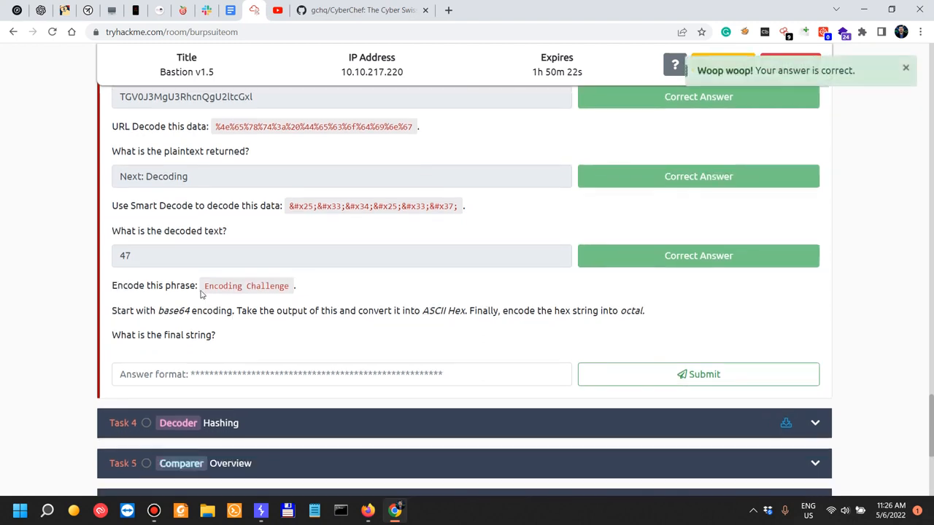
{"action": "left_click_drag", "start_coordinate": [202, 287], "coordinate": [290, 287]}
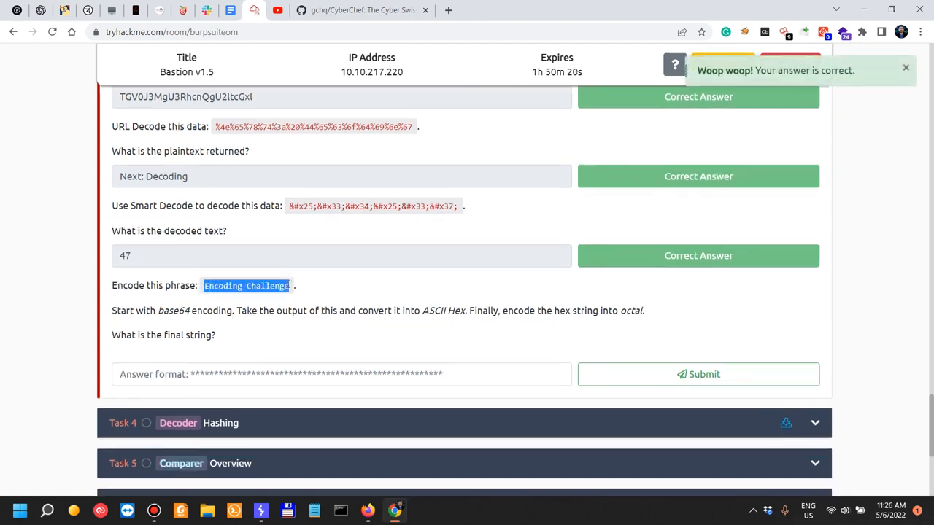
{"action": "key", "text": "ctrl+c"}
{"action": "key", "text": "alt+Tab"}
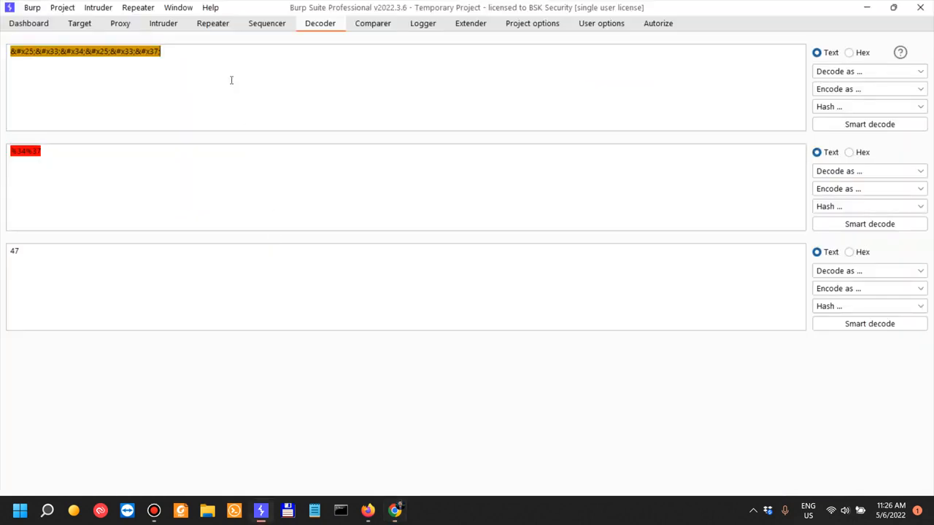
{"action": "key", "text": "ctrl+v"}
{"action": "key", "text": "alt+Tab"}
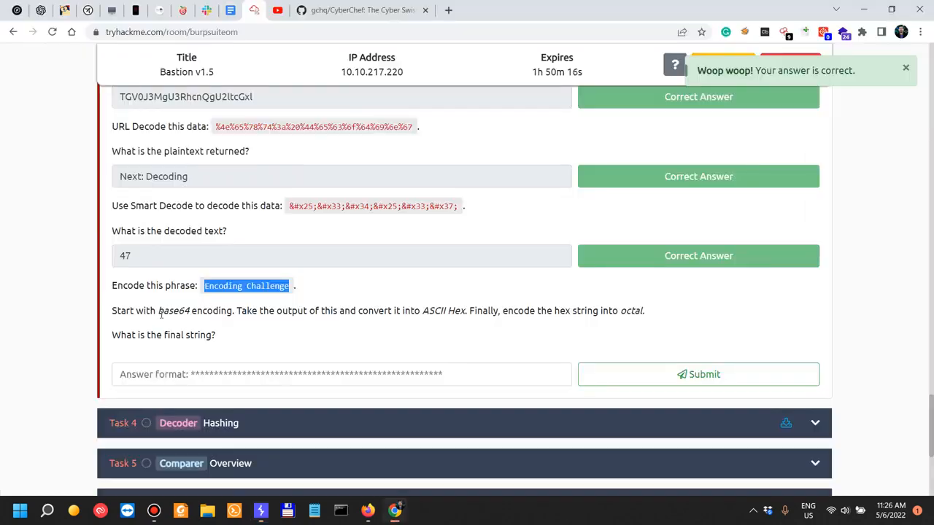
{"action": "key", "text": "alt+Tab"}
{"action": "left_click", "coordinate": [858, 92]}
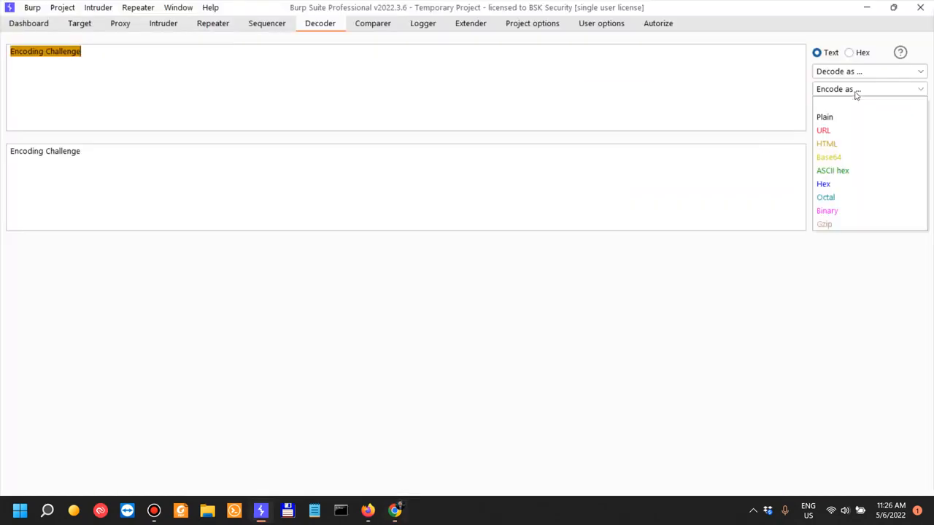
{"action": "left_click", "coordinate": [829, 158]}
- Check the fourth question's encoding instructions and inspect the Base64 output in hex view, returning it to text view
{"action": "key", "text": "alt+Tab"}
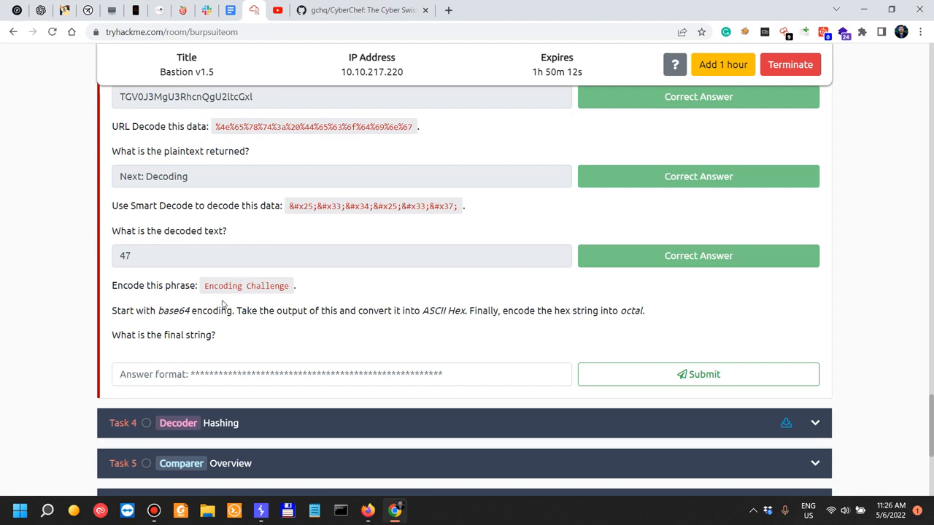
{"action": "left_click_drag", "start_coordinate": [303, 308], "coordinate": [429, 311]}
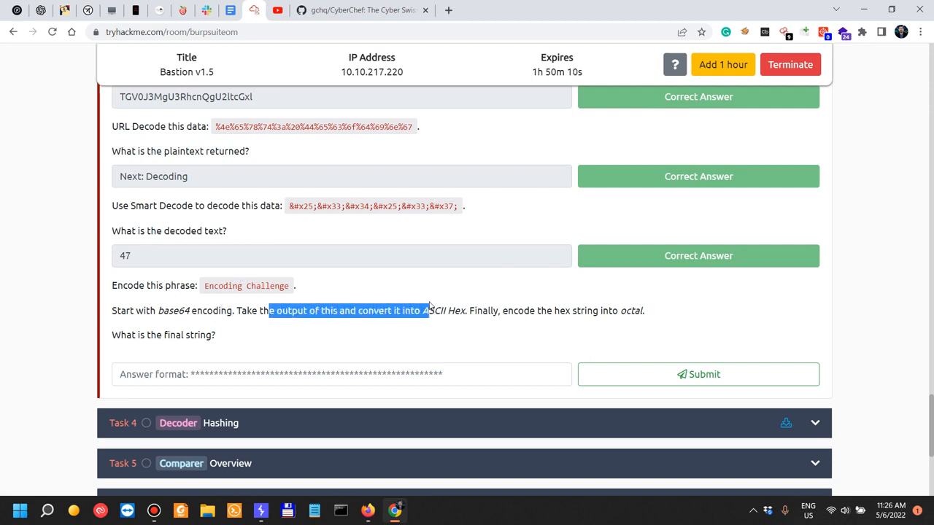
{"action": "key", "text": "alt+Tab"}
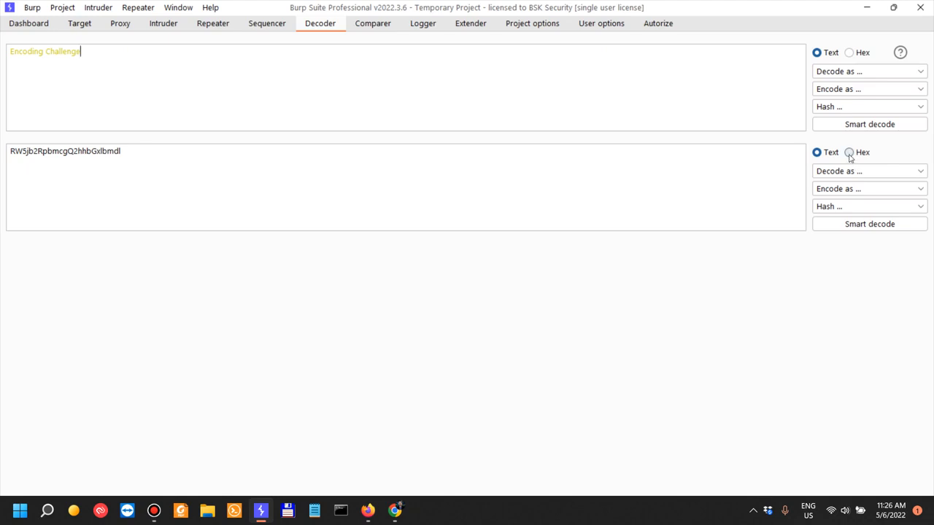
{"action": "left_click", "coordinate": [850, 152]}
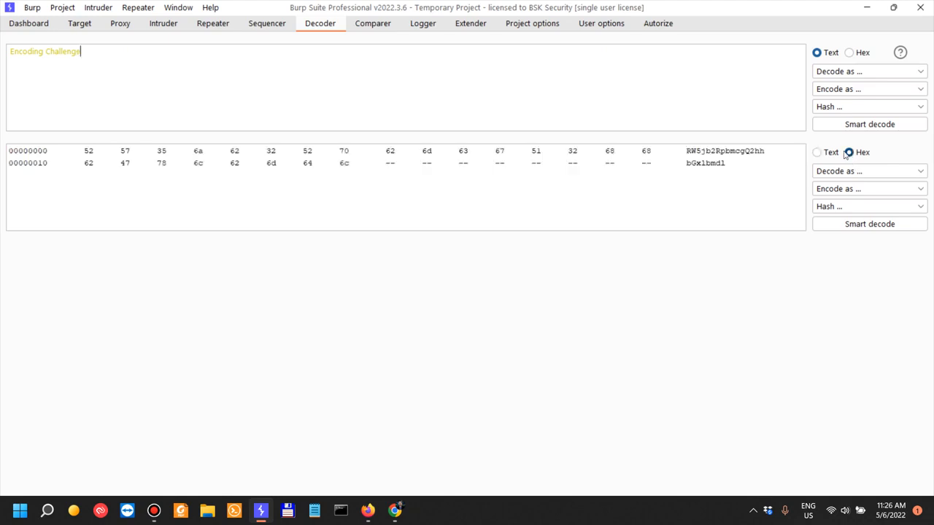
{"action": "left_click", "coordinate": [817, 152]}
{"action": "left_click", "coordinate": [851, 152]}
{"action": "left_click", "coordinate": [818, 152]}
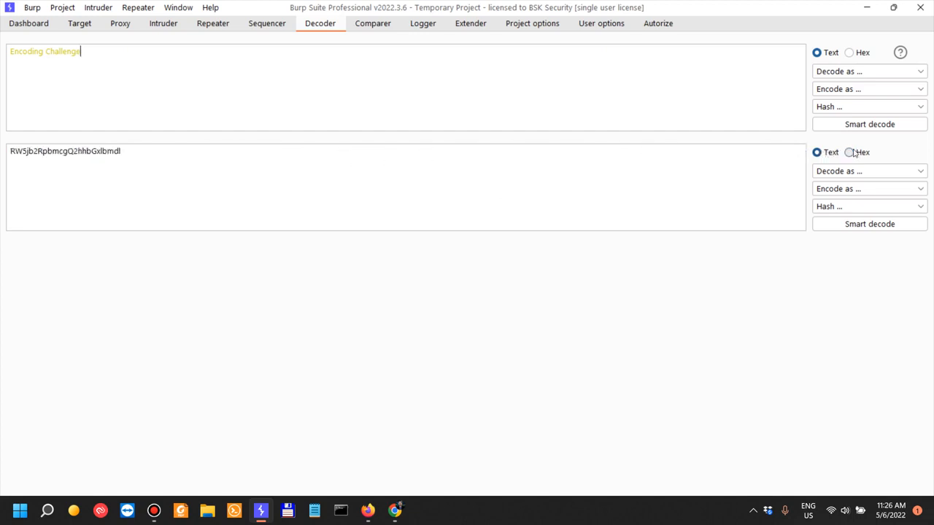
- Reread the fourth question's conversion instructions in the room and encode the Base64 output as ASCII hex in Decoder
{"action": "key", "text": "alt+Tab"}
{"action": "left_click", "coordinate": [442, 310]}
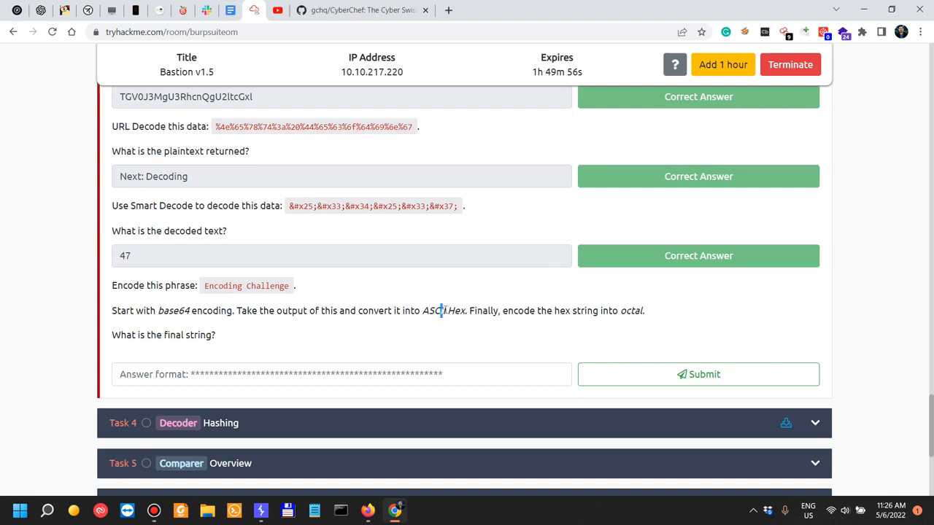
{"action": "left_click_drag", "start_coordinate": [441, 310], "coordinate": [516, 308]}
{"action": "left_click", "coordinate": [513, 310]}
{"action": "left_click_drag", "start_coordinate": [320, 310], "coordinate": [419, 307]}
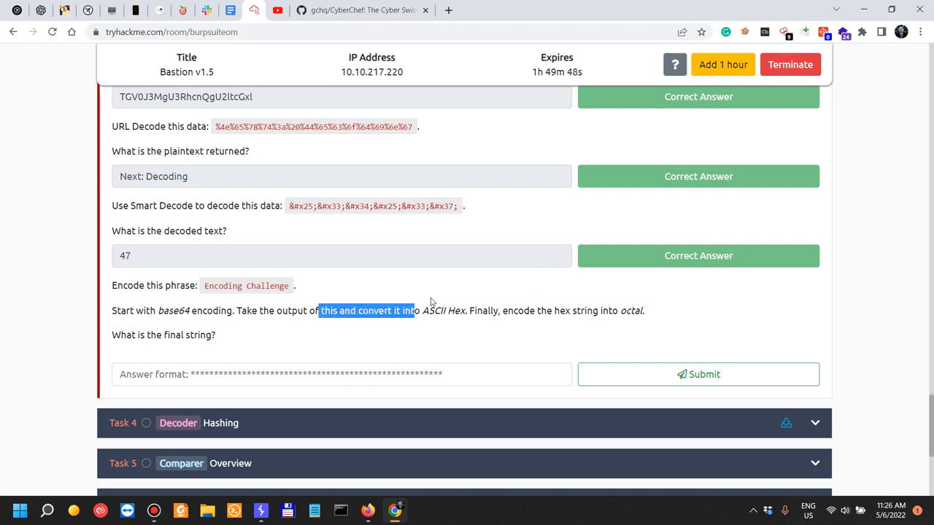
{"action": "key", "text": "alt+Tab"}
{"action": "left_click", "coordinate": [826, 152]}
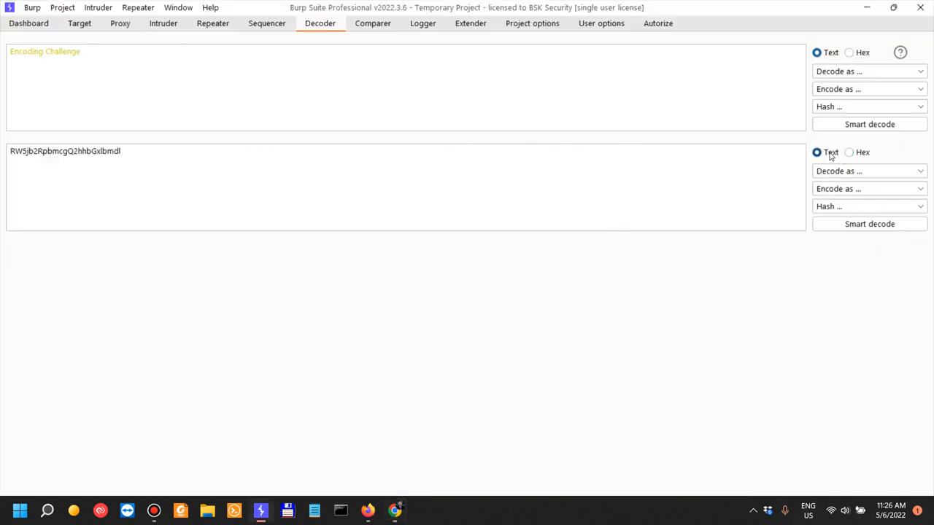
{"action": "left_click", "coordinate": [844, 193]}
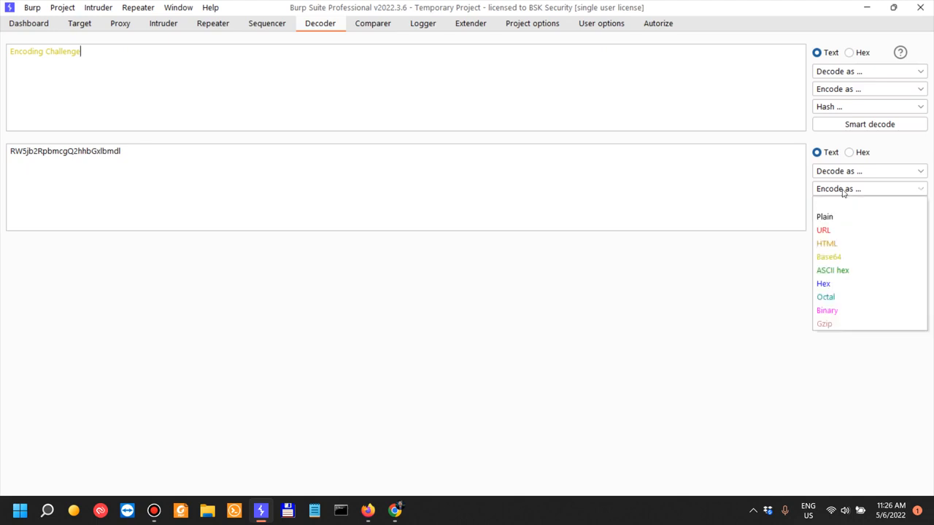
{"action": "left_click", "coordinate": [833, 271]}
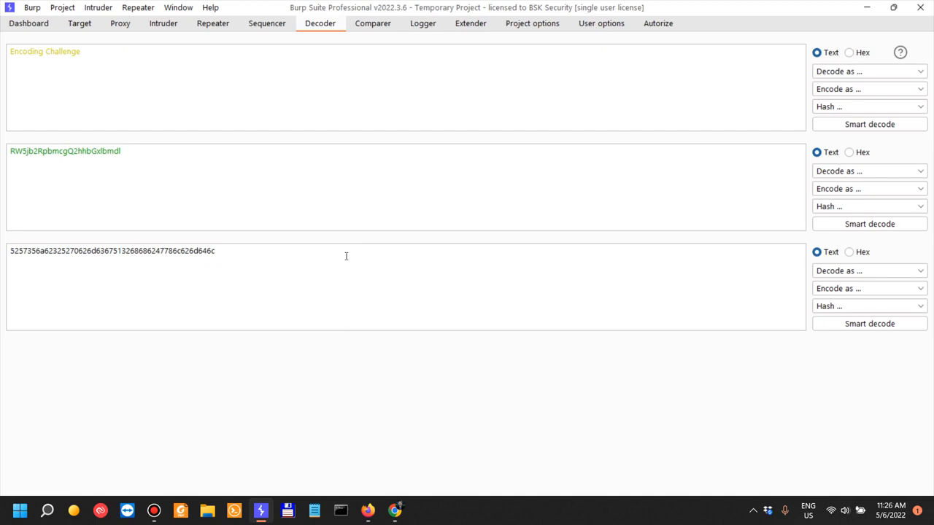
- Check the final conversion instruction in the room and encode the ASCII hex output as octal in Decoder
{"action": "key", "text": "alt+Tab"}
{"action": "key", "text": "alt+Tab"}
{"action": "key", "text": "Tab"}
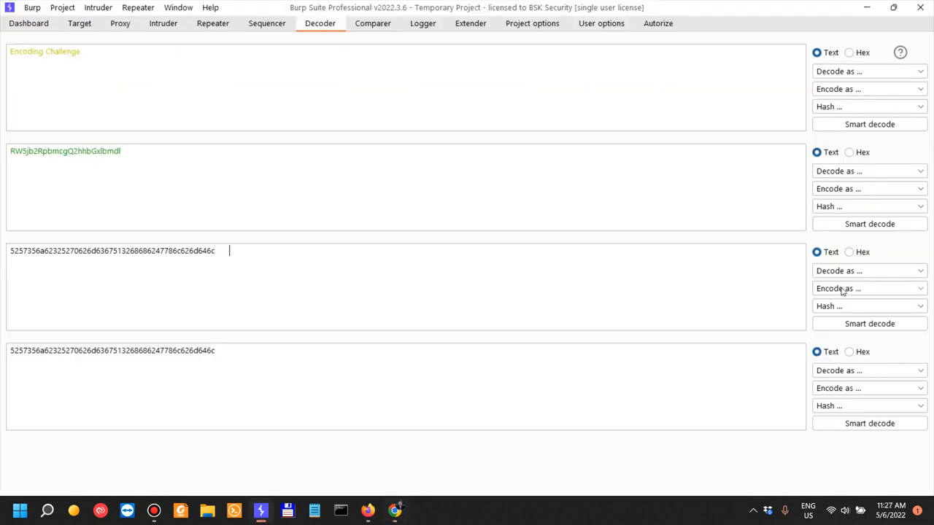
{"action": "key", "text": "alt+Tab"}
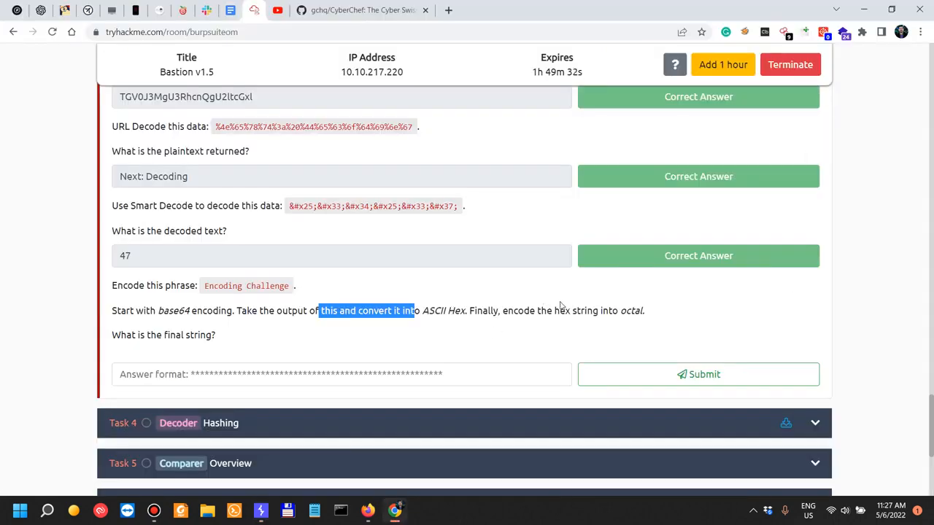
{"action": "key", "text": "alt+Tab"}
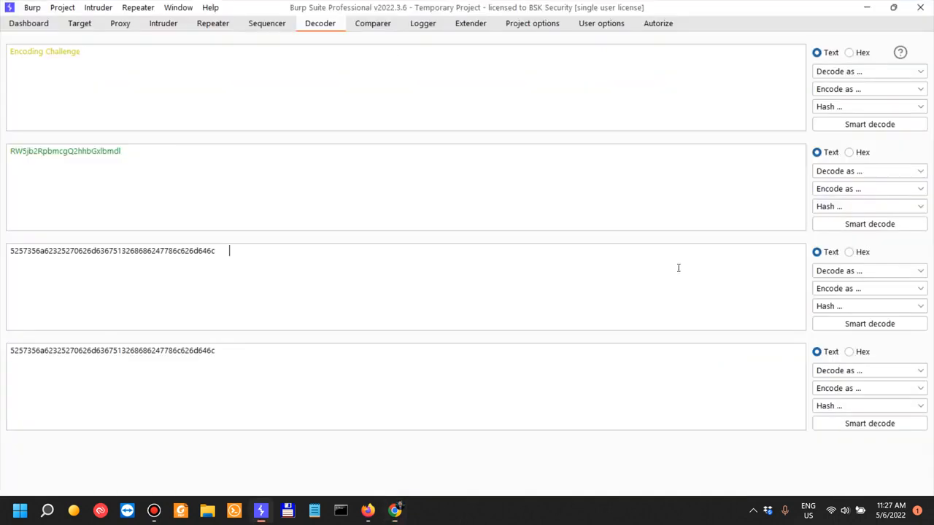
{"action": "left_click", "coordinate": [850, 289]}
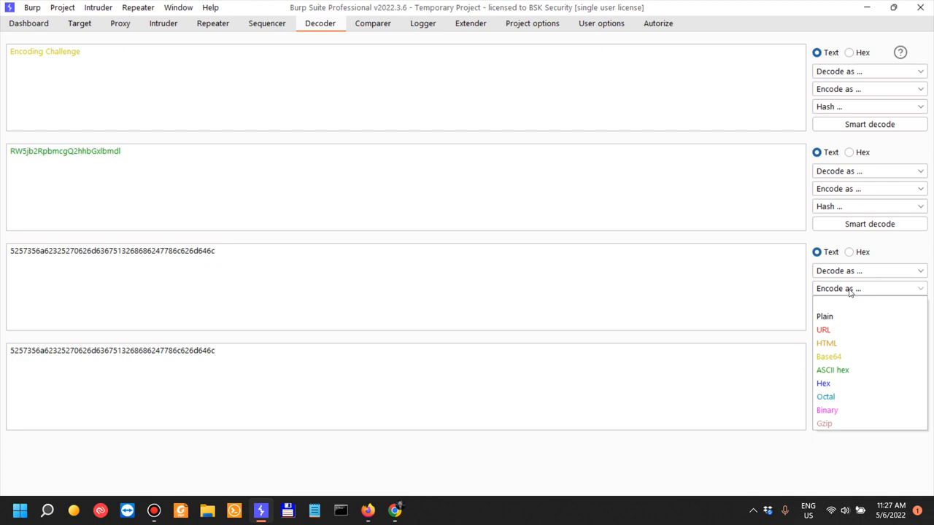
{"action": "left_click", "coordinate": [831, 398]}
- Remove the stray trailing whitespace from the ASCII hex string and copy the entire octal output
{"action": "triple_click", "coordinate": [363, 353]}
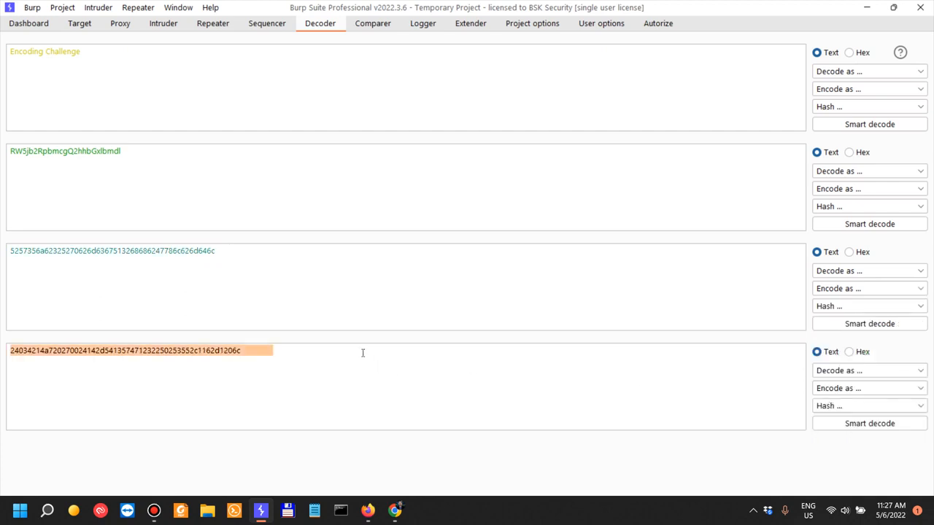
{"action": "left_click", "coordinate": [363, 353]}
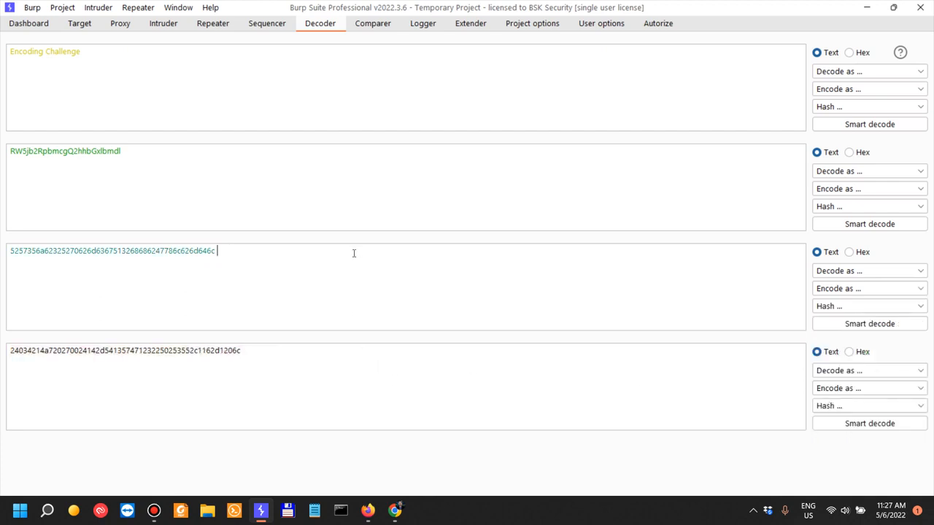
{"action": "left_click", "coordinate": [262, 354]}
{"action": "triple_click", "coordinate": [262, 353]}
{"action": "key", "text": "ctrl+c"}
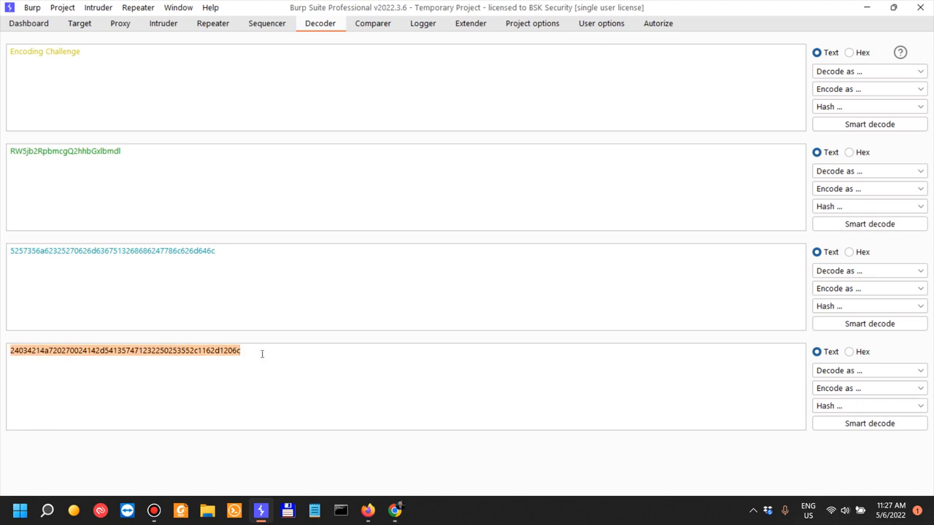
{"action": "key", "text": "alt+Tab"}
{"action": "left_click", "coordinate": [308, 315]}
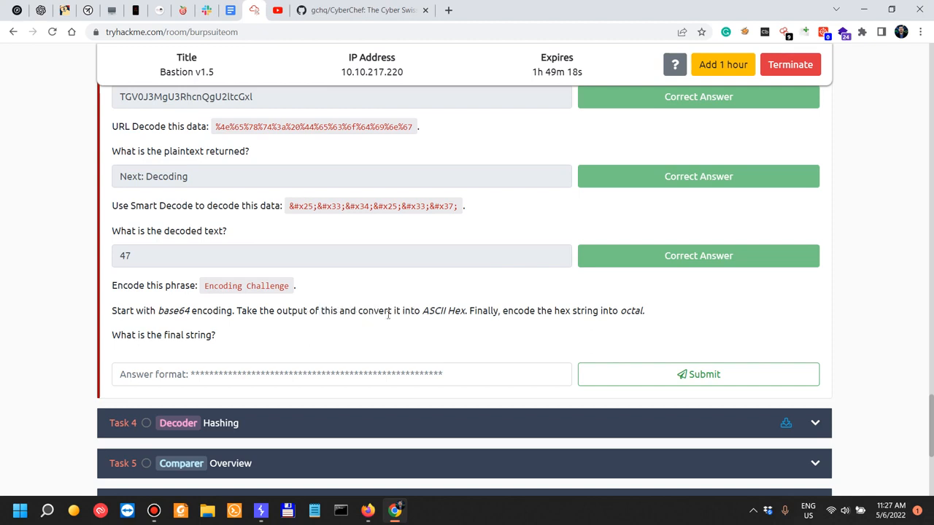
{"action": "left_click_drag", "start_coordinate": [338, 312], "coordinate": [468, 312]}
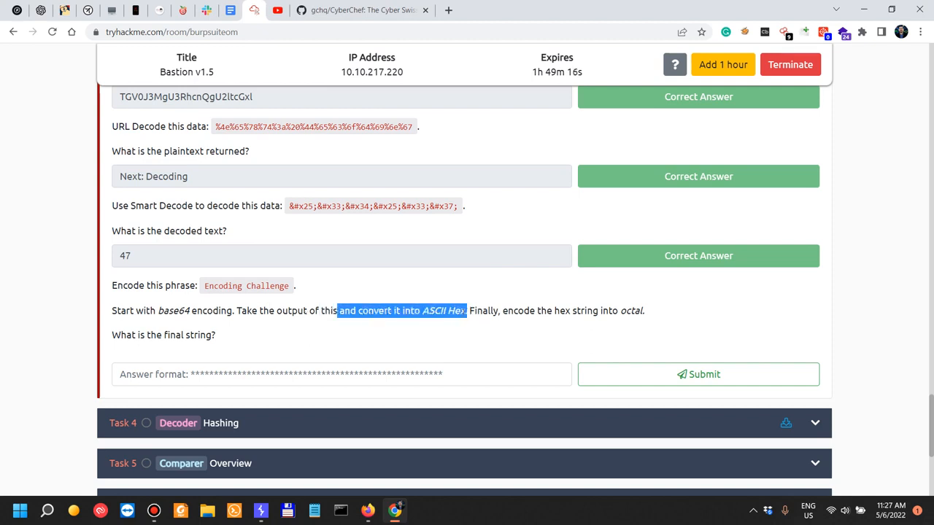
{"action": "left_click", "coordinate": [453, 314]}
{"action": "left_click", "coordinate": [447, 372]}
{"action": "key", "text": "ctrl+v"}
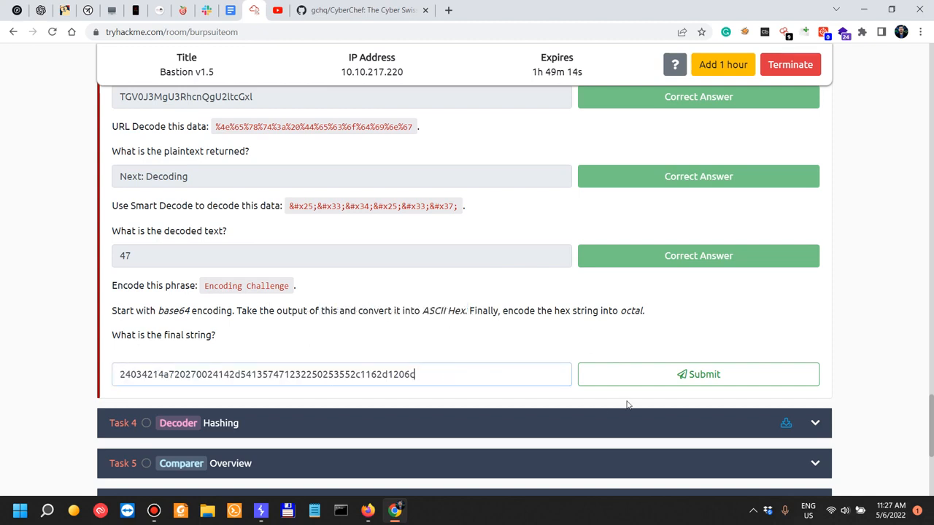
{"action": "left_click", "coordinate": [650, 384]}
- Collapse Task 3 Encoding/Decoding and expand Task 4 Decoder Hashing in the room
{"action": "scroll", "coordinate": [464, 340], "scroll_direction": "down", "scroll_amount": 3}
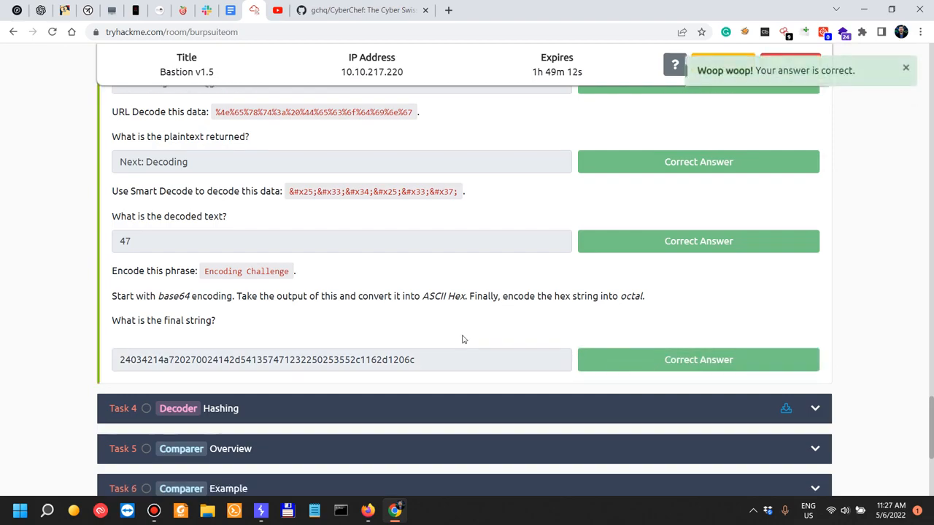
{"action": "scroll", "coordinate": [292, 316], "scroll_direction": "up", "scroll_amount": 20}
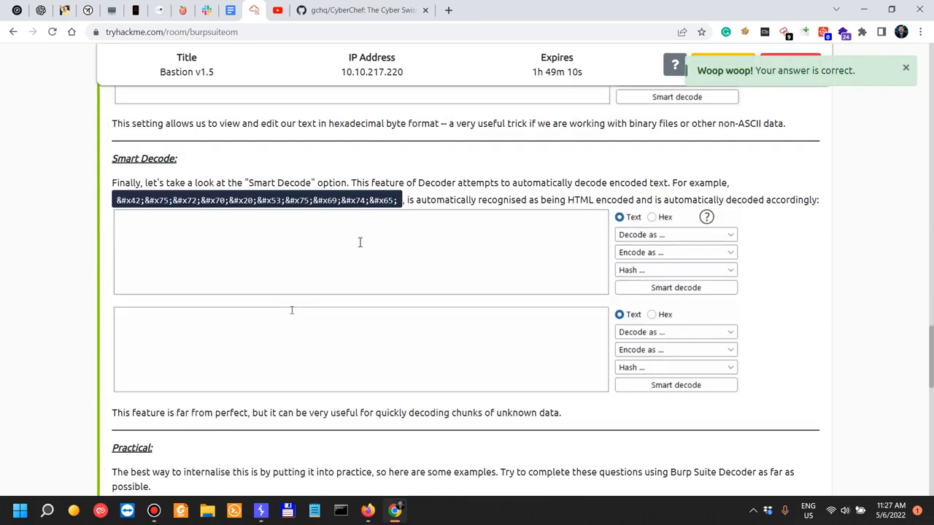
{"action": "scroll", "coordinate": [291, 313], "scroll_direction": "up", "scroll_amount": 15}
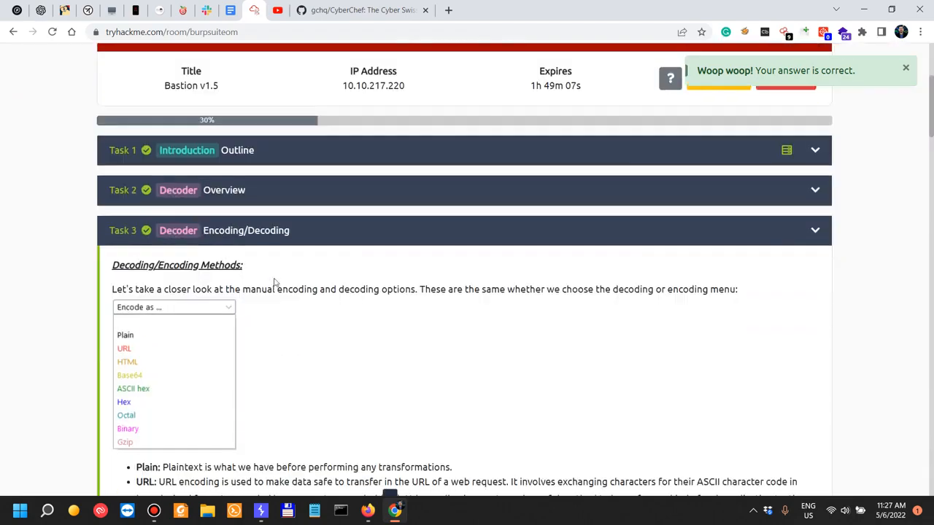
{"action": "left_click", "coordinate": [278, 238]}
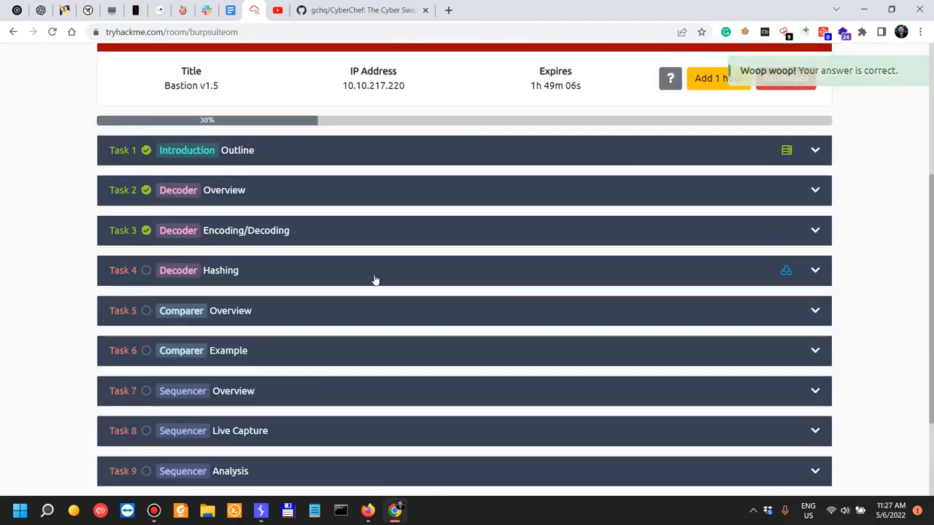
{"action": "scroll", "coordinate": [367, 278], "scroll_direction": "down", "scroll_amount": 1}
{"action": "left_click", "coordinate": [296, 211]}
- Skim Task 4's hashing theory and its example of generating hashsums in Decoder
{"action": "scroll", "coordinate": [472, 261], "scroll_direction": "down", "scroll_amount": 4}
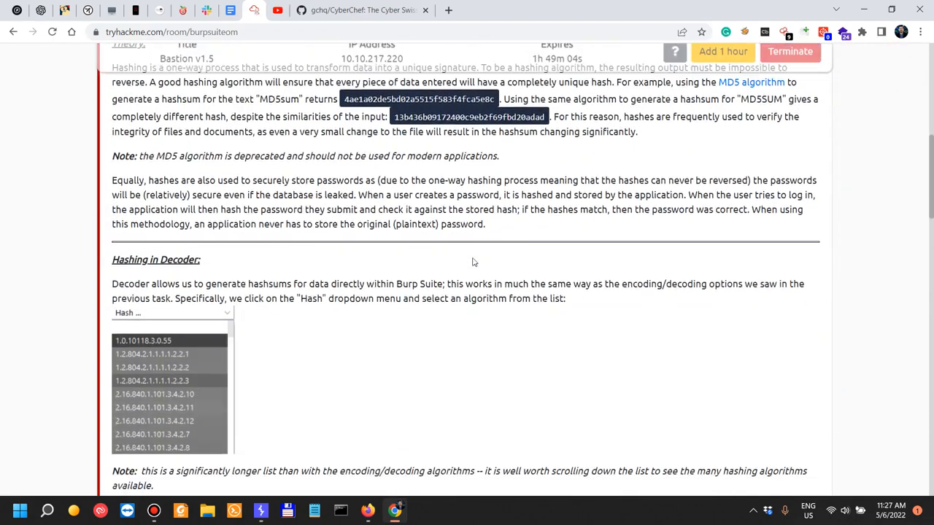
{"action": "scroll", "coordinate": [471, 261], "scroll_direction": "up", "scroll_amount": 3}
{"action": "scroll", "coordinate": [472, 260], "scroll_direction": "down", "scroll_amount": 9}
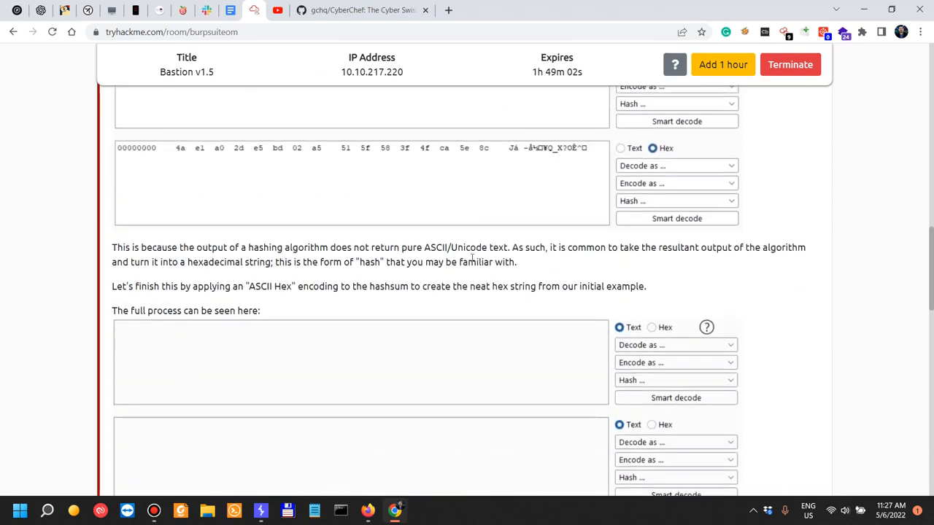
{"action": "scroll", "coordinate": [472, 260], "scroll_direction": "up", "scroll_amount": 5}
{"action": "left_click", "coordinate": [154, 510]}
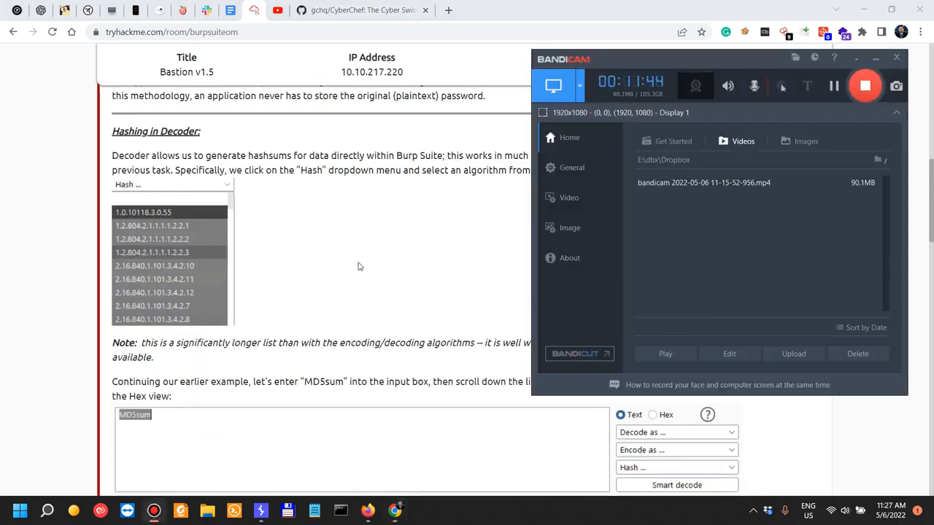
{"action": "scroll", "coordinate": [354, 269], "scroll_direction": "up", "scroll_amount": 10}
{"action": "scroll", "coordinate": [353, 269], "scroll_direction": "down", "scroll_amount": 3}
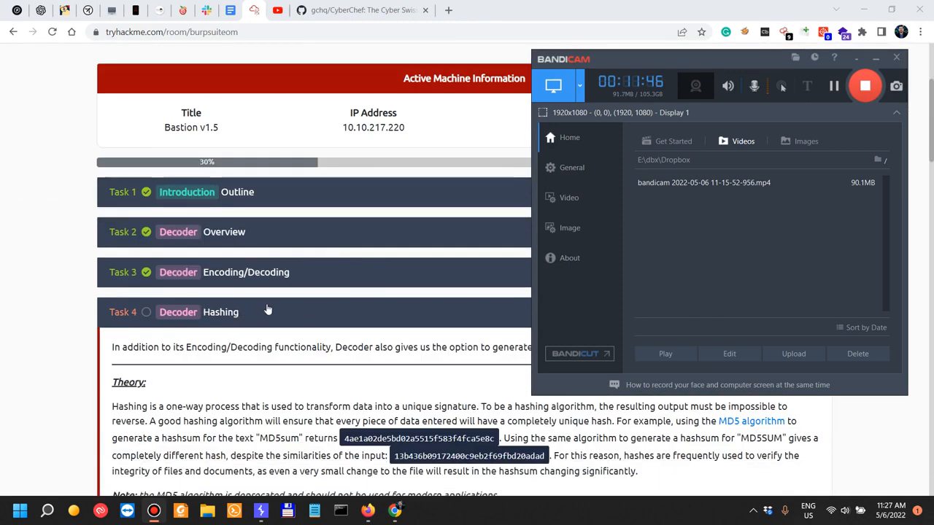